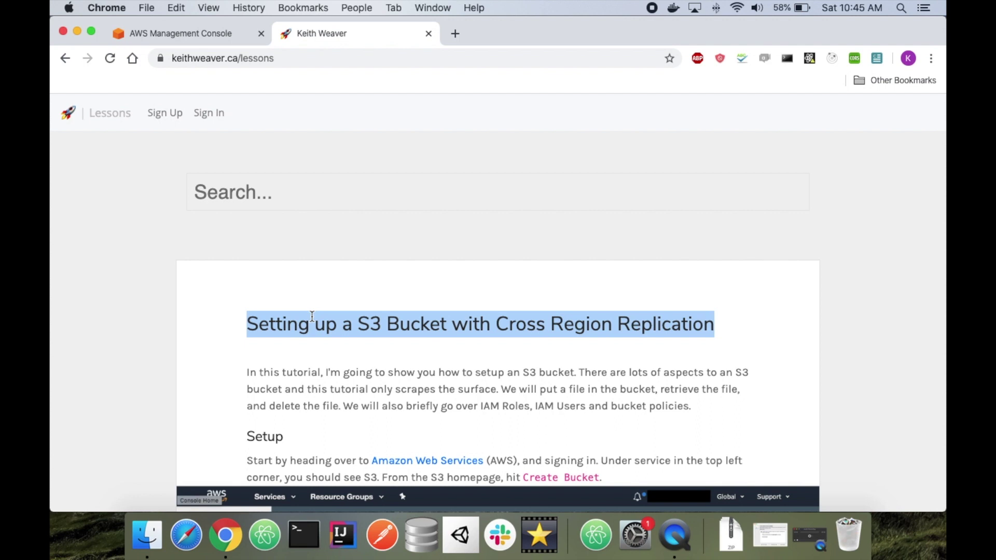
Step: Open the lesson "Setting up a S3 Bucket with Cross Region Replication" on its own page
left_click(201, 274)
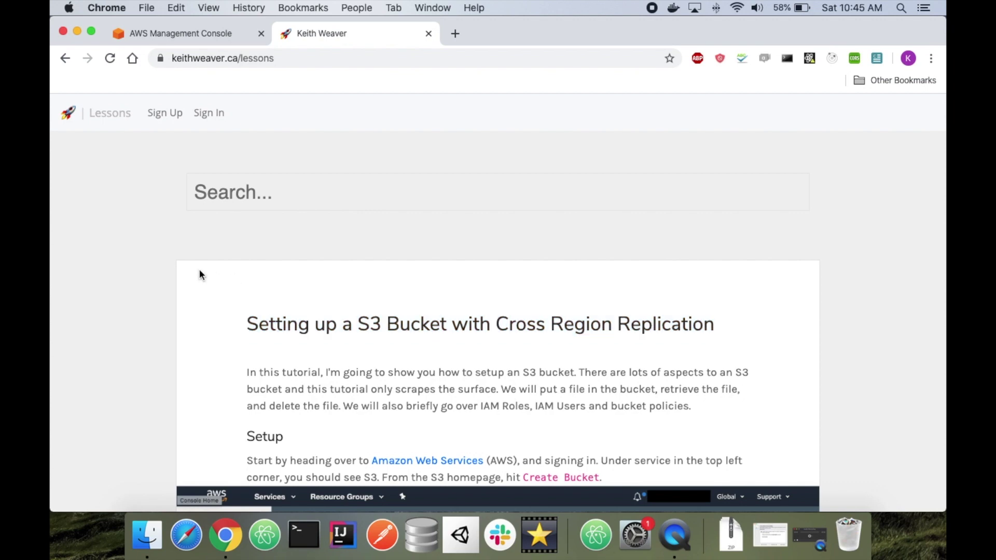
scroll(236, 229, "down", 20)
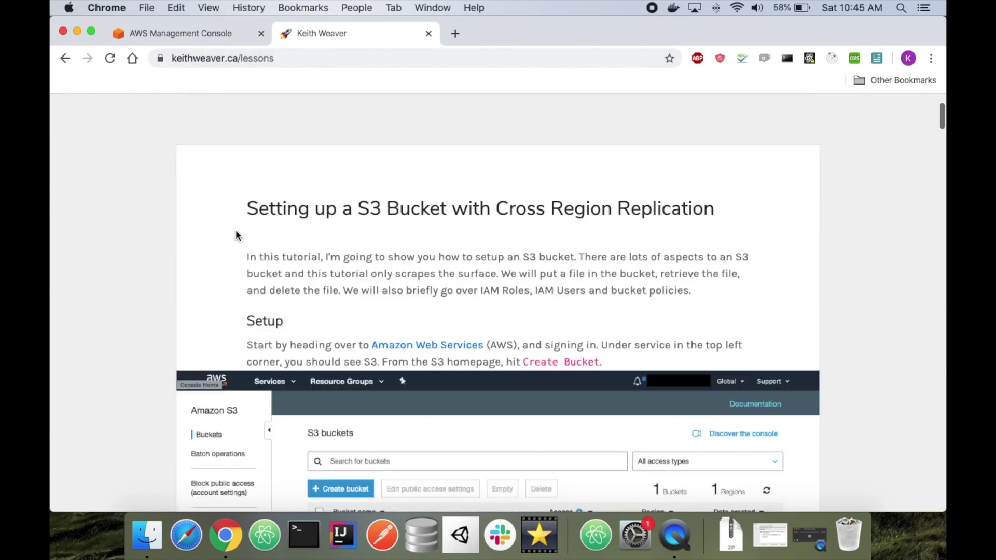
scroll(231, 374, "up", 3)
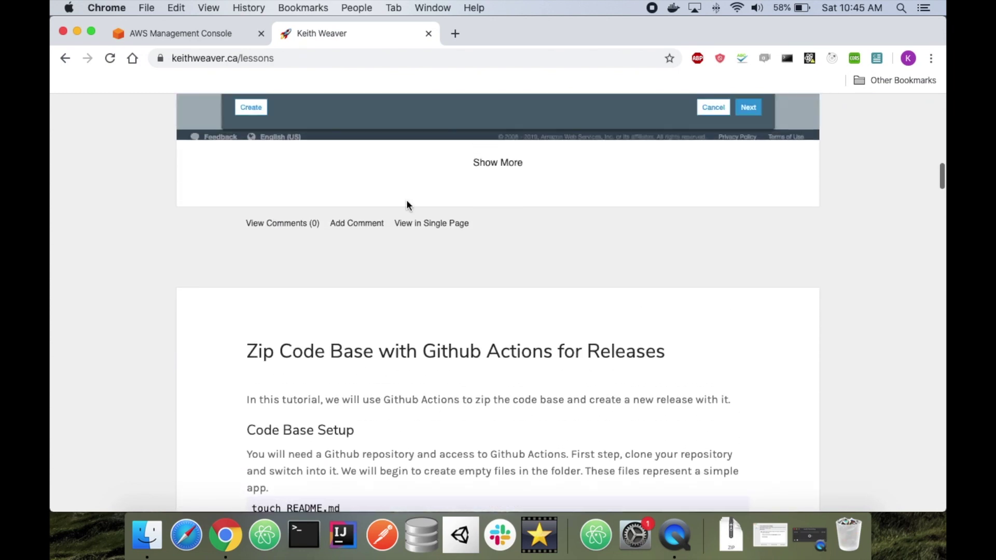
left_click(429, 253)
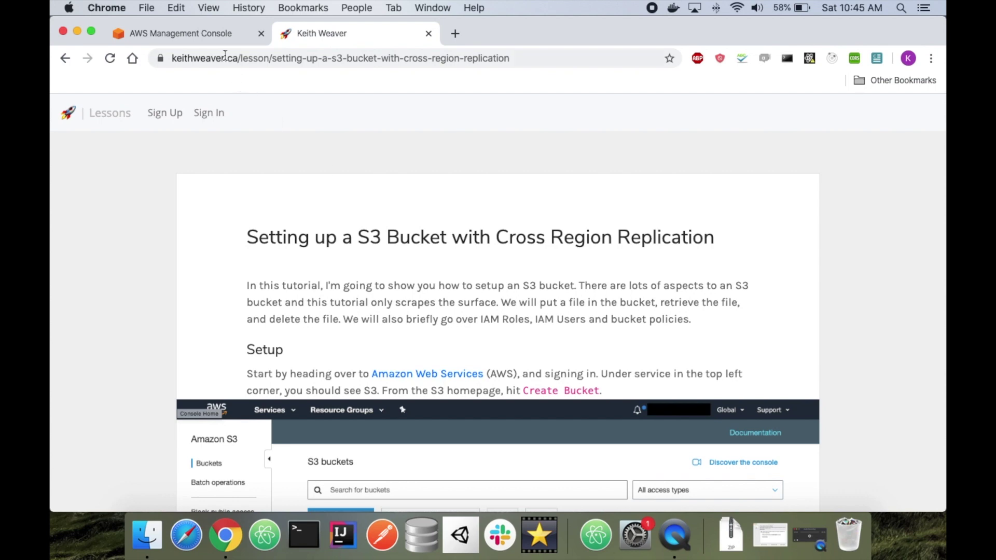
Step: Check the AWS Management Console, then read the lesson's Setup section on creating a bucket
left_click(202, 36)
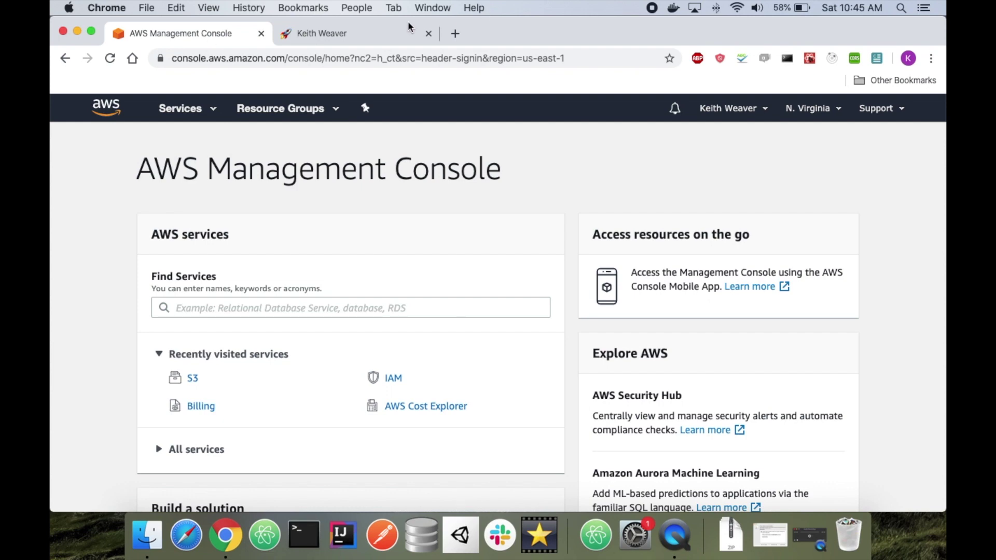
left_click(350, 34)
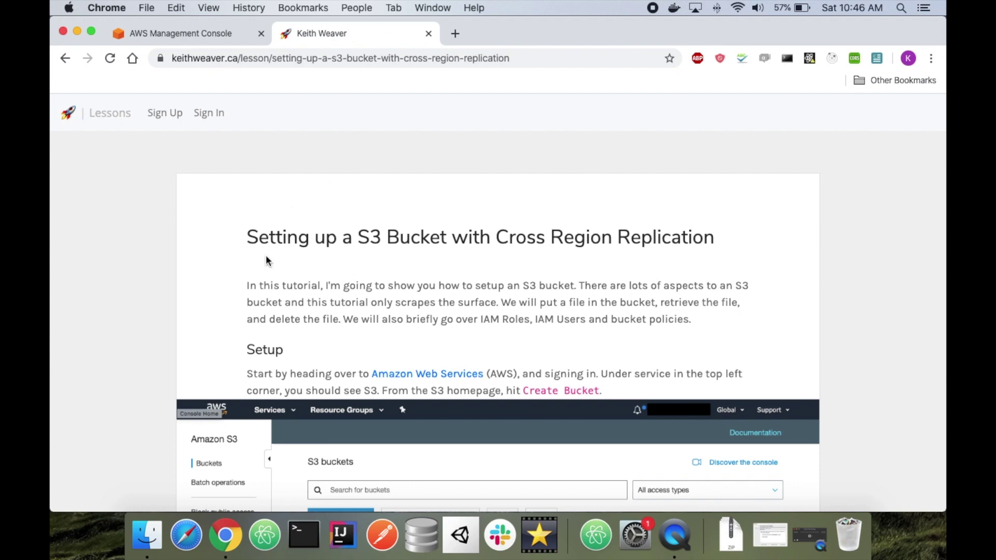
scroll(460, 269, "down", 5)
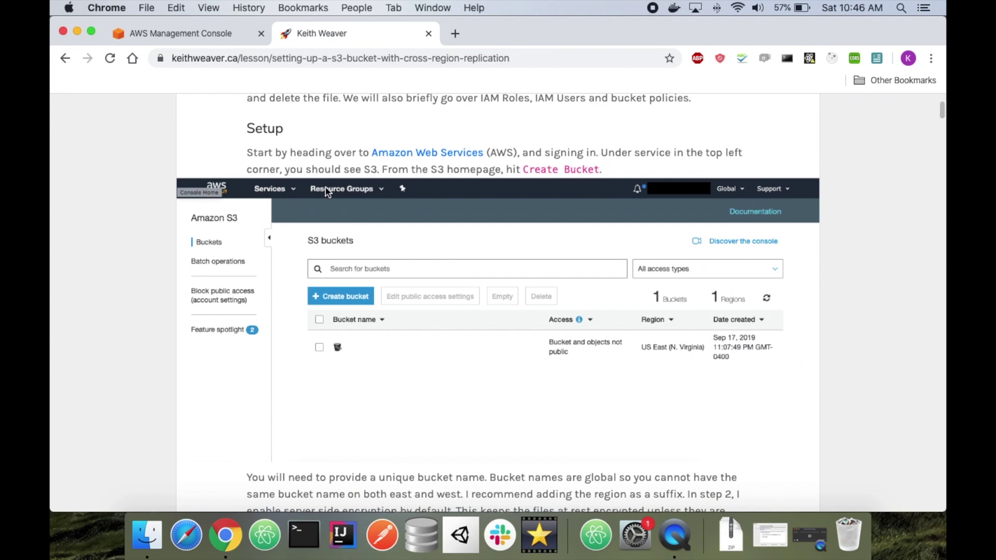
scroll(393, 290, "down", 2)
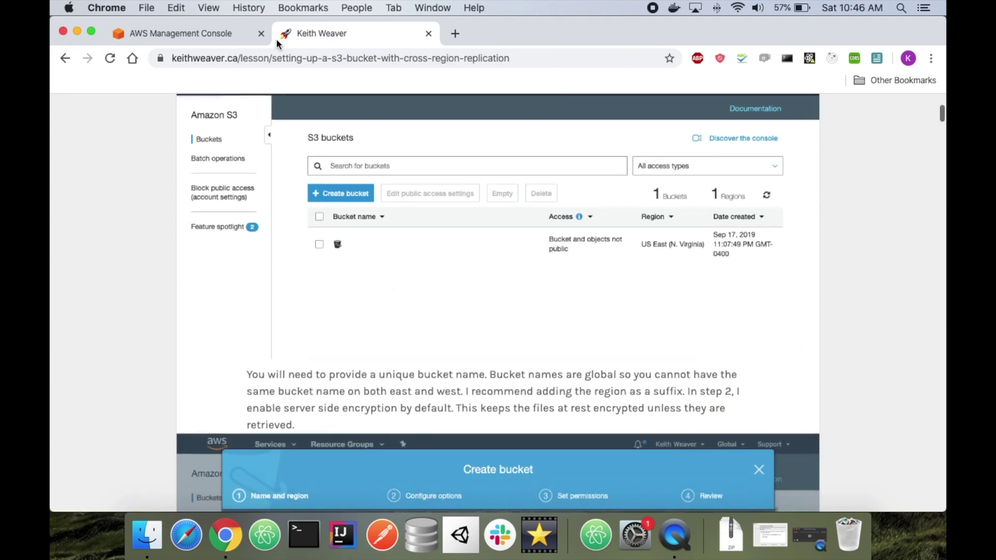
Step: In the AWS console's S3 service, start a new bucket named headphones-shop-com-us-east-1, keeping the US East (N. Virginia) region, and proceed to its options
left_click(220, 32)
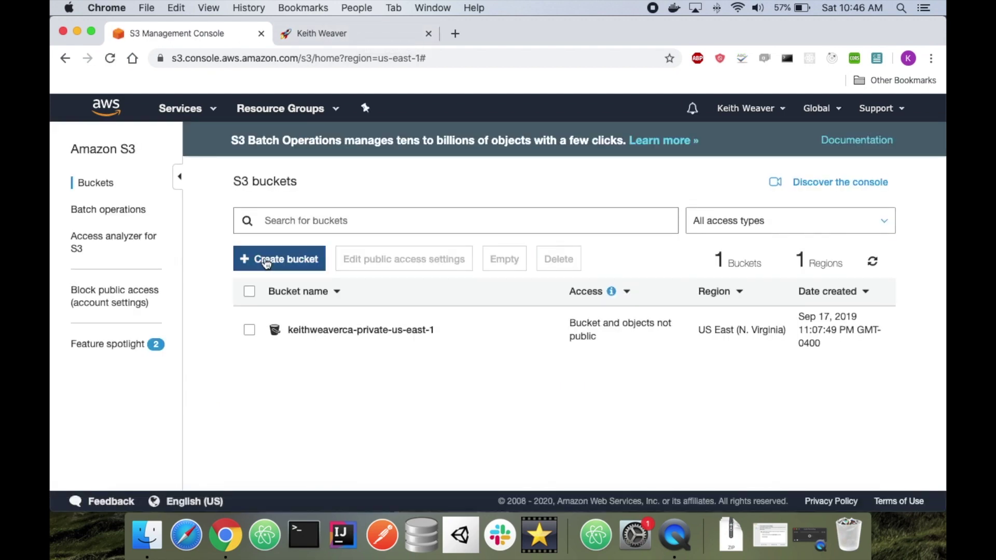
left_click(267, 259)
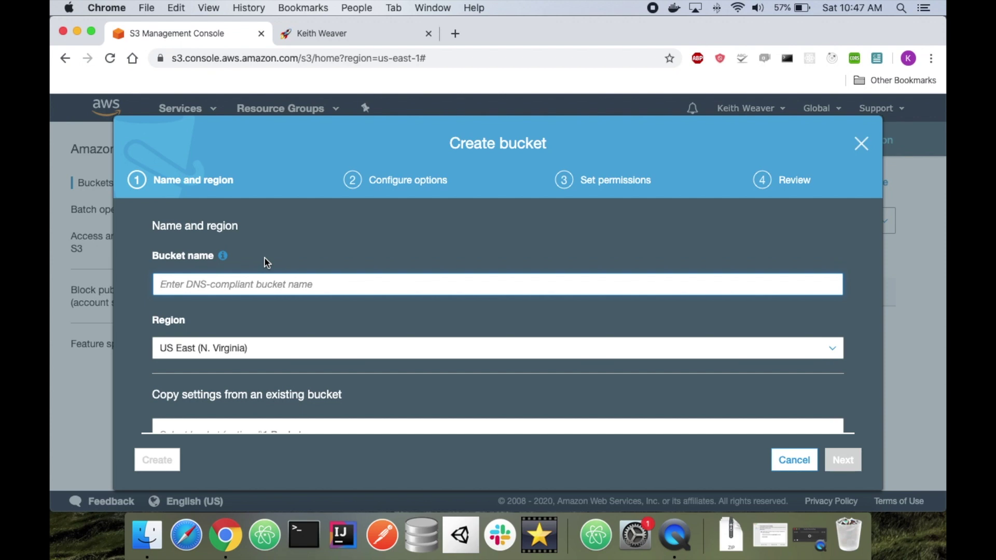
type("headphones-sho")
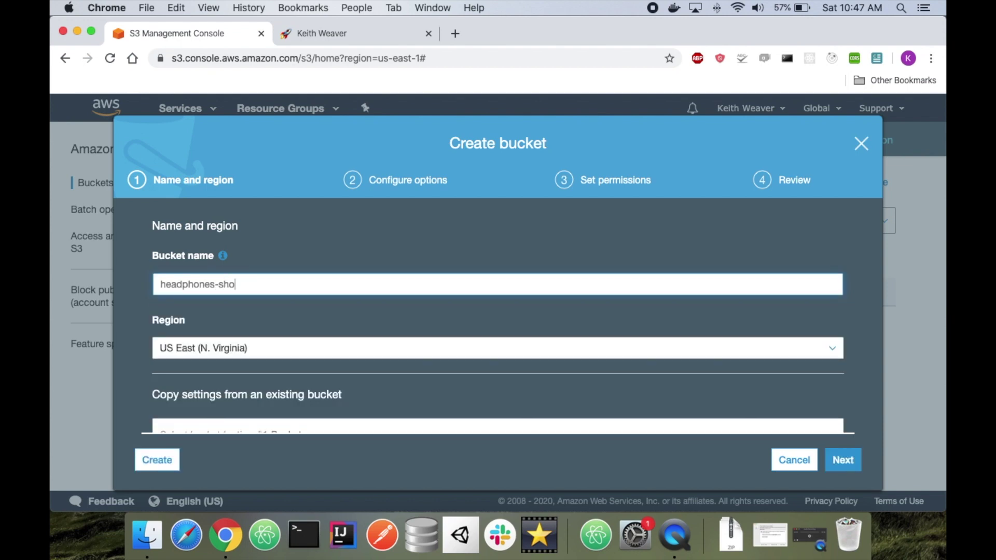
type("p-com")
type("-east")
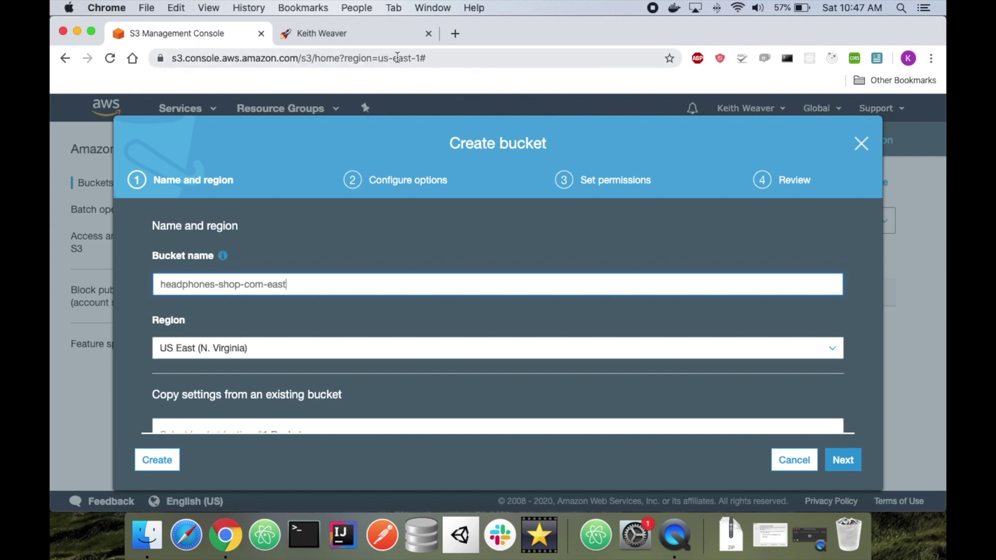
key("BackSpace")
key("BackSpace")
key("BackSpace")
key("BackSpace")
type("us-")
key("BackSpace")
key("BackSpace")
key("BackSpace")
type("us-east-1")
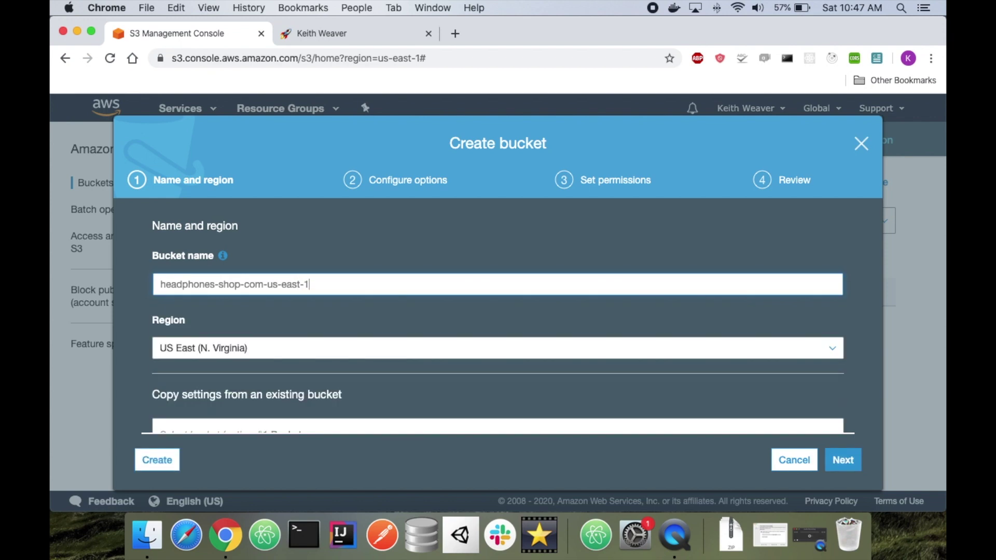
scroll(360, 327, "down", 1)
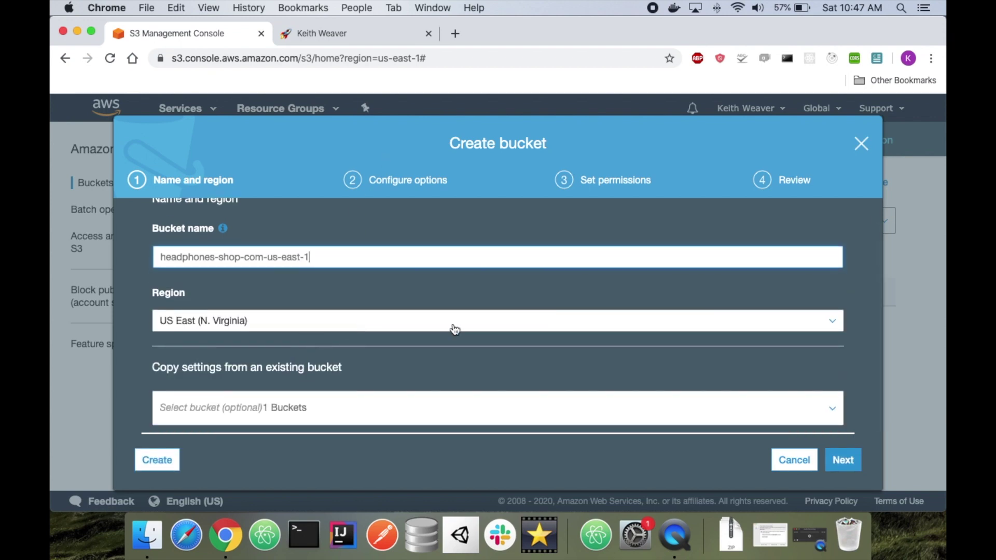
left_click(844, 460)
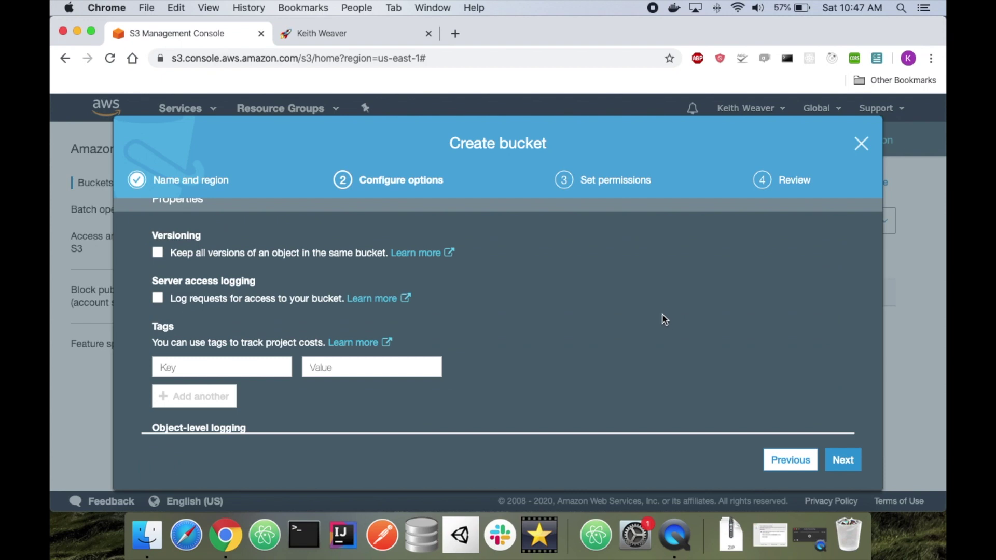
Step: Enable default AES-256 encryption for the new bucket and proceed to its permissions
scroll(426, 410, "down", 5)
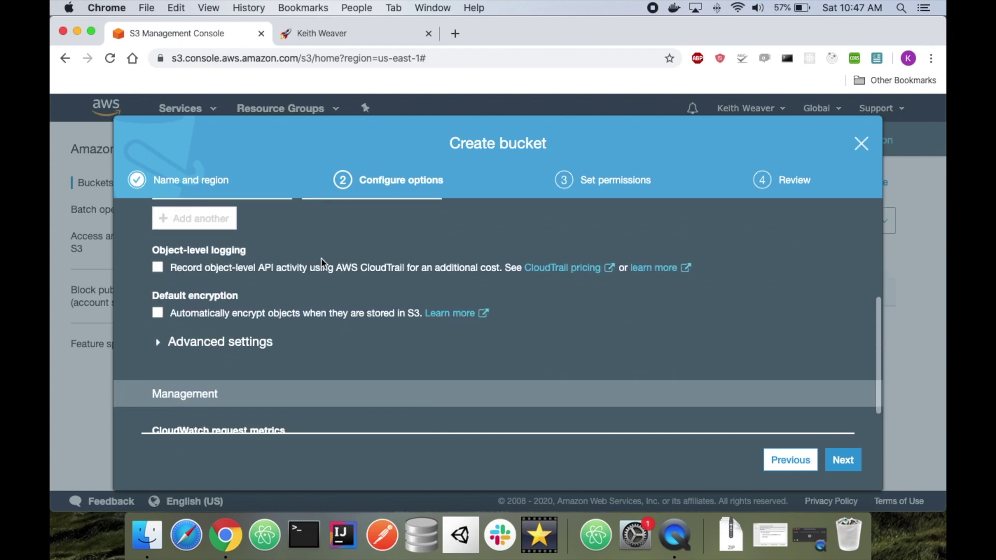
scroll(323, 263, "down", 2)
scroll(311, 275, "up", 2)
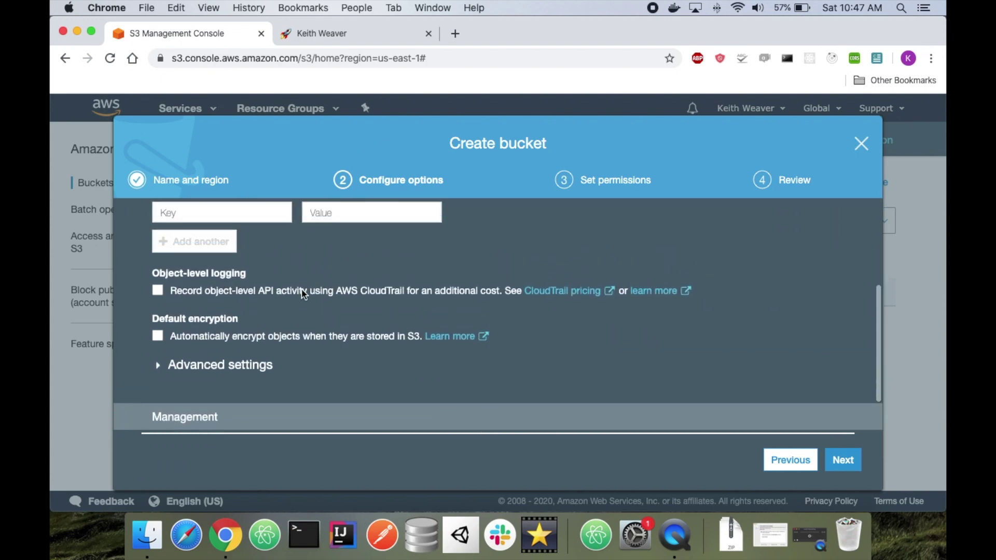
left_click(247, 340)
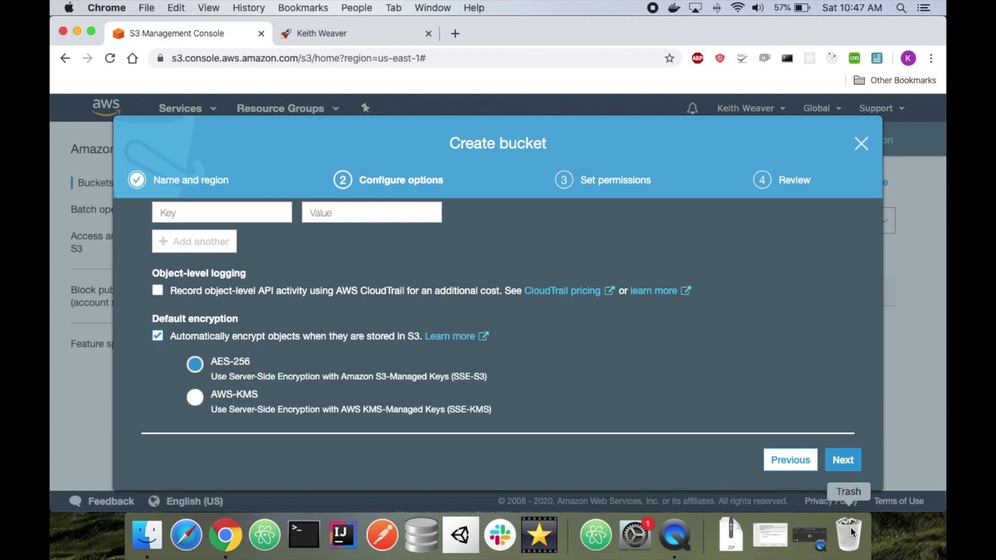
left_click(839, 460)
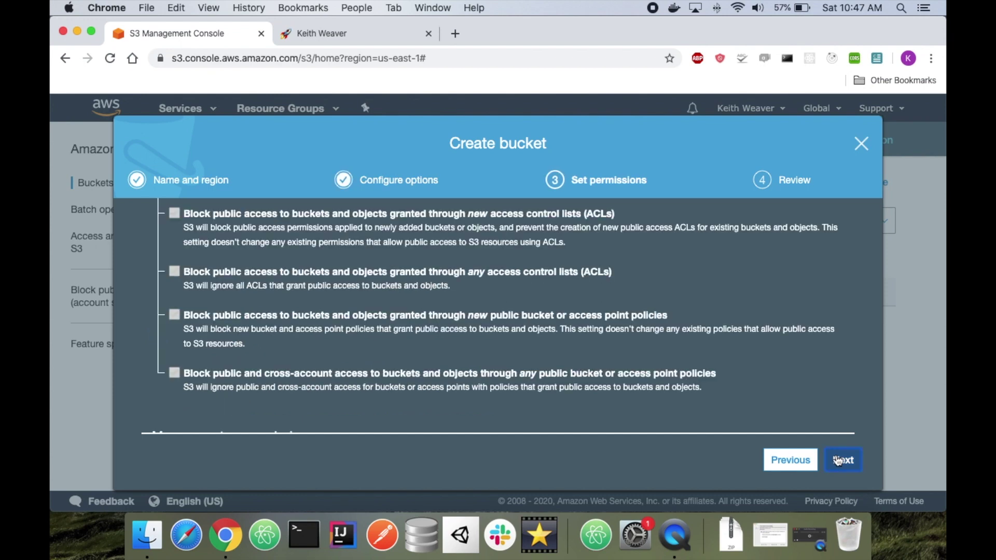
Step: Keep all public access blocked and create the US East bucket
scroll(642, 306, "up", 5)
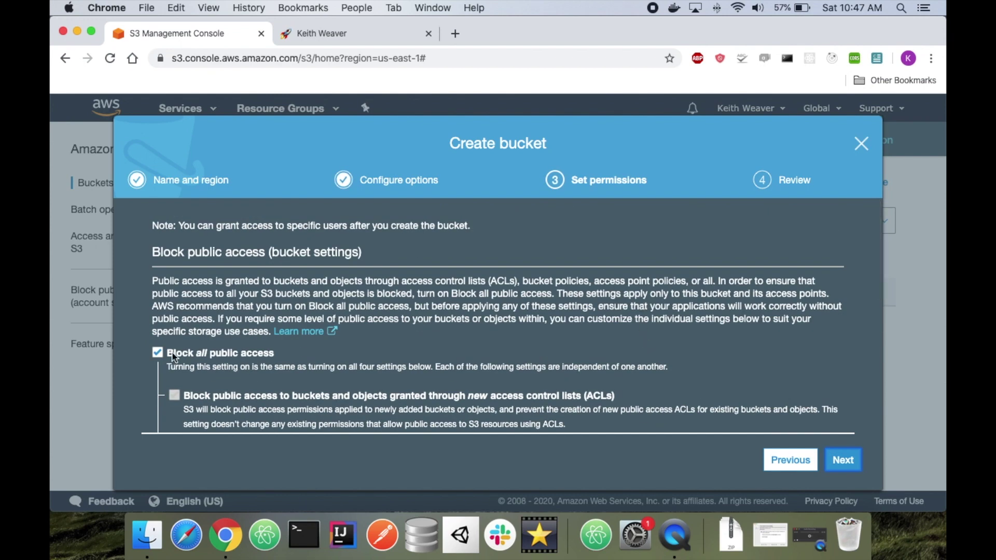
left_click(842, 460)
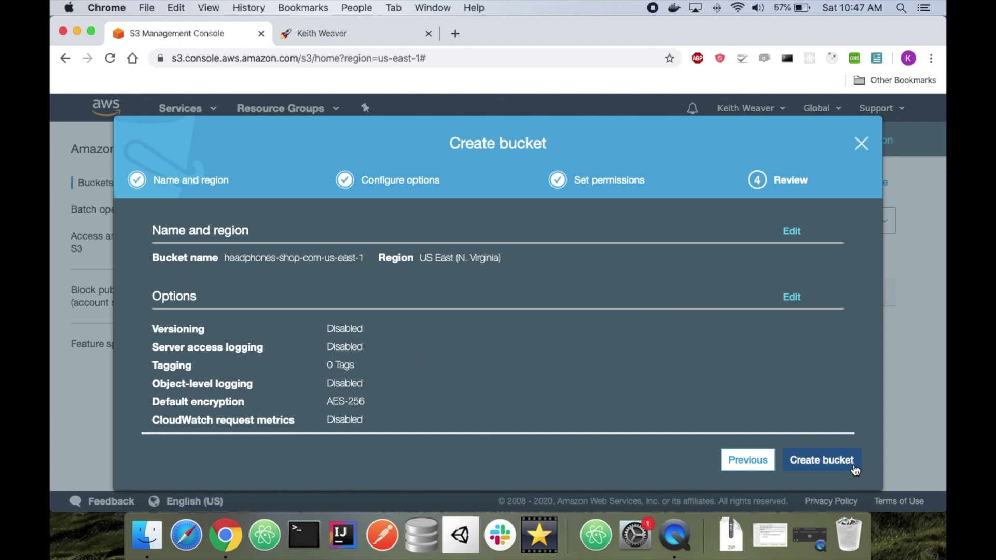
left_click(842, 467)
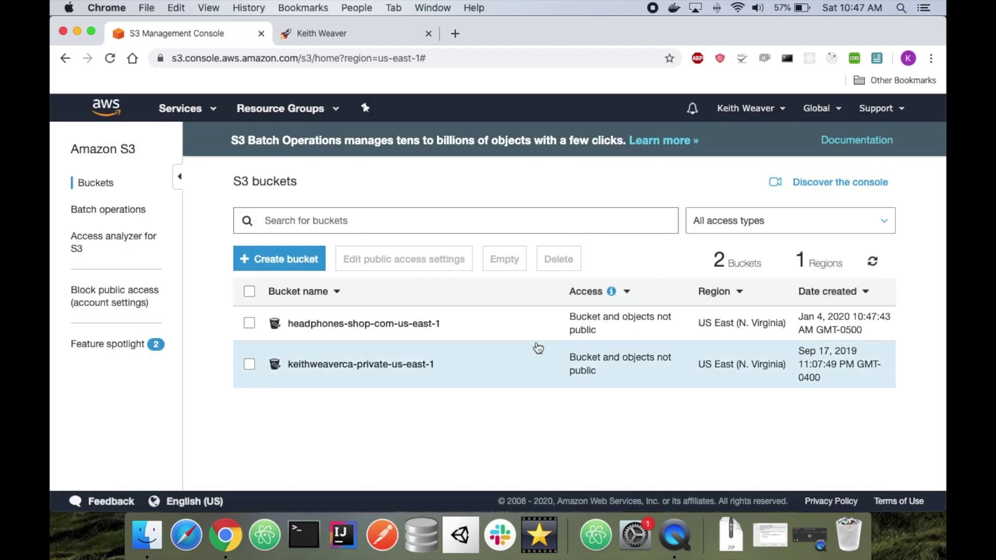
left_click(286, 260)
type("h")
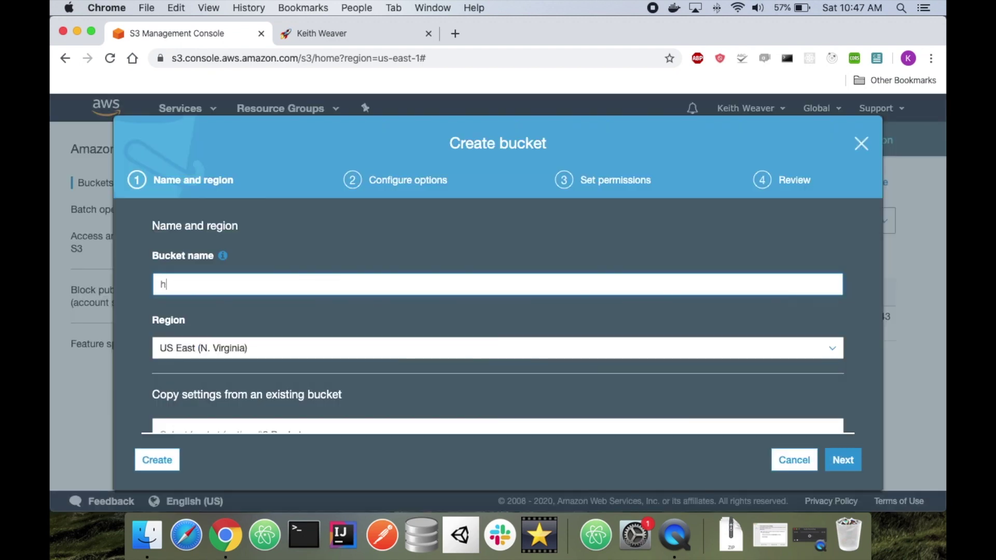
type("eadphone-sh")
left_click(861, 143)
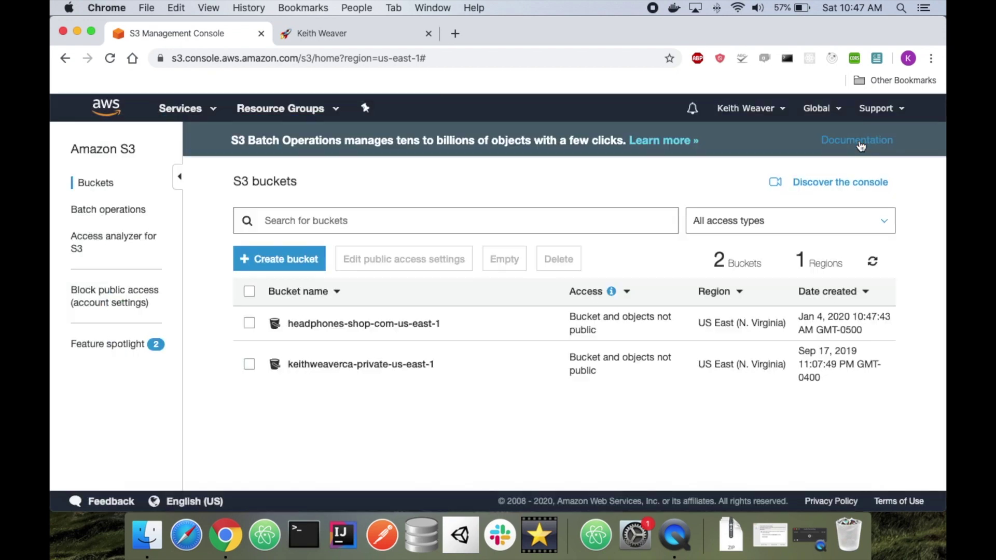
Step: Start a second bucket and name it headphones-shop-com-us-west-1
left_click(283, 260)
type("headphones-shop-com")
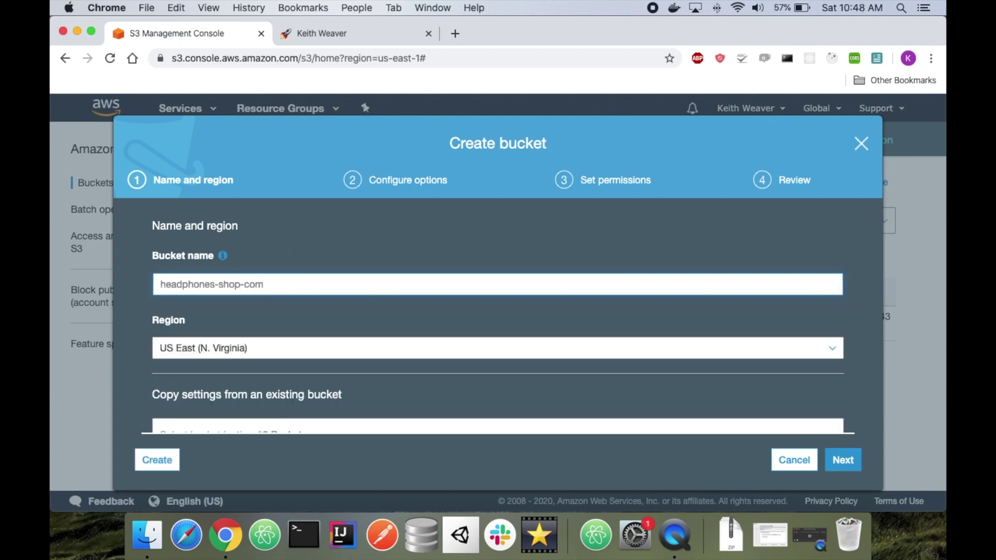
type("-us-east-1")
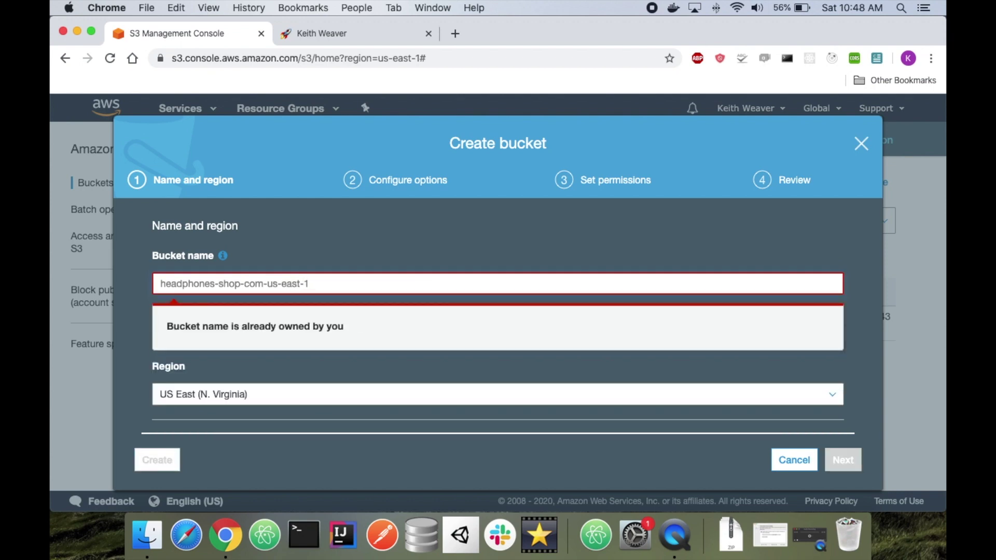
key("BackSpace")
key("BackSpace")
key("BackSpace")
key("BackSpace")
key("BackSpace")
key("BackSpace")
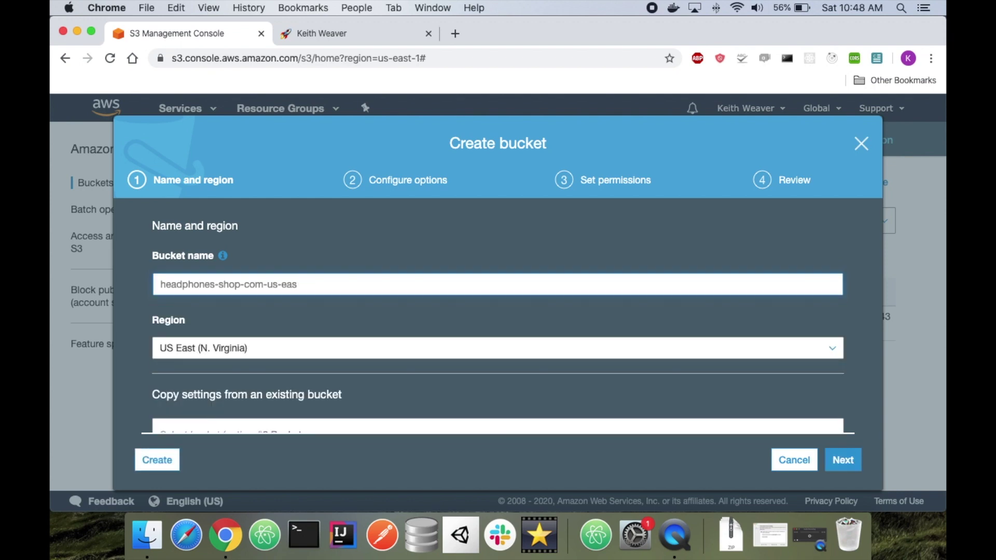
type("west-2")
key("BackSpace")
type("1")
Step: Set the second bucket's region to US West (N. California) and proceed to its options
scroll(301, 332, "down", 1)
left_click(283, 329)
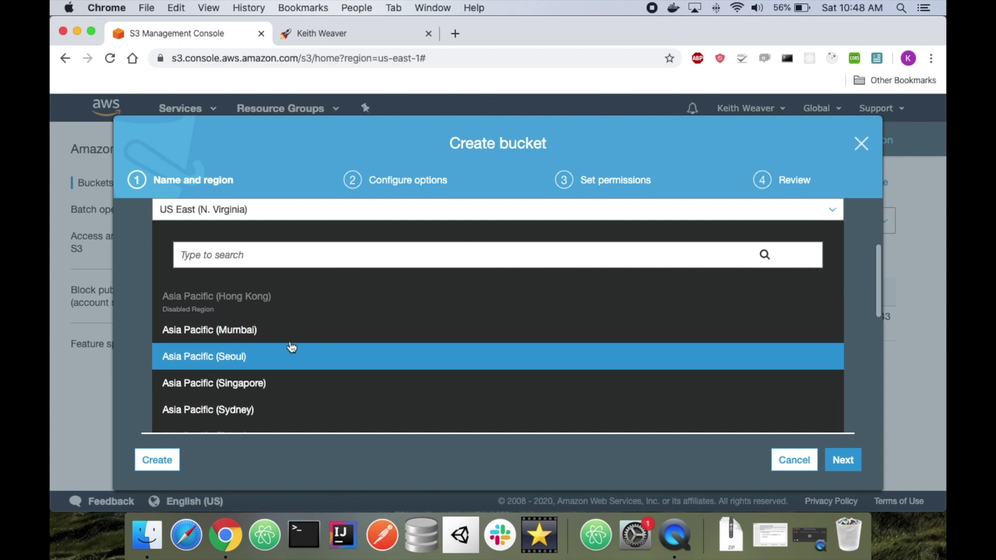
type("us-")
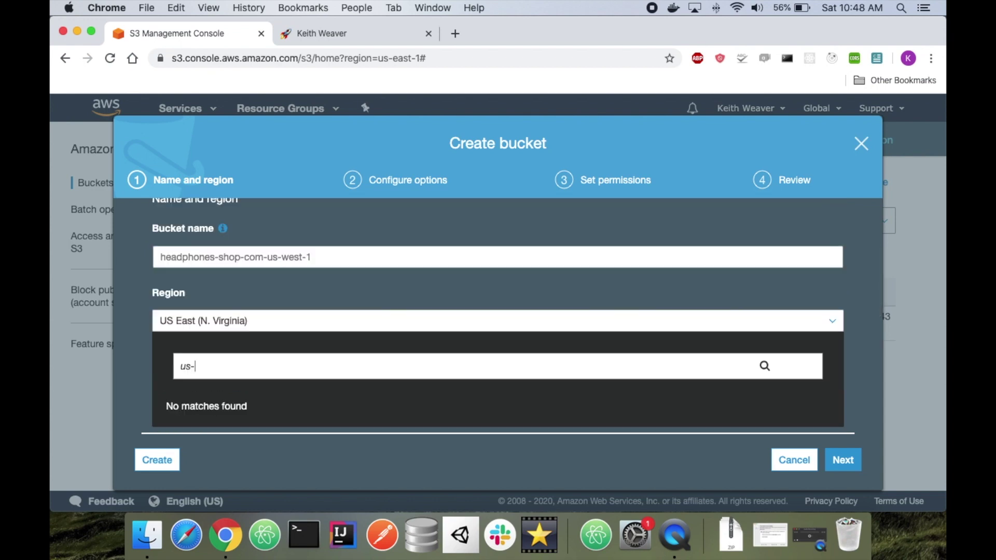
key("BackSpace")
key("BackSpace")
key("BackSpace")
type("west")
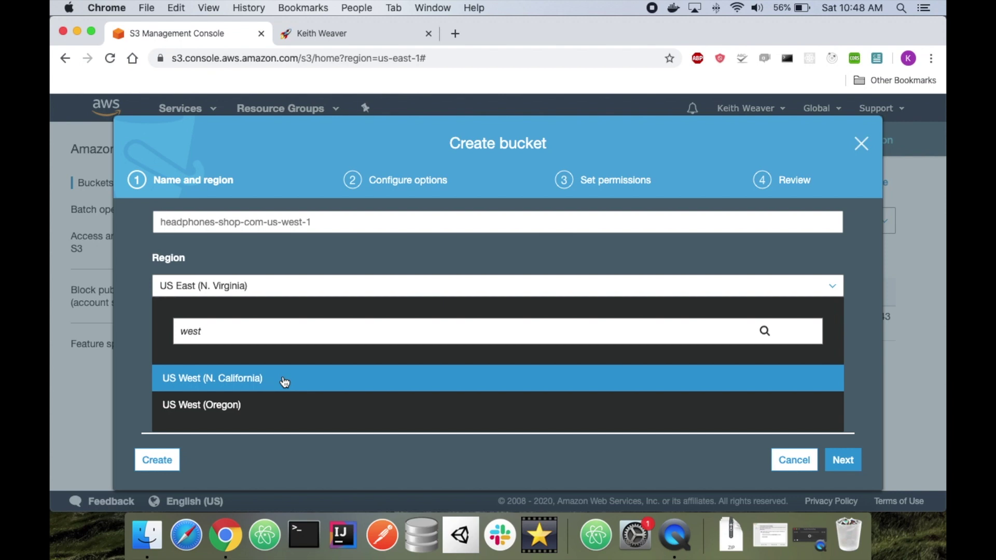
left_click(262, 379)
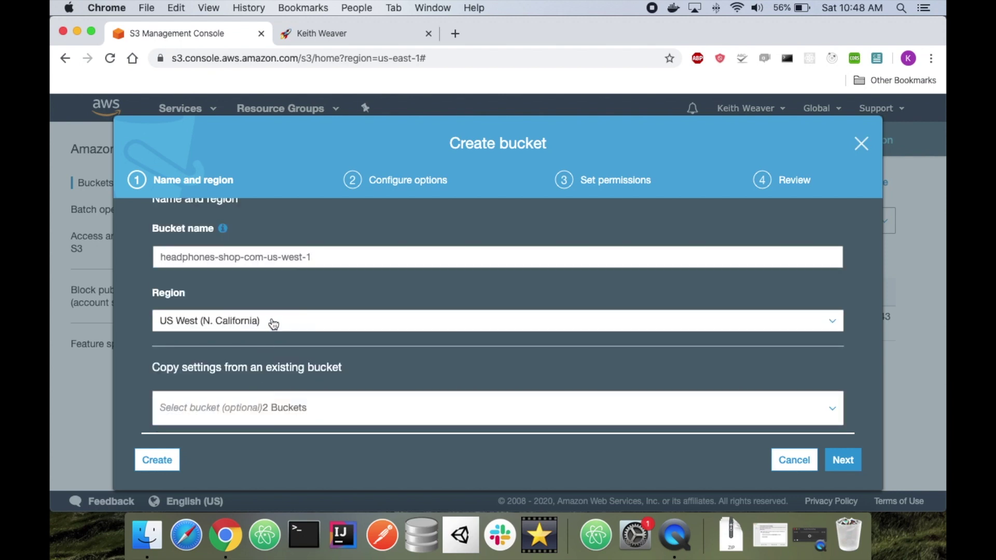
scroll(361, 381, "up", 1)
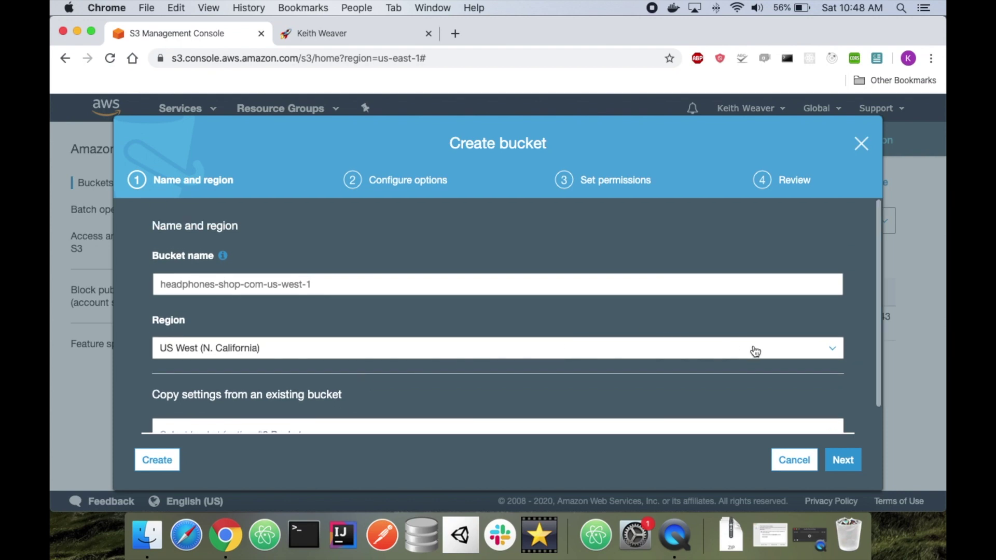
left_click(830, 463)
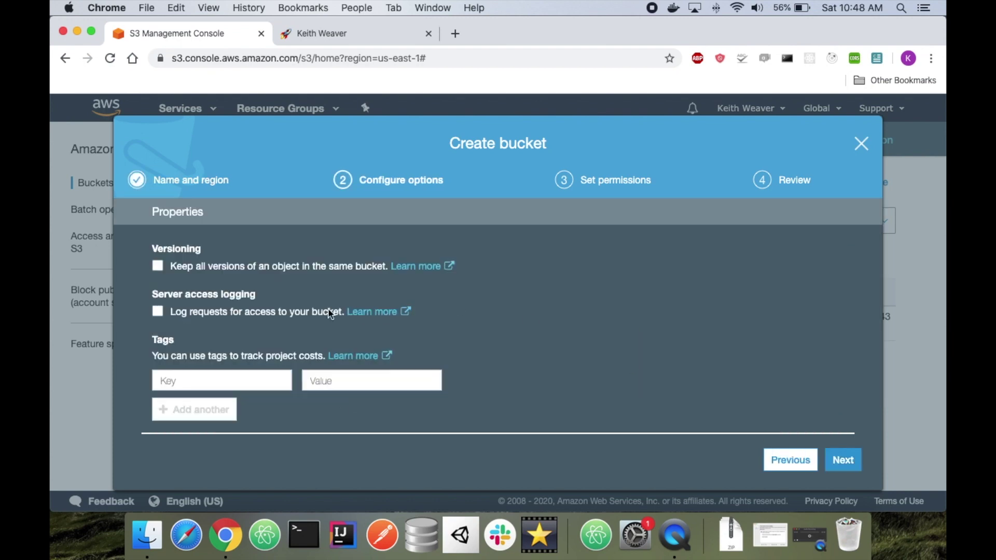
Step: Enable automatic default encryption with AES-256 for the US West bucket
scroll(328, 312, "down", 2)
scroll(328, 311, "down", 2)
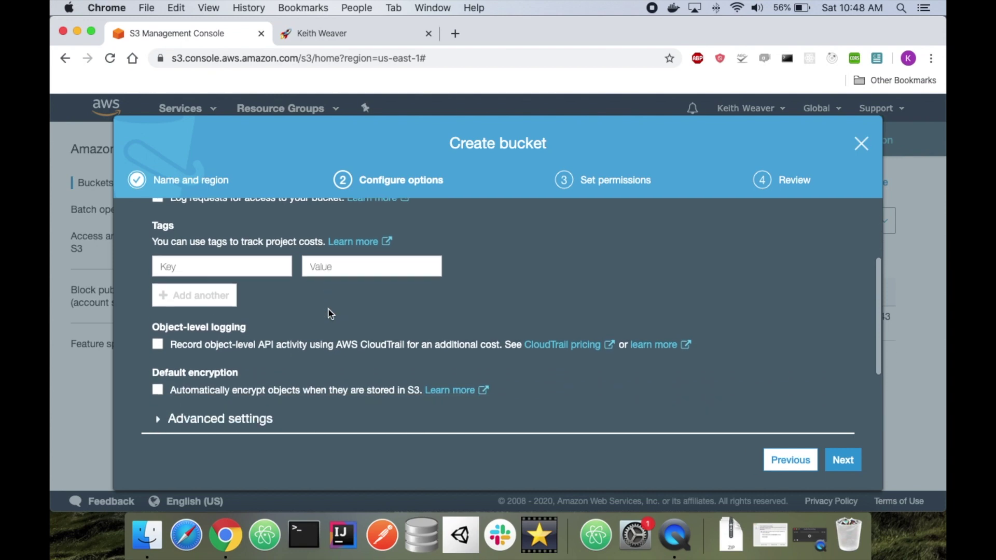
left_click(237, 385)
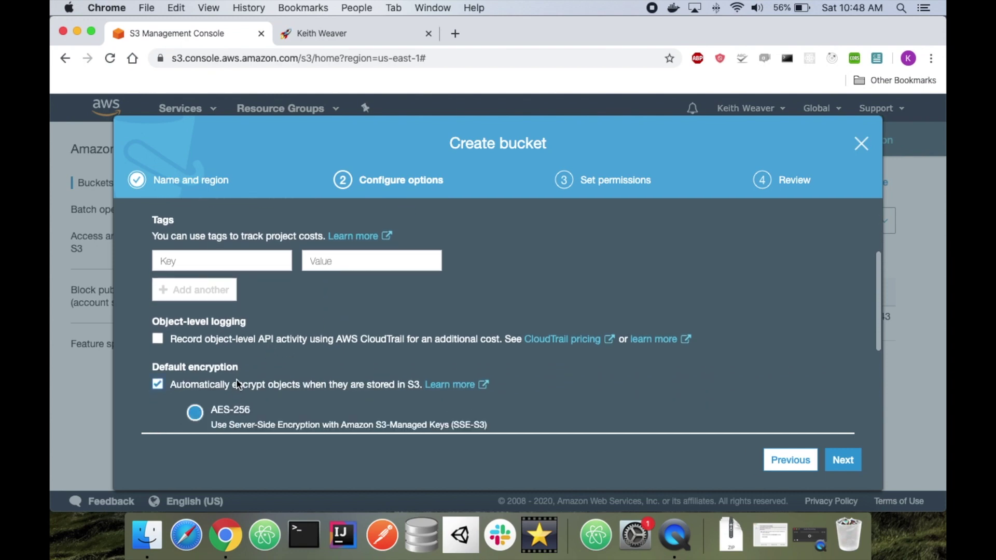
Step: Keep all public access blocked for the US West bucket and create it
left_click(844, 458)
scroll(804, 398, "up", 3)
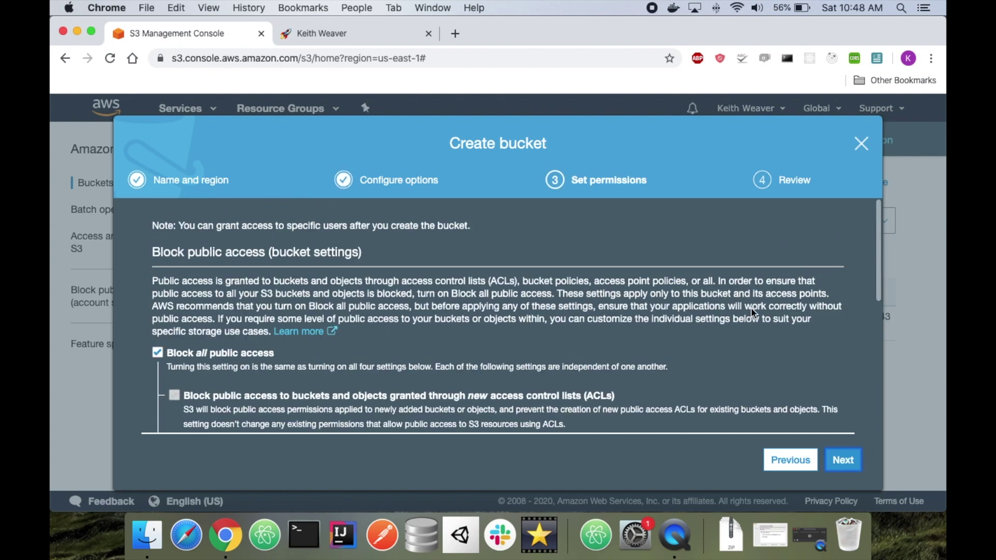
left_click(842, 461)
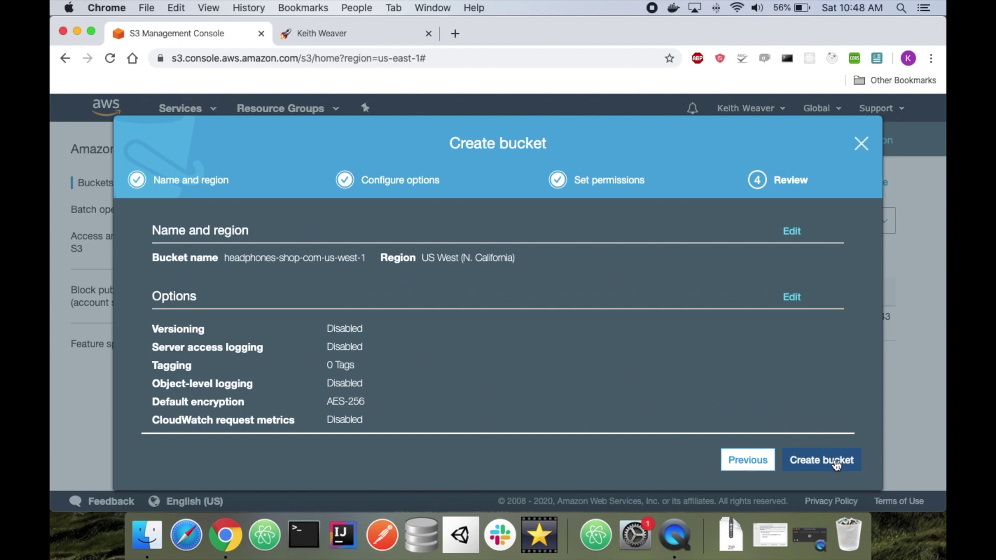
left_click(836, 463)
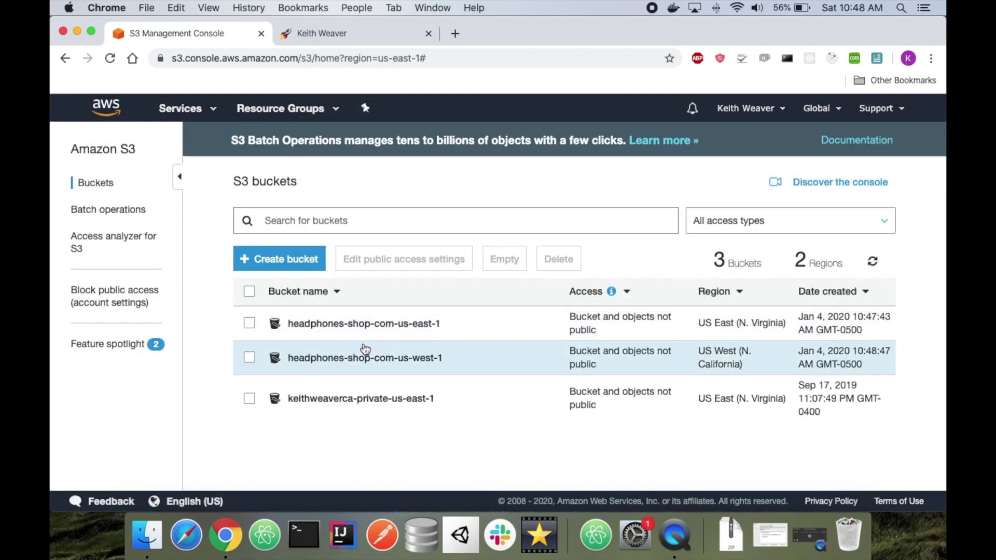
Step: Open the headphones-shop-com-us-west-1 and headphones-shop-com-us-east-1 buckets in separate browser tabs, and return the original tab to the AWS console home
right_click(364, 362)
left_click(404, 323)
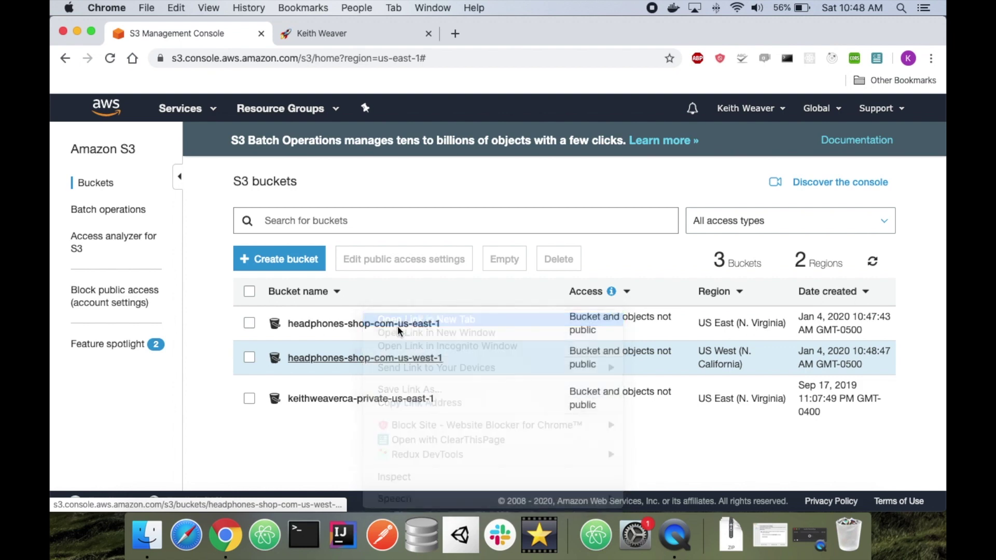
right_click(372, 323)
left_click(408, 317)
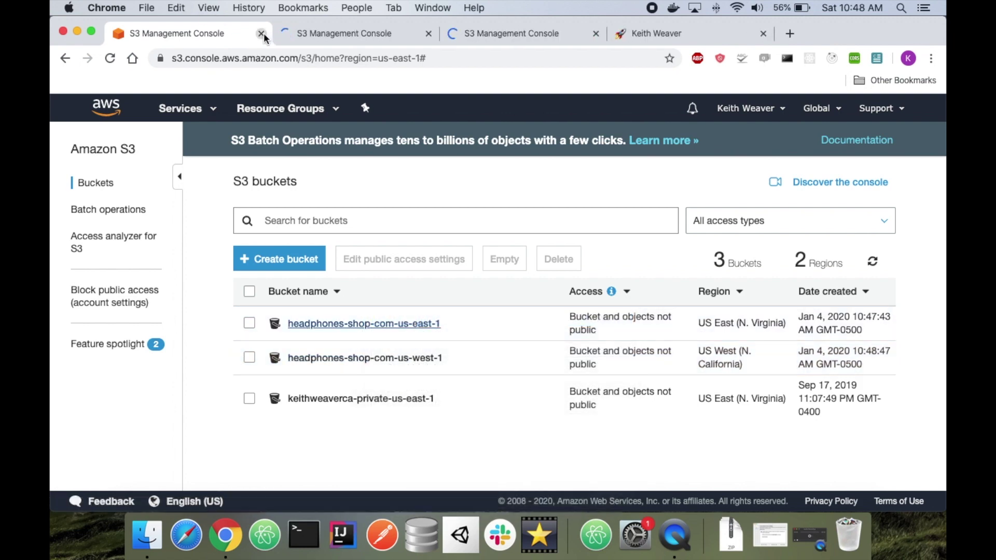
left_click(112, 107)
Step: Look at the US West bucket's overview and its file upload dialog
left_click(347, 32)
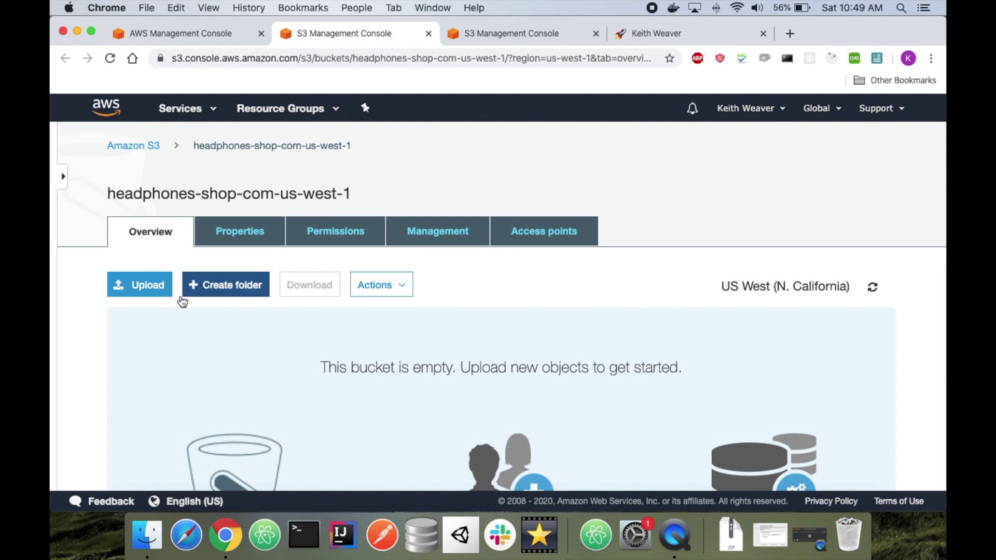
left_click(153, 290)
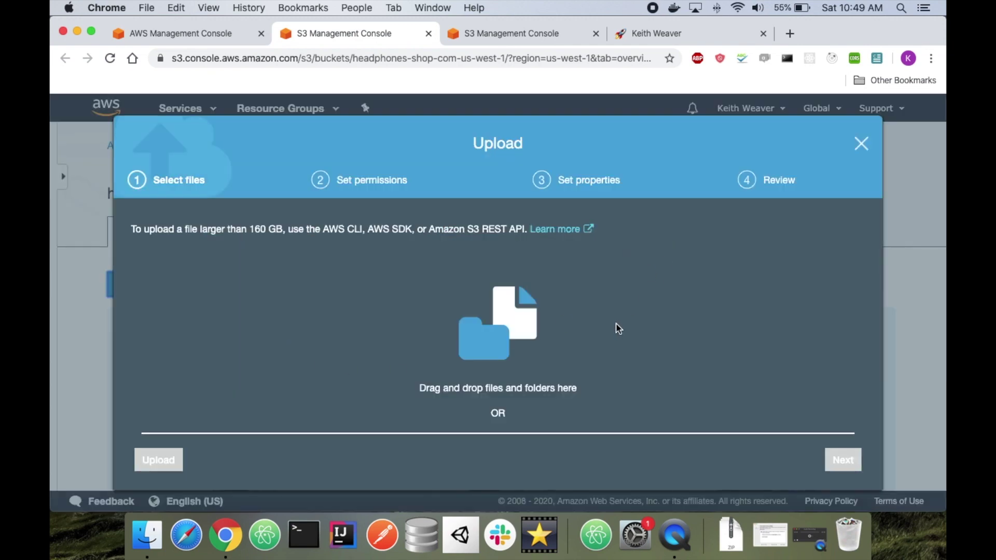
left_click(861, 145)
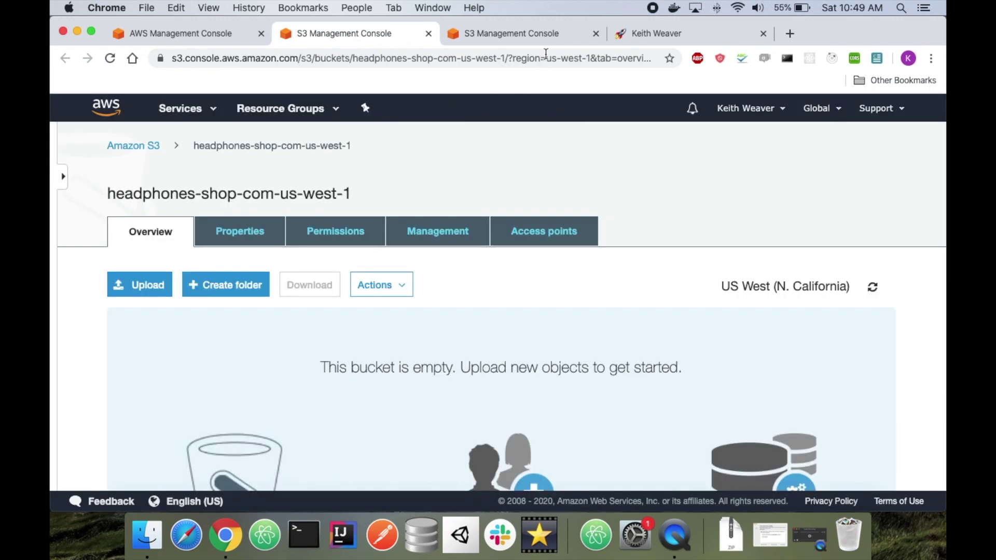
Step: Examine the cross-region replication lesson's sections that follow bucket creation, especially IAM Roles & Users
left_click(633, 33)
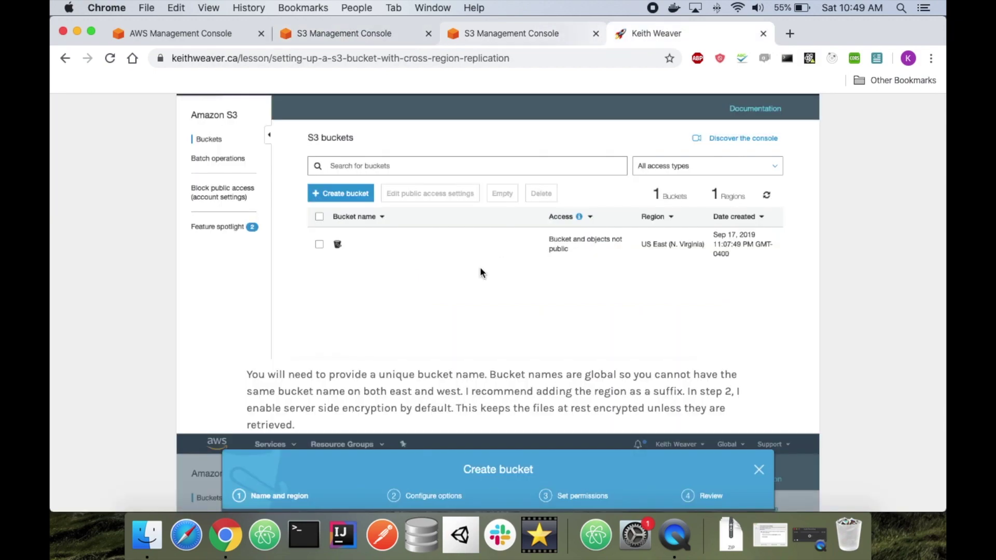
scroll(481, 267, "down", 10)
scroll(481, 268, "down", 15)
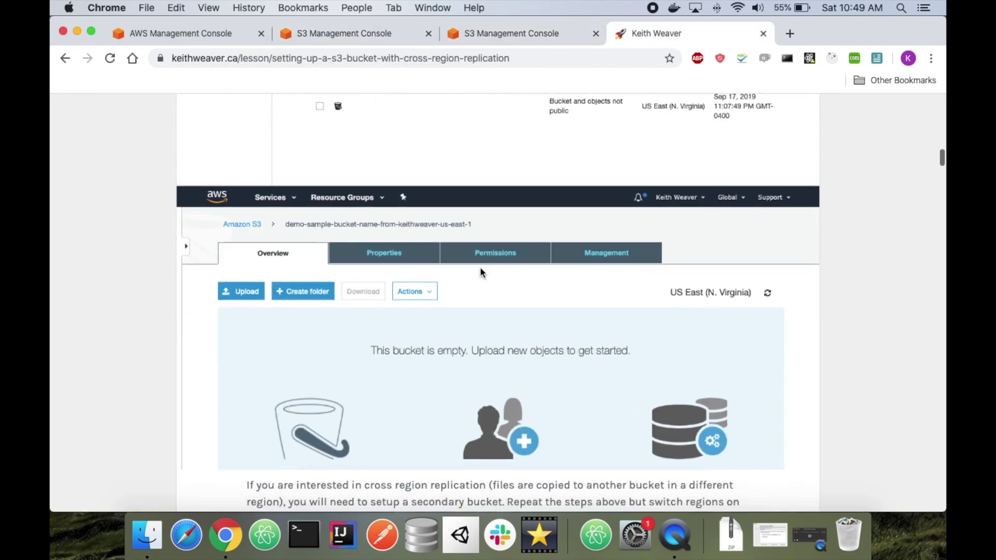
scroll(480, 267, "down", 3)
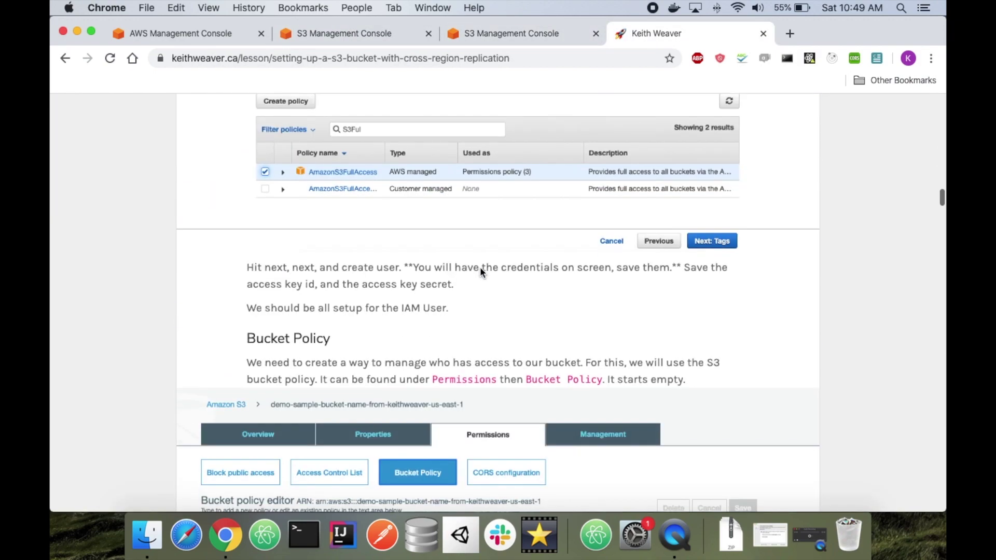
scroll(481, 266, "up", 7)
scroll(480, 267, "up", 5)
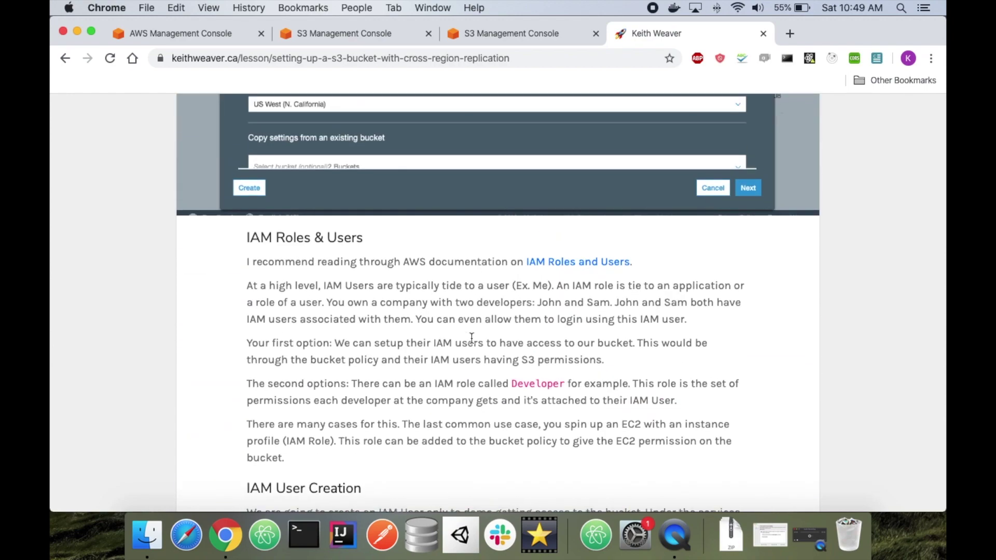
scroll(472, 338, "down", 5)
scroll(471, 337, "up", 5)
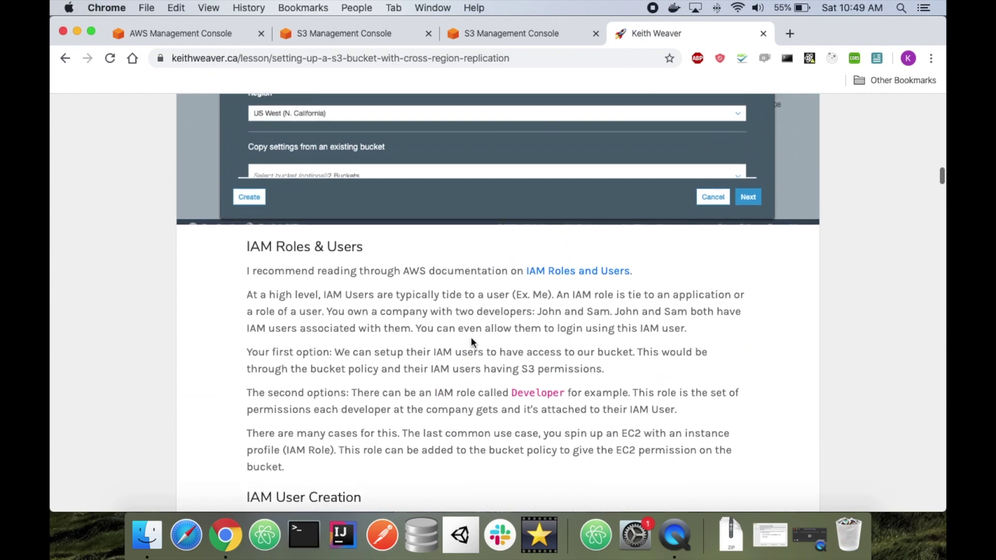
scroll(471, 337, "down", 1)
Step: Return to the AWS console home and open the IAM service from Security, Identity, & Compliance
left_click(335, 38)
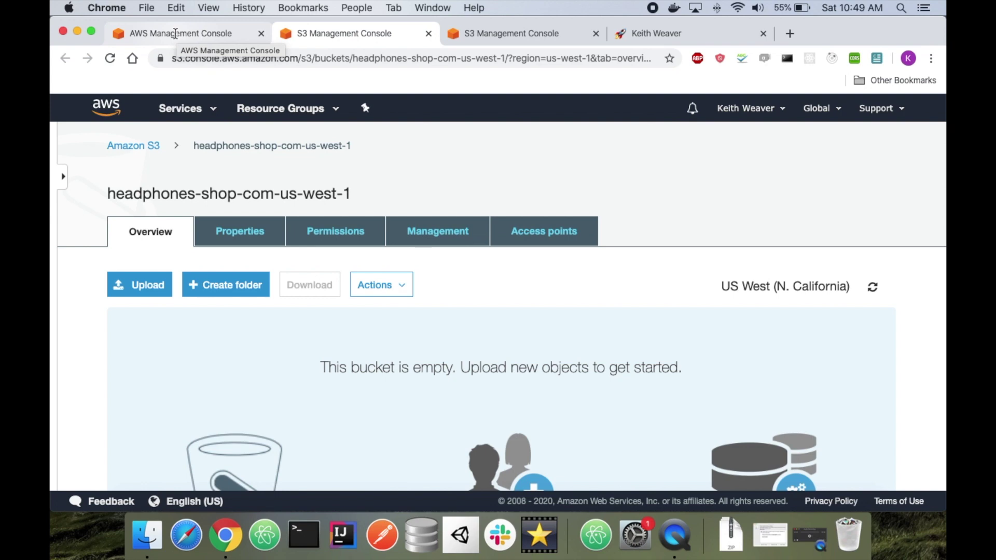
left_click(176, 33)
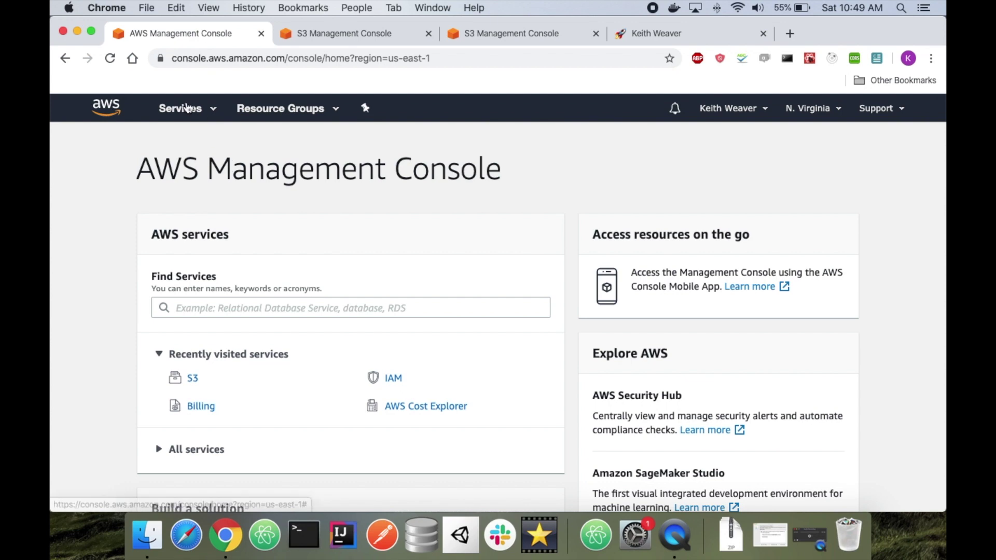
left_click(186, 108)
scroll(517, 357, "down", 15)
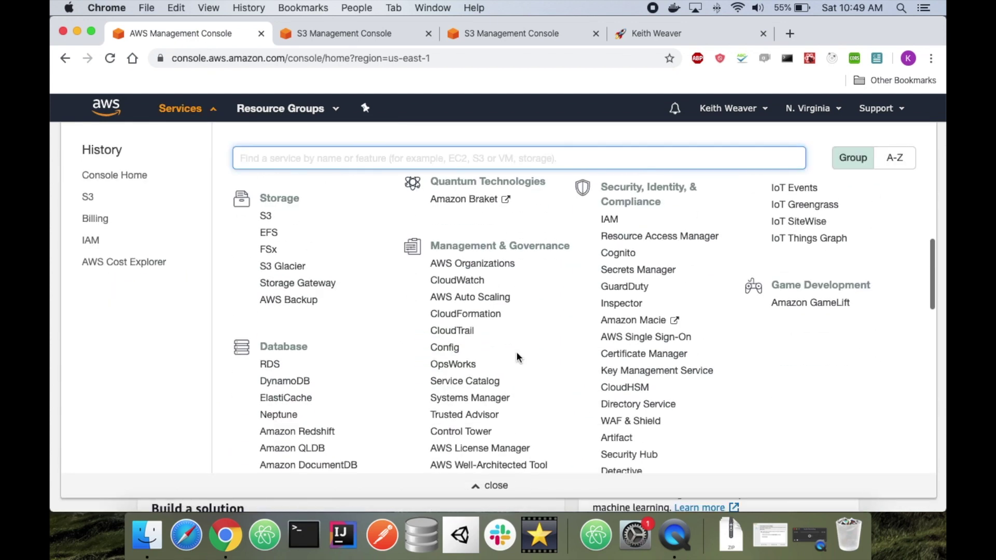
scroll(517, 357, "down", 5)
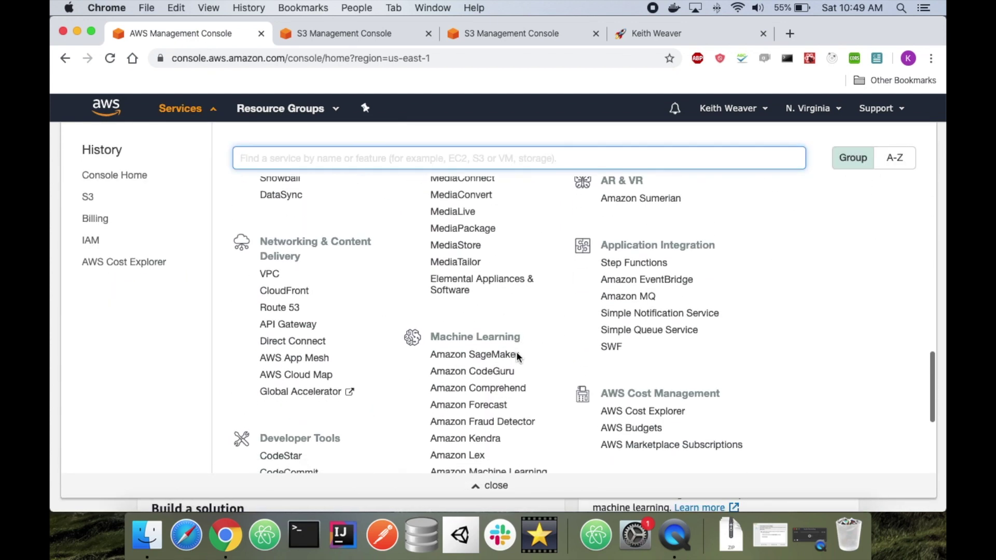
scroll(517, 357, "up", 7)
scroll(518, 357, "up", 10)
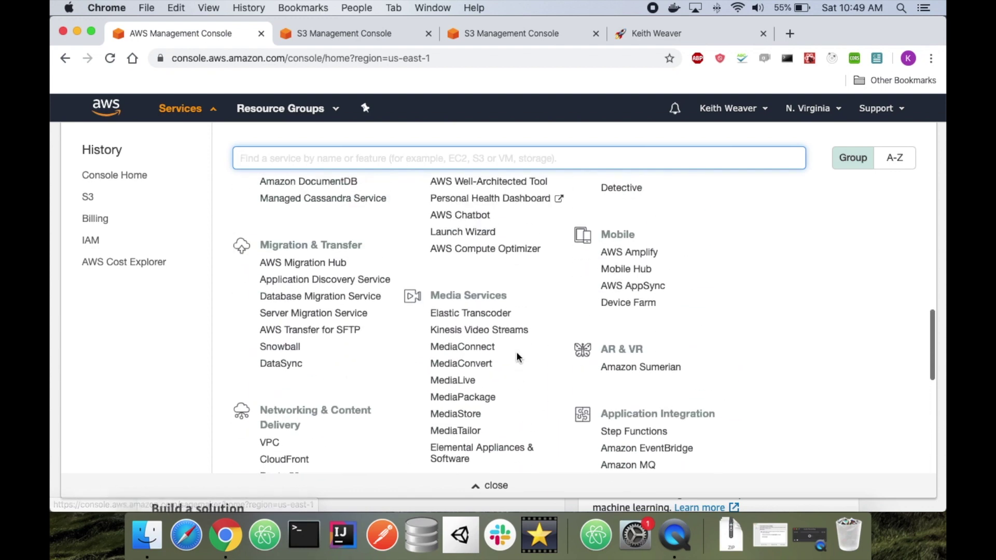
scroll(516, 329, "up", 4)
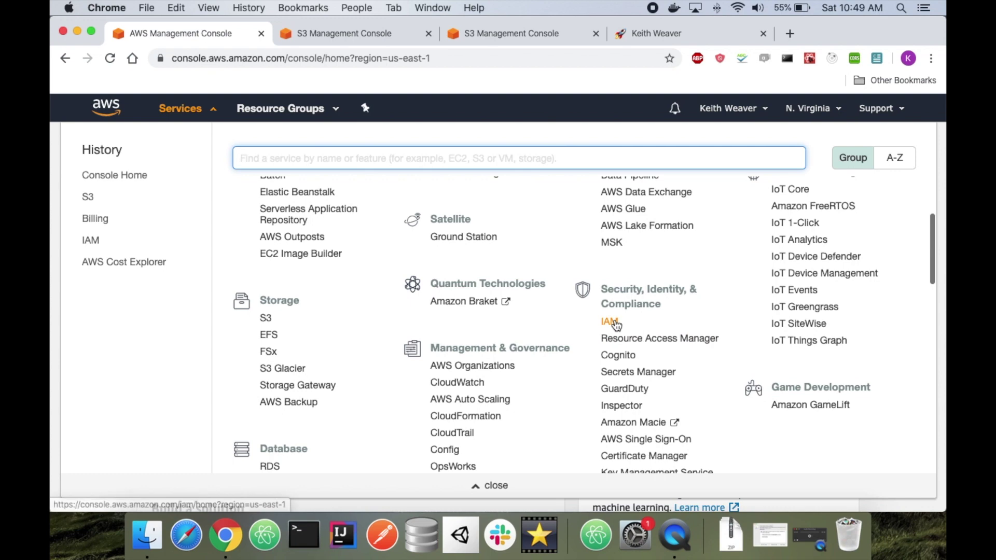
left_click(612, 322)
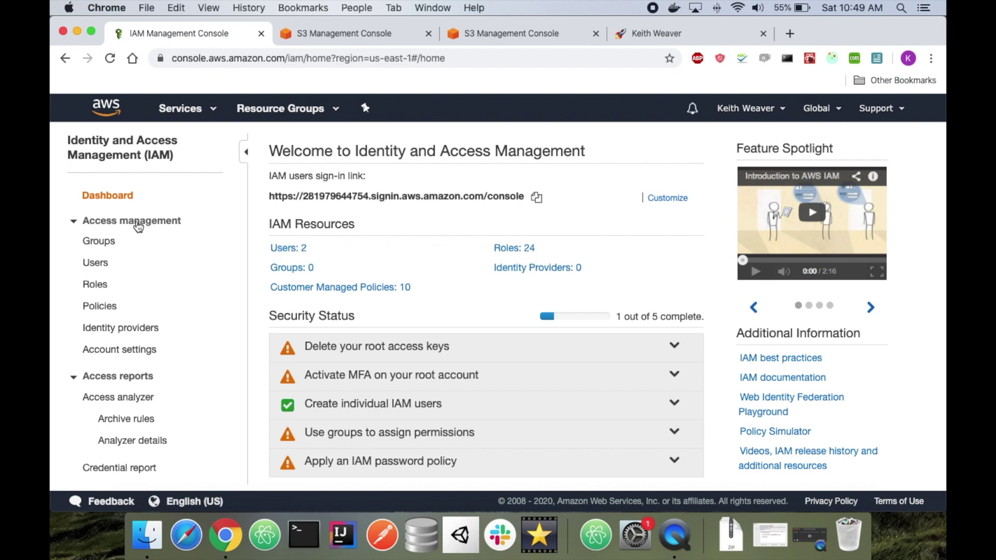
Step: Start a new IAM user with a Headphones-Shop user name ending in the owner's first name, enable programmatic access, and proceed to permissions
left_click(95, 263)
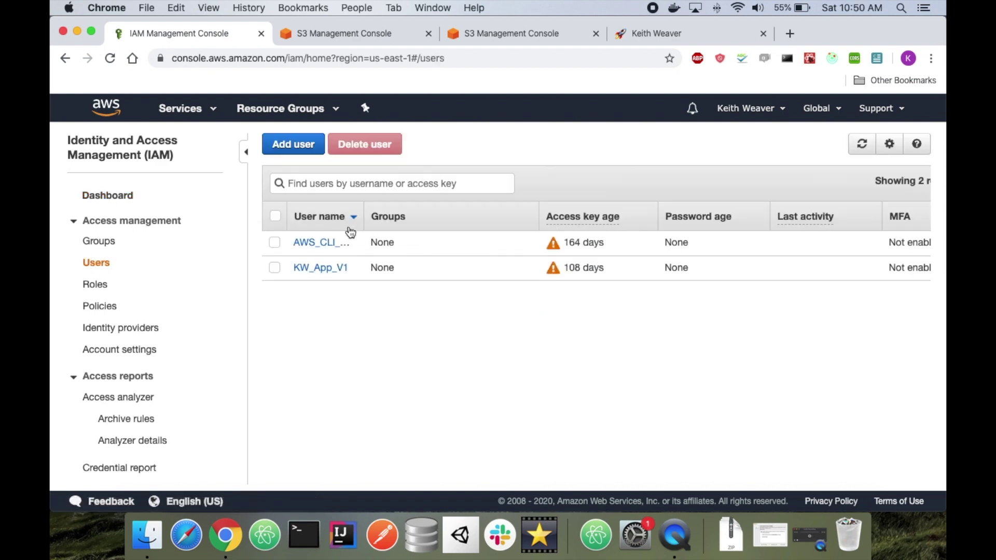
left_click(298, 140)
left_click(381, 242)
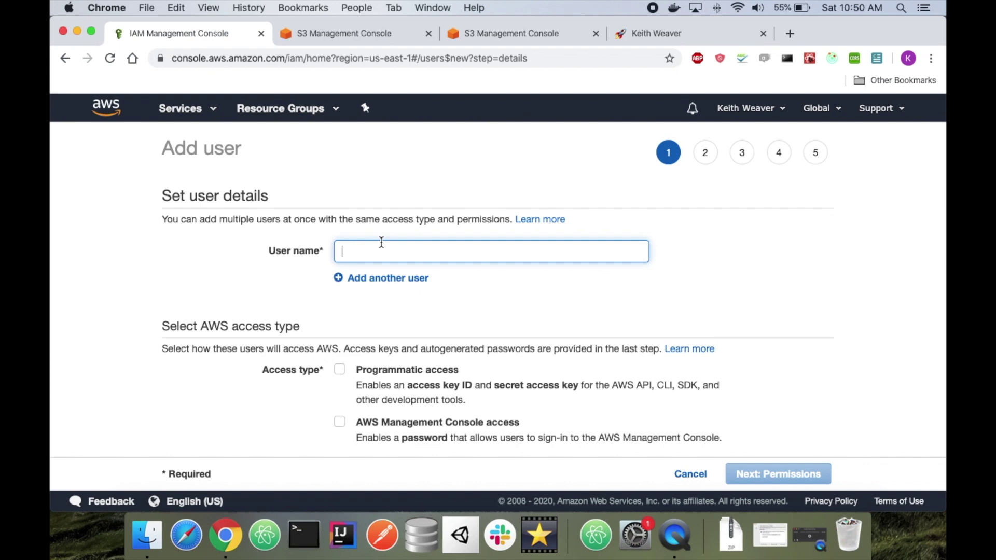
type("Demo1")
key("super+a")
type("Headphones-Shop-KEit")
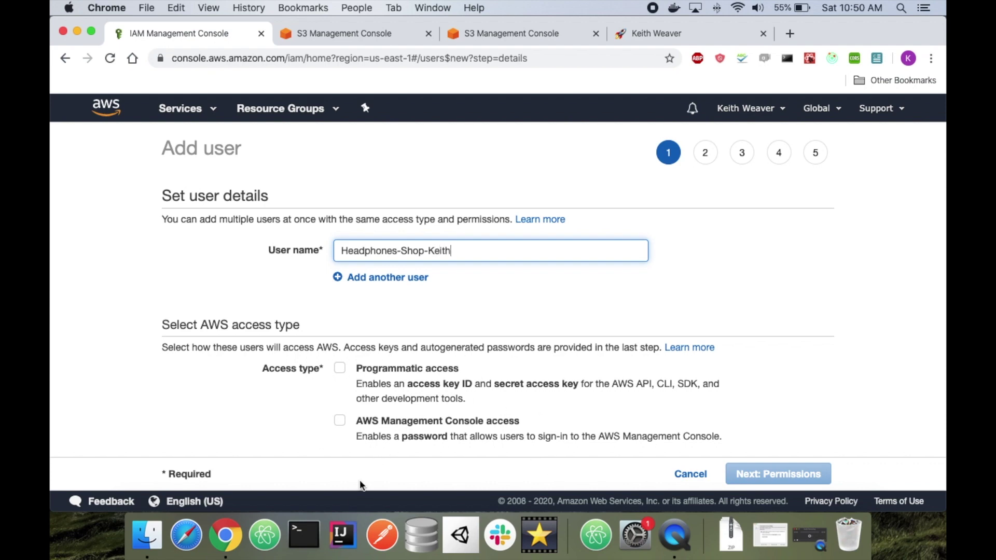
left_click(363, 365)
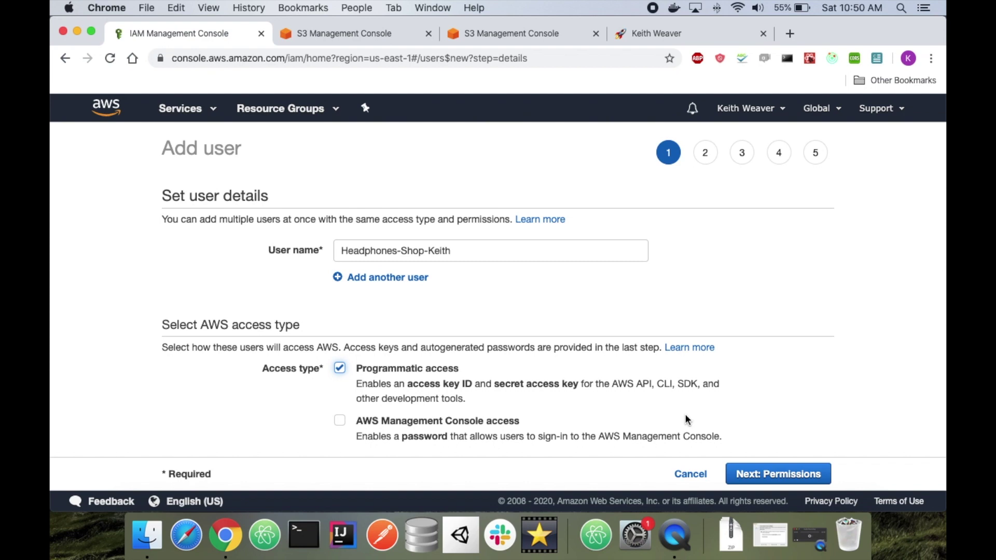
left_click(749, 471)
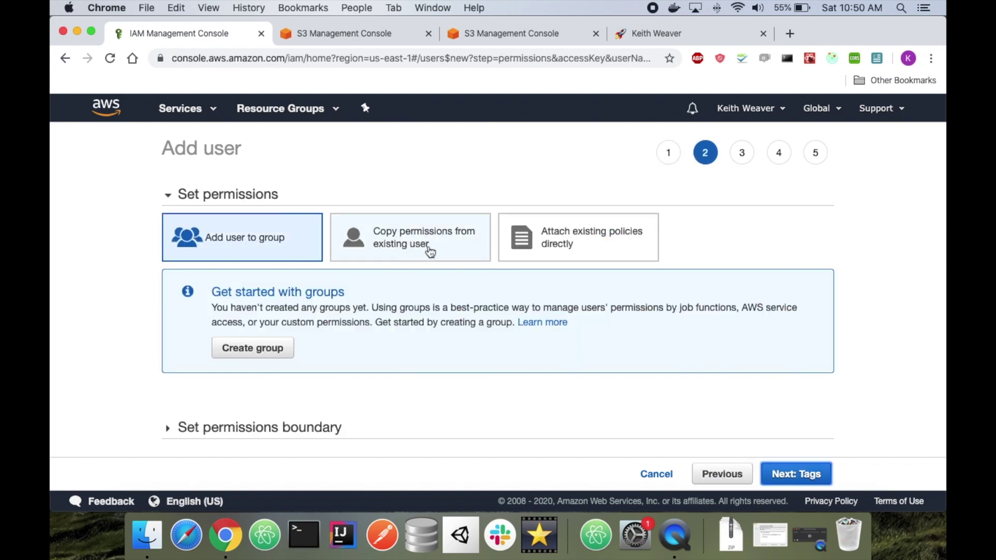
Step: Attach the existing AmazonS3FullAccess policy directly to the user and continue to the review without adding tags
left_click(508, 247)
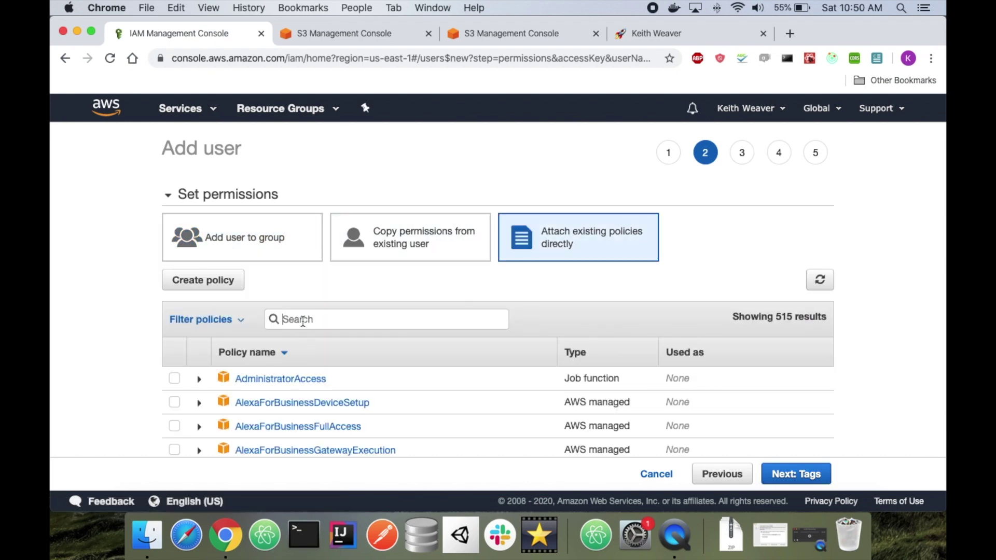
left_click(303, 320)
type("FullS3")
key("super+a")
type("S")
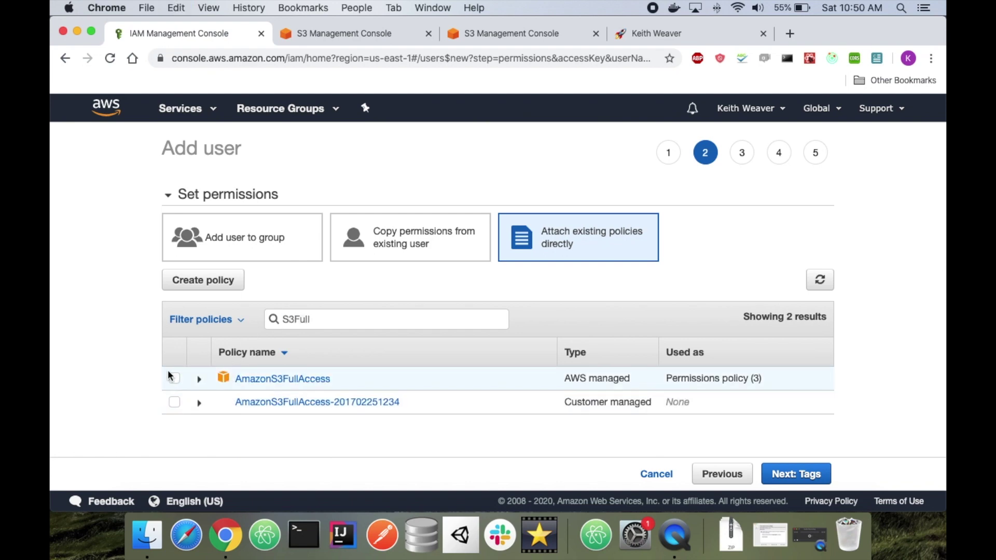
left_click(173, 378)
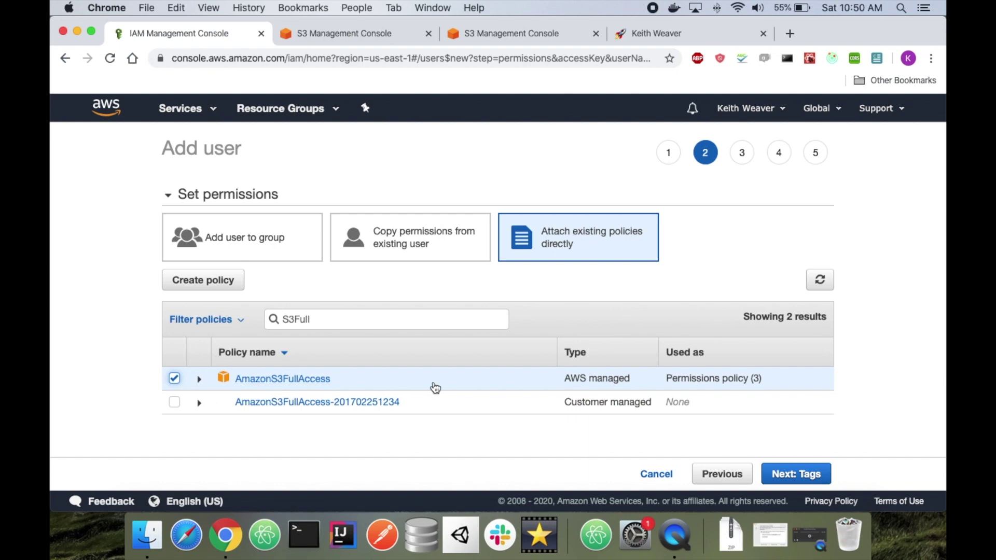
left_click(793, 469)
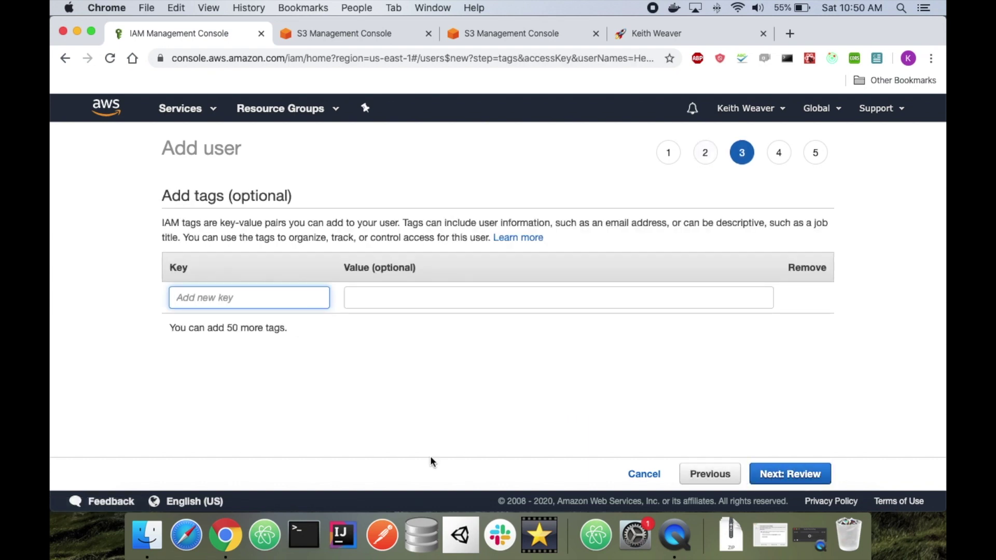
left_click(780, 476)
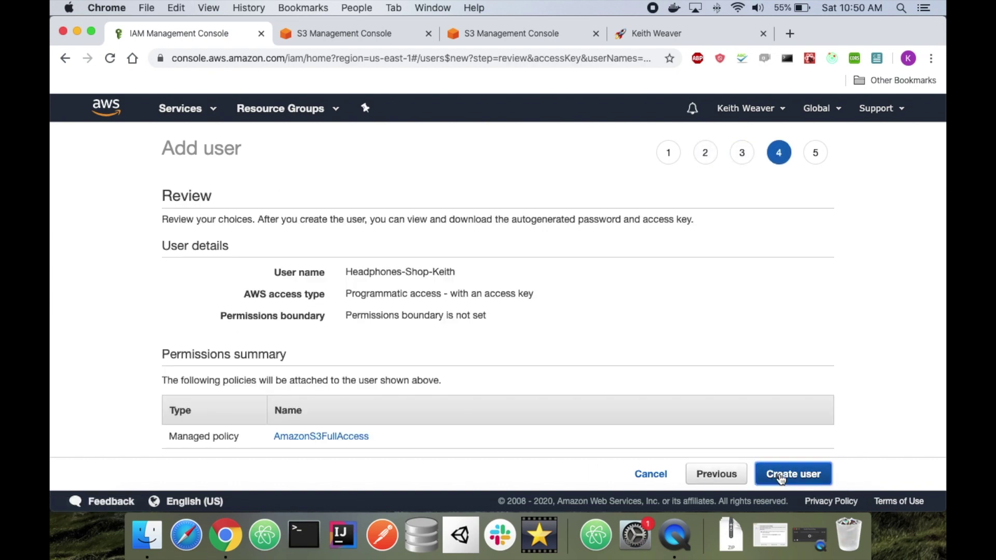
Step: Switch to Terminal, change to the Desktop directory and create a folder named temp_st there
left_click(317, 544)
type("cdD")
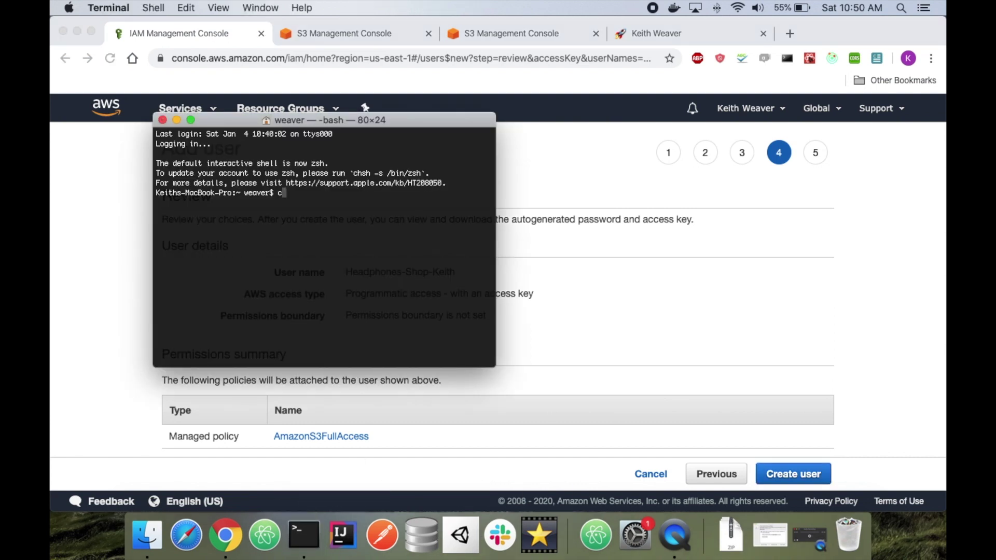
type("Desk")
key("Tab")
key("Return")
type("mkdir tme")
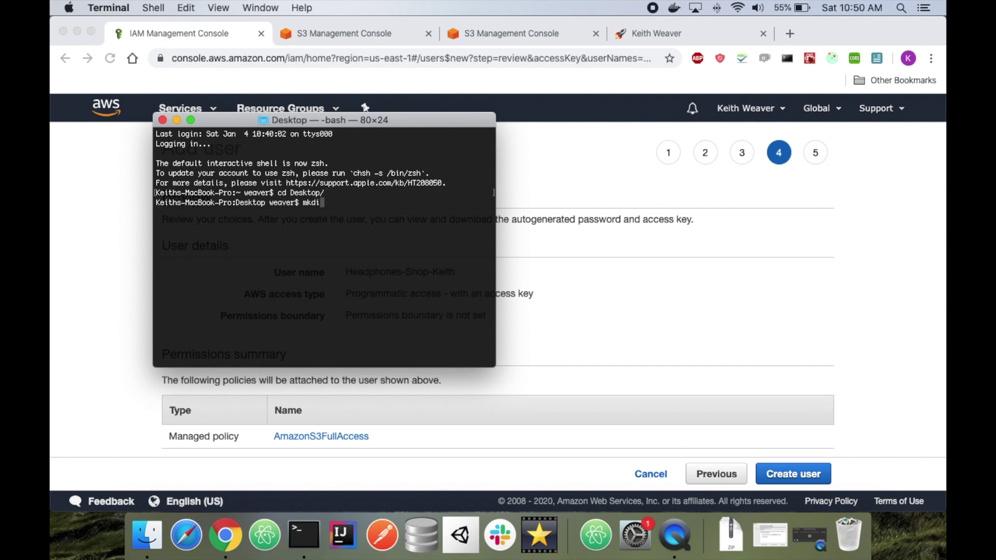
key("BackSpace")
key("BackSpace")
type("emp_st")
key("Return")
Step: Change into the new temporary folder and open it in the Atom editor
type("cd tem")
key("Tab")
key("Return")
type("atom .")
key("Return")
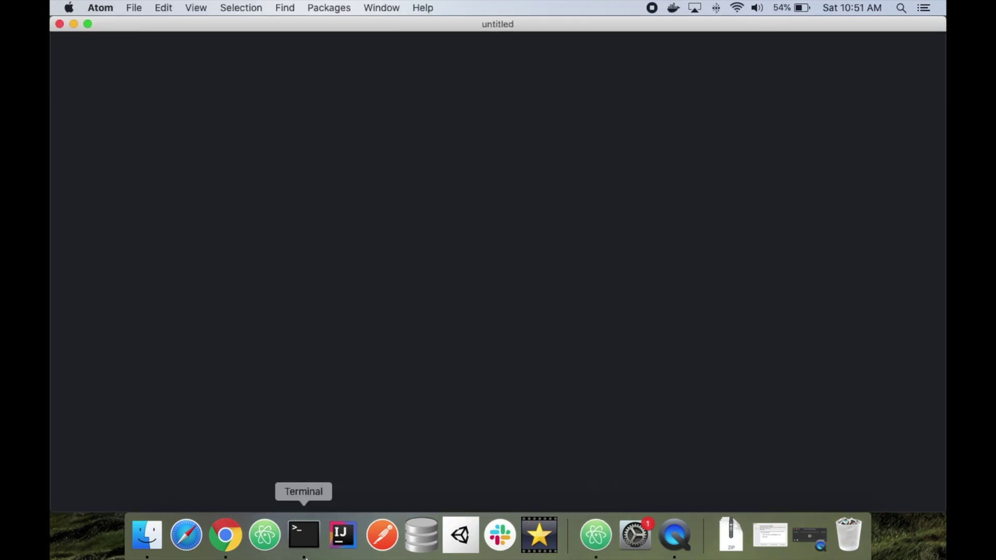
Step: Switch back to Chrome, create the IAM user and copy its access key ID
left_click(225, 535)
key("Return")
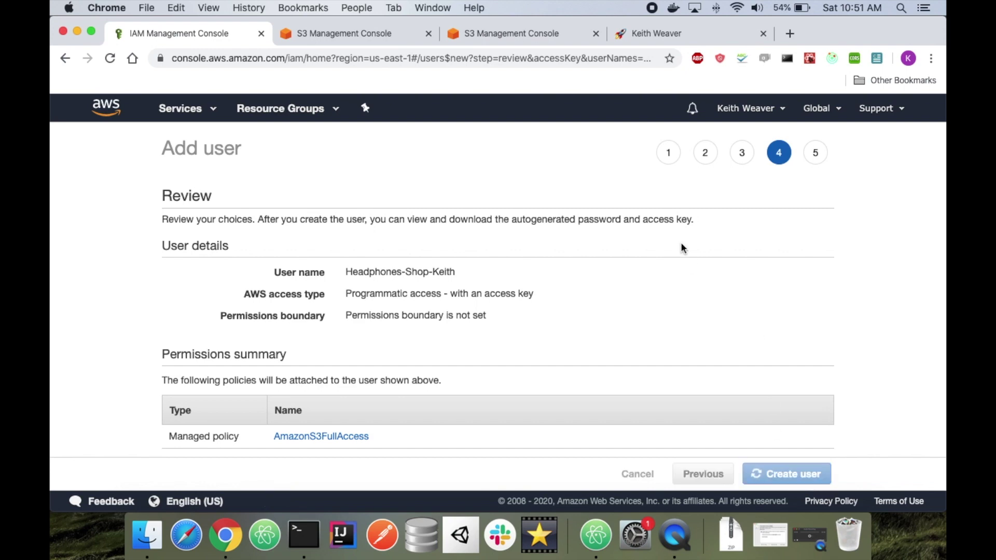
double_click(597, 396)
key("super+c")
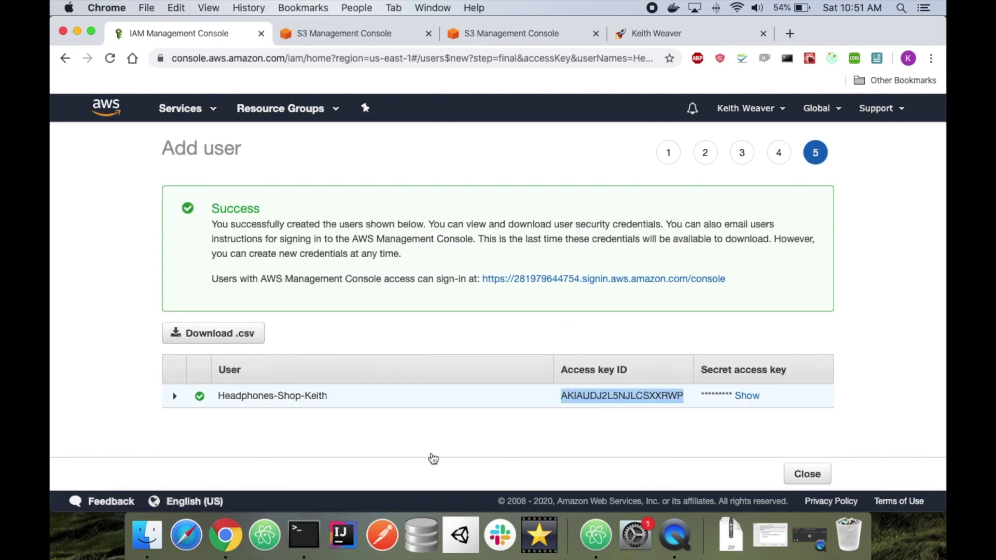
Step: Paste the access key ID into the untitled Atom file, then copy the revealed secret access key from Chrome onto the file's second line
left_click(595, 534)
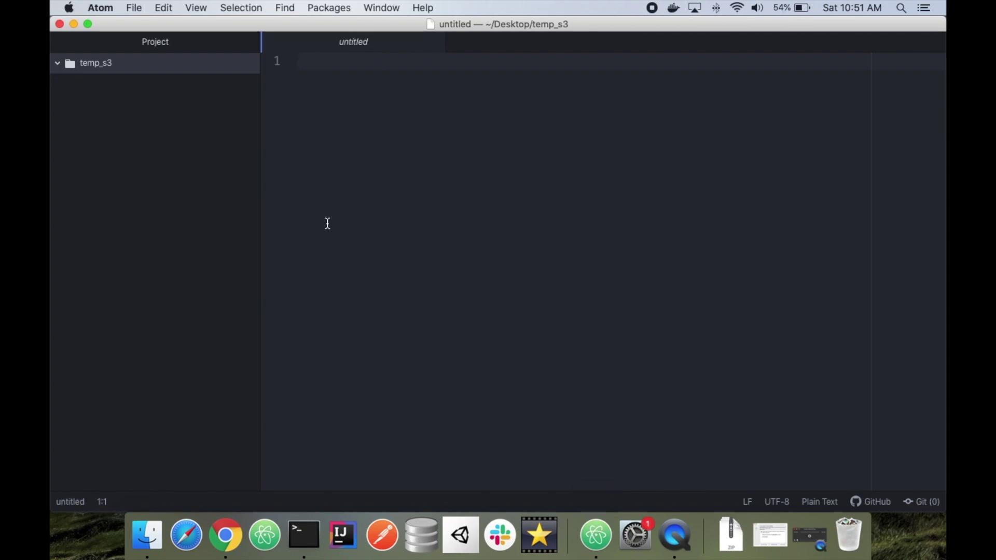
key("super+v")
left_click(226, 534)
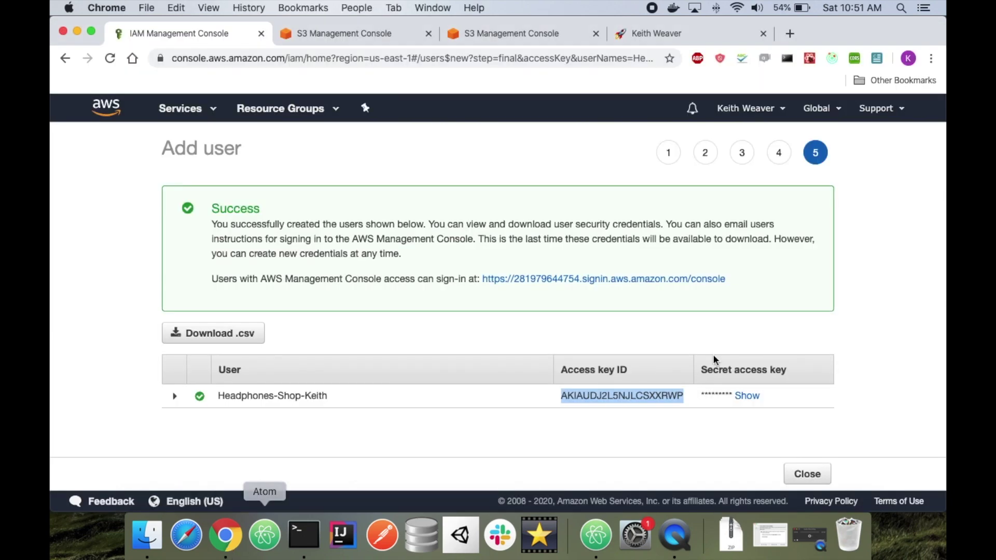
double_click(741, 403)
key("super+c")
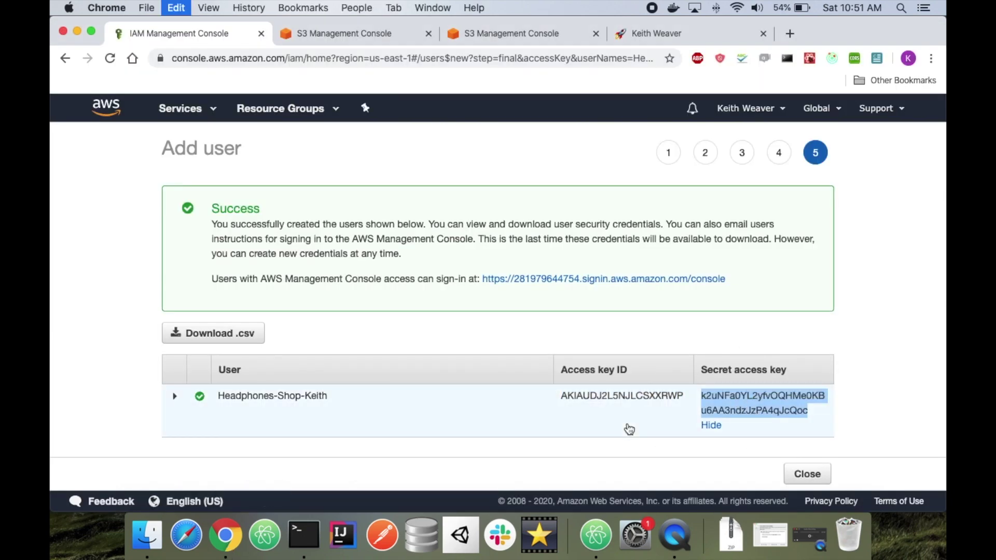
left_click(595, 534)
key("Return")
key("super+v")
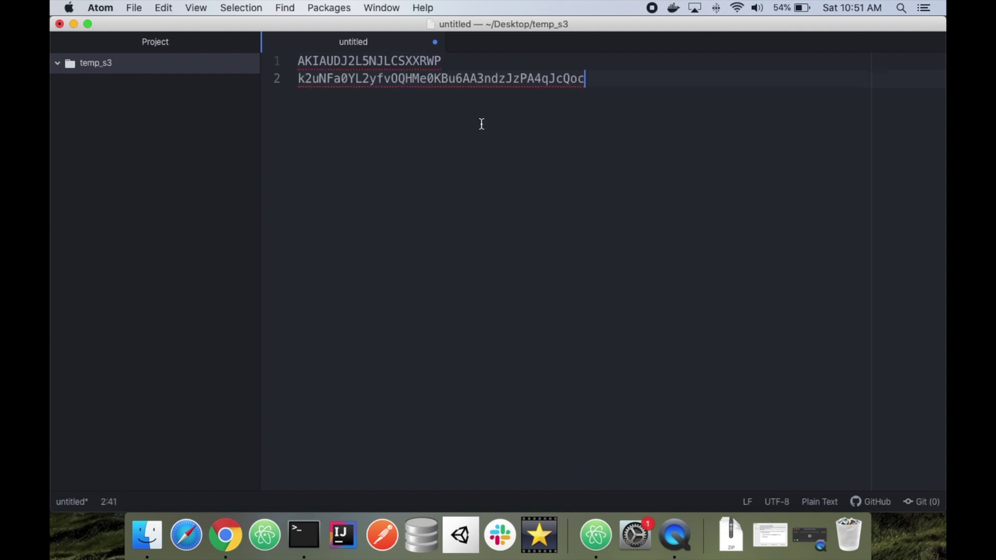
Step: Switch back to Chrome, close the Add user wizard, and copy the new IAM user's ARN from its summary into the Atom notes
left_click(225, 552)
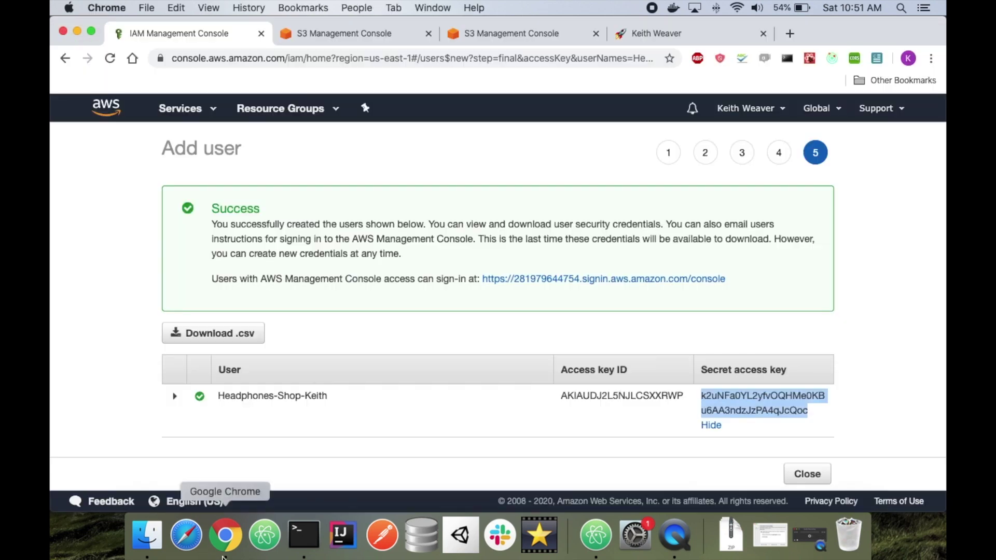
left_click(496, 32)
left_click(369, 30)
left_click(192, 31)
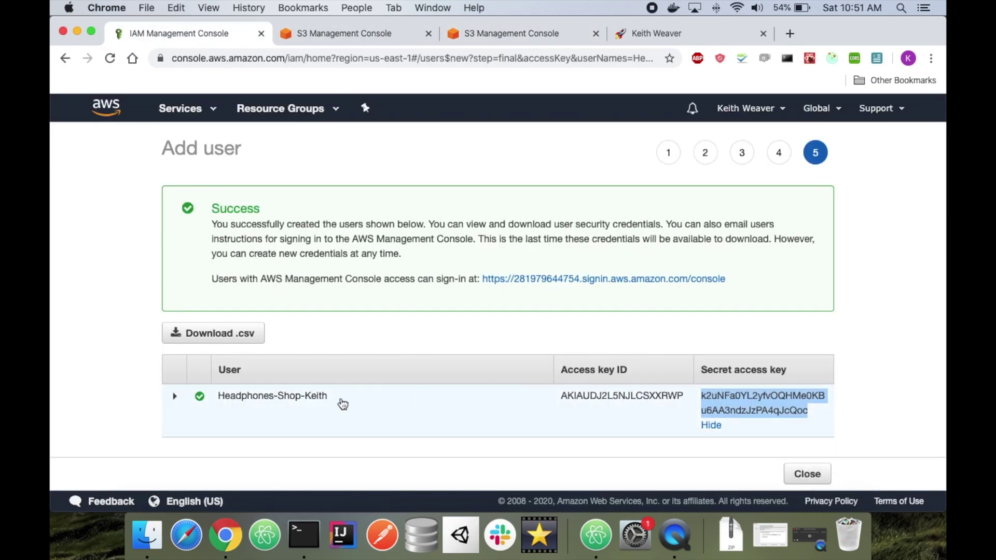
left_click(304, 398)
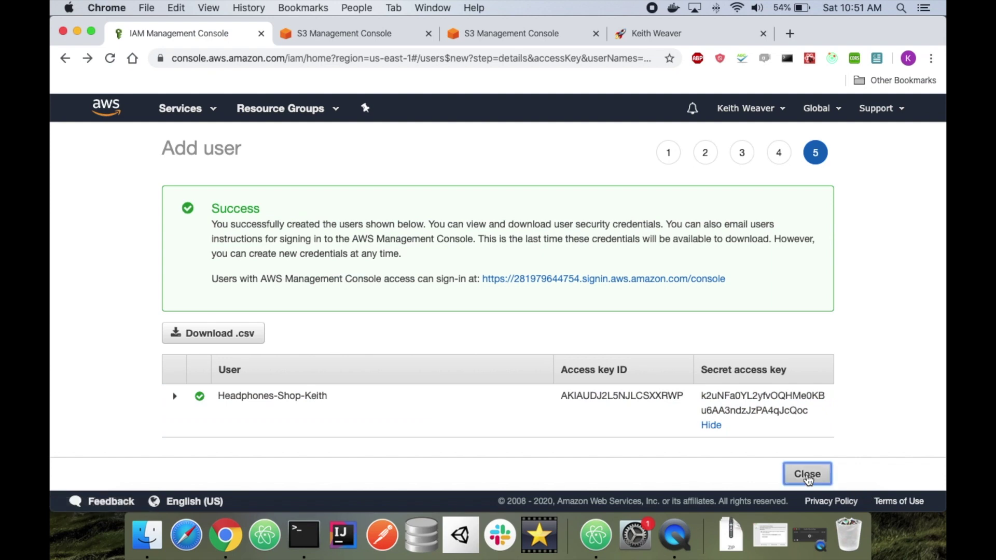
left_click(806, 474)
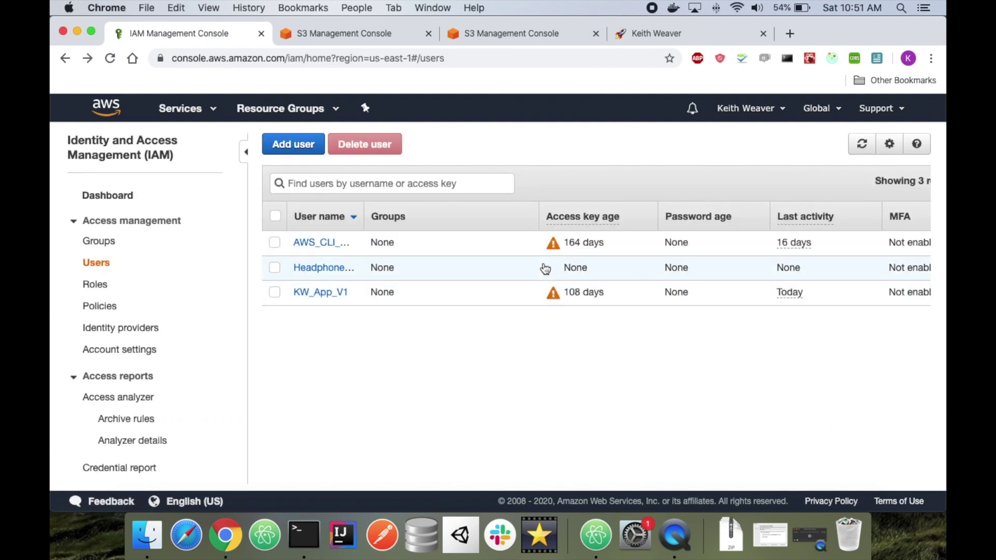
left_click(322, 268)
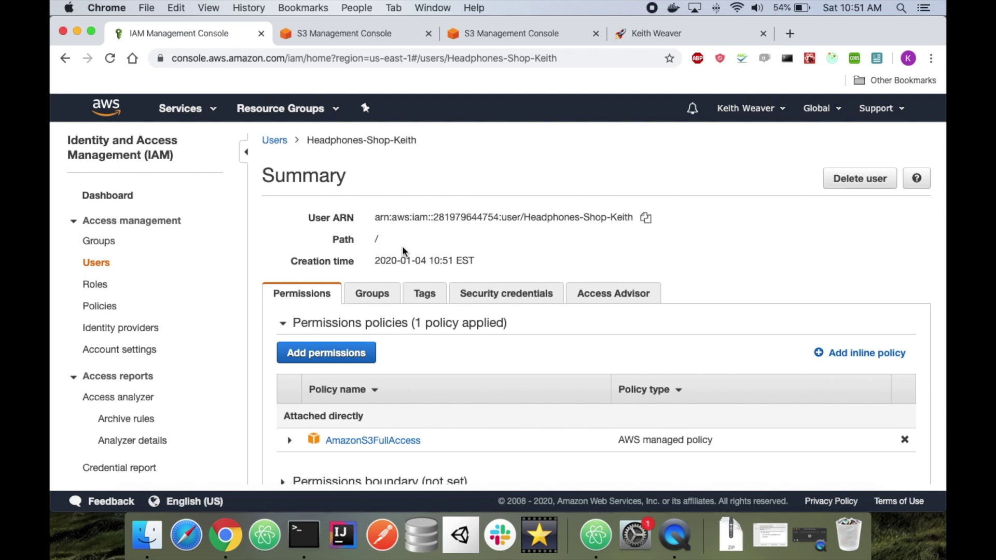
left_click(645, 217)
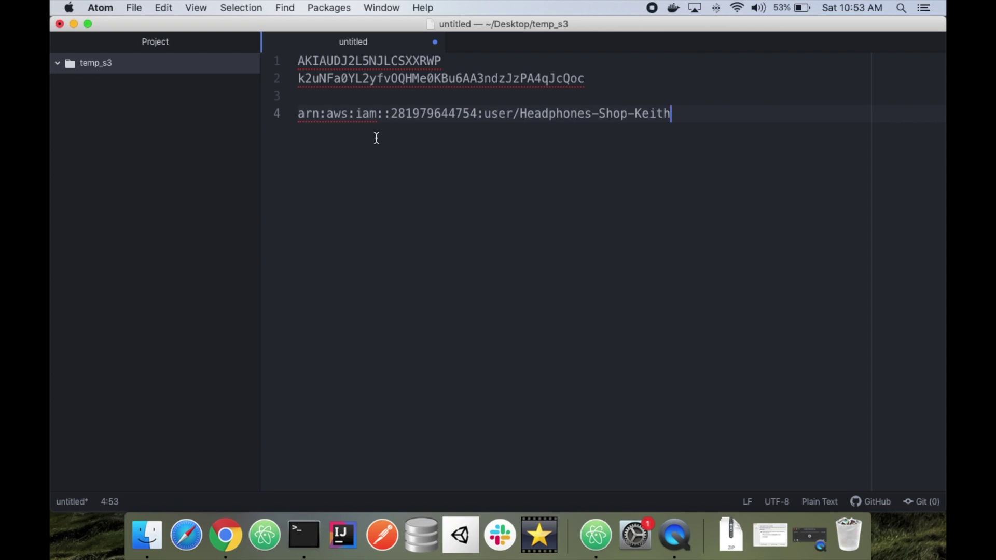
Step: Switch back to Chrome, find the bucket policy section of the replication lesson and open its policy generator tool in a new tab
left_click(226, 534)
left_click(372, 38)
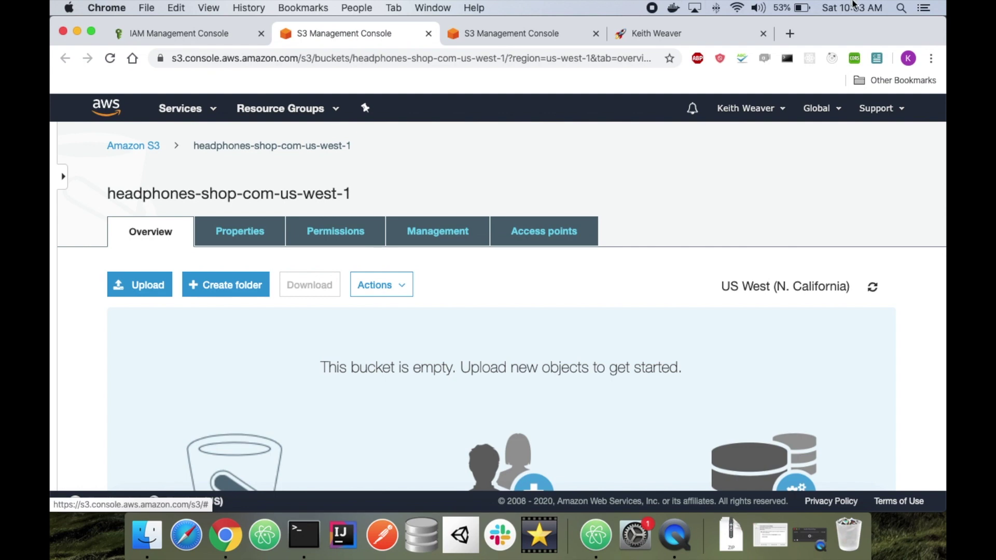
left_click(742, 33)
scroll(480, 193, "down", 2)
scroll(481, 193, "down", 4)
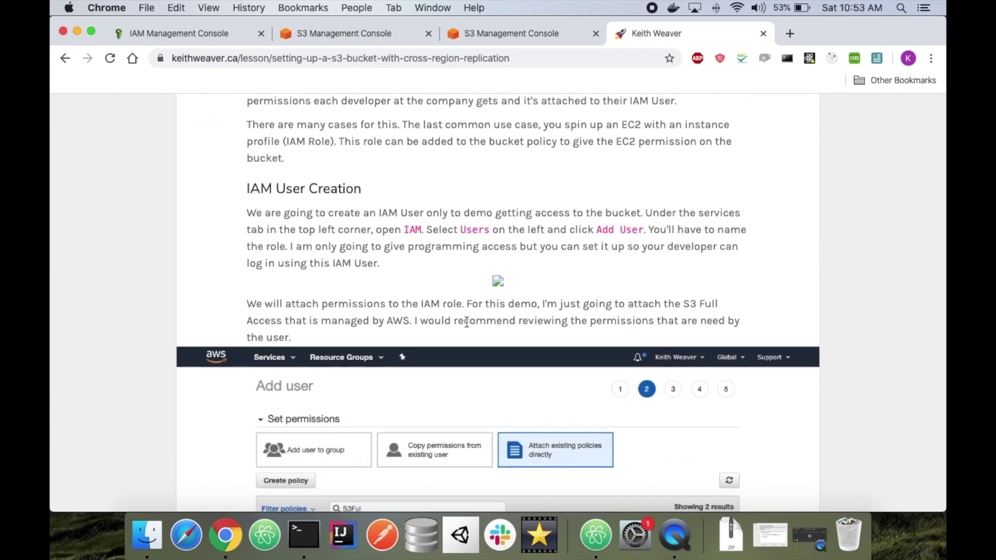
scroll(466, 322, "down", 7)
scroll(466, 318, "up", 2)
scroll(469, 311, "down", 10)
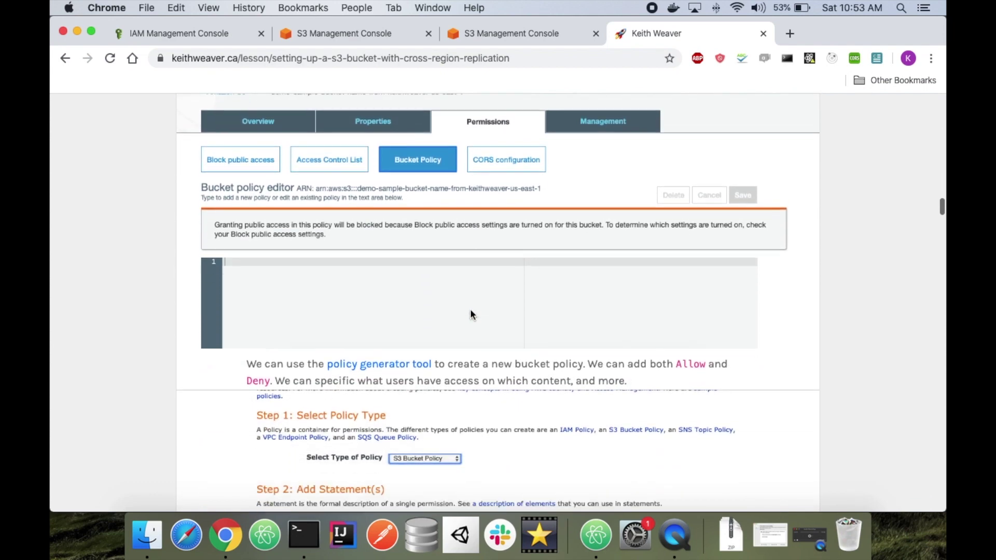
scroll(385, 255, "down", 5)
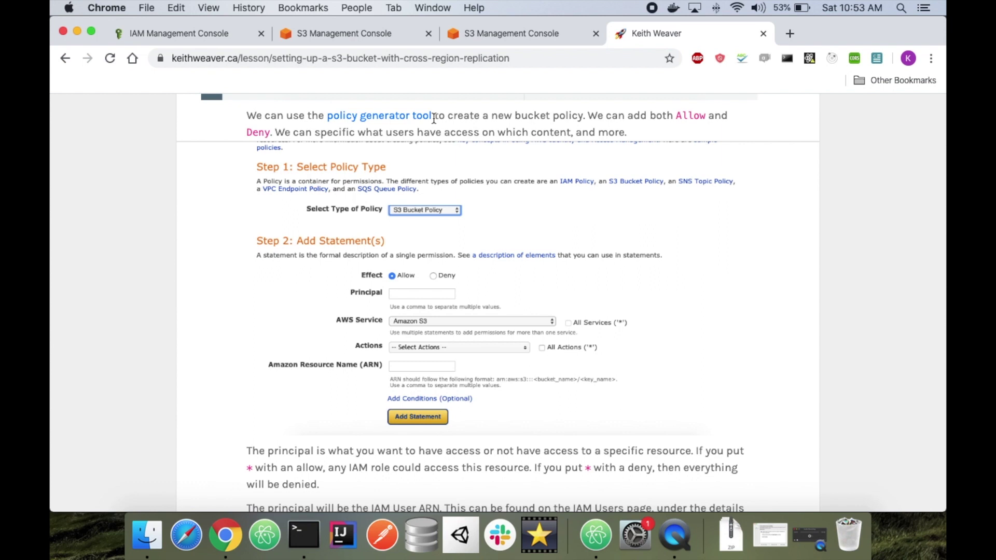
left_click(395, 121, "super")
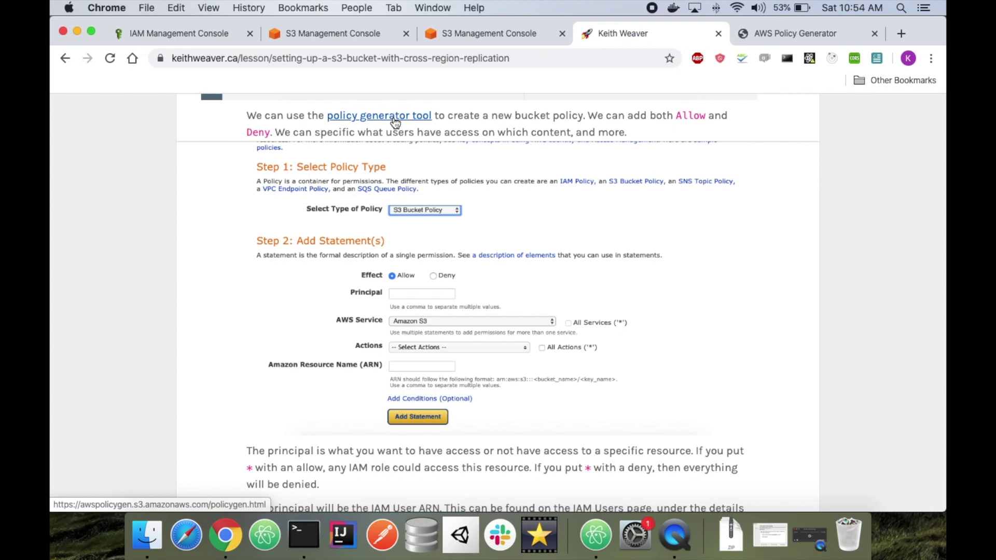
Step: Review the lesson's policy actions and sample policy, and set the AWS Policy Generator's policy type to S3 Bucket Policy
scroll(745, 171, "down", 5)
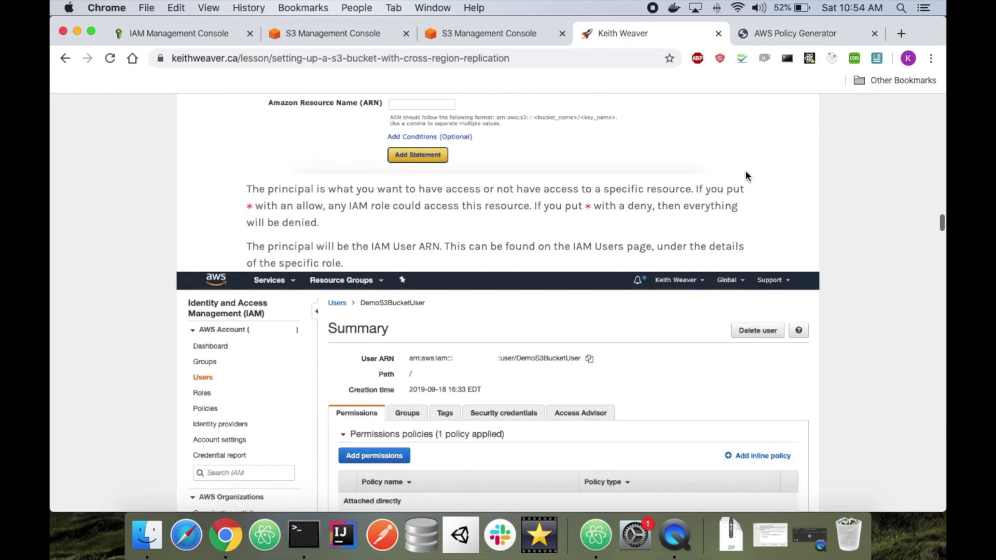
scroll(745, 171, "down", 12)
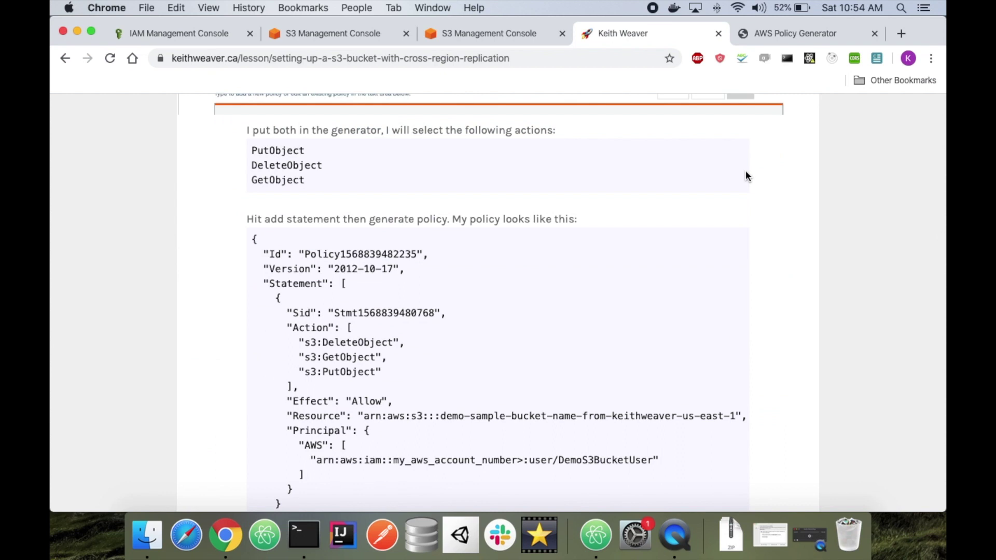
left_click(748, 32)
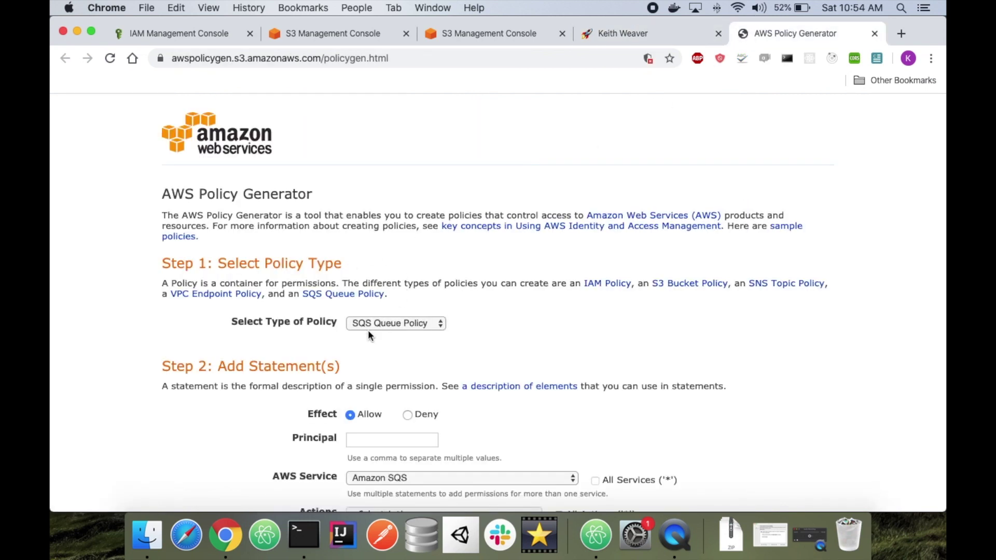
left_click(385, 322)
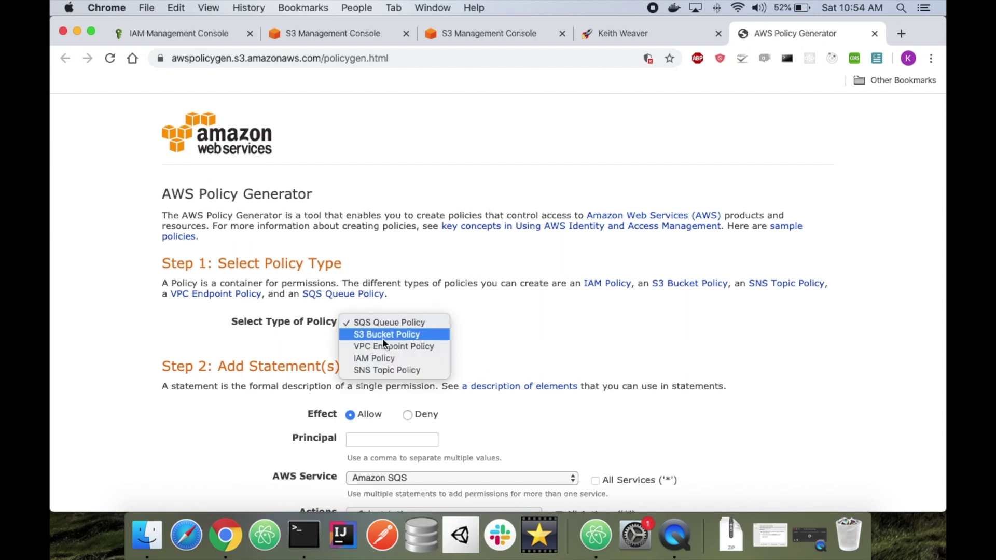
left_click(392, 334)
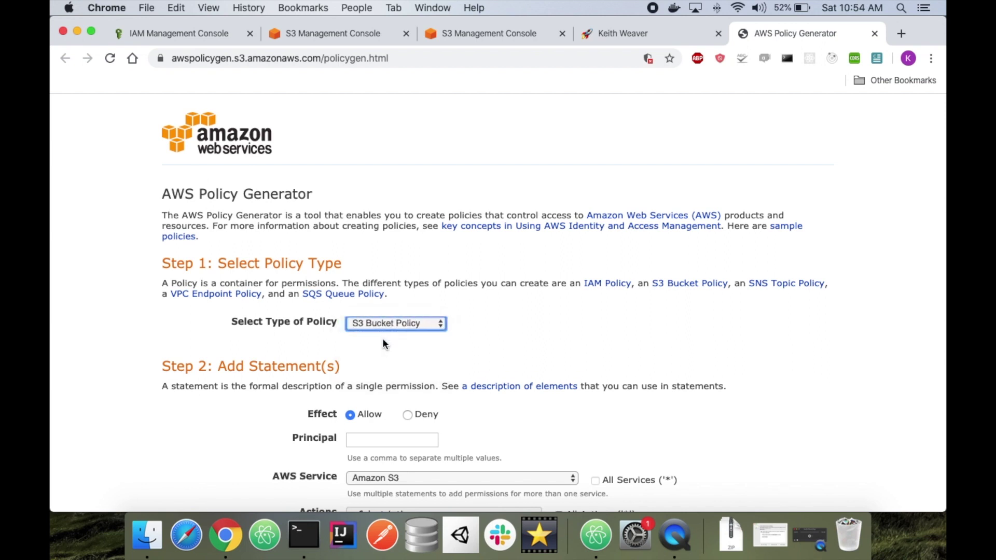
scroll(372, 341, "down", 5)
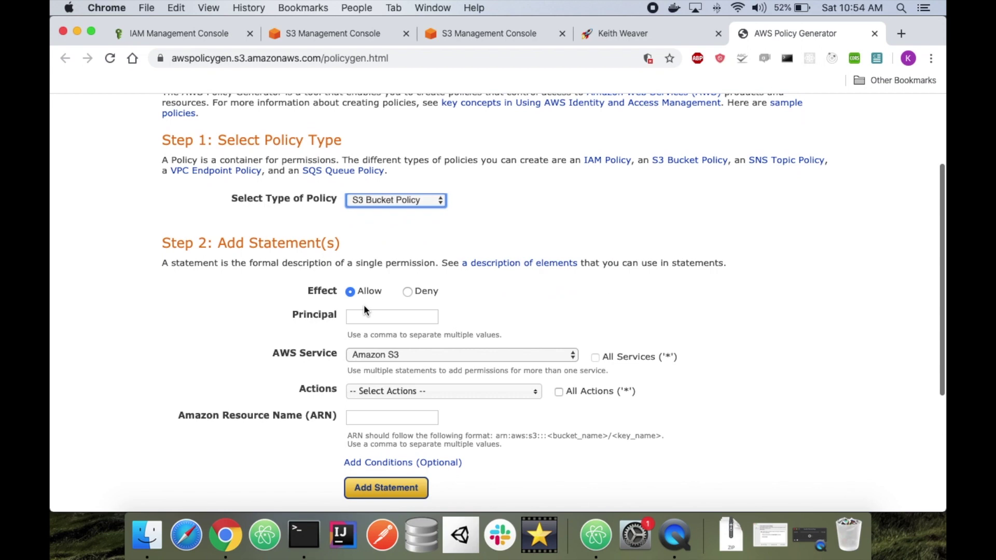
scroll(358, 311, "up", 5)
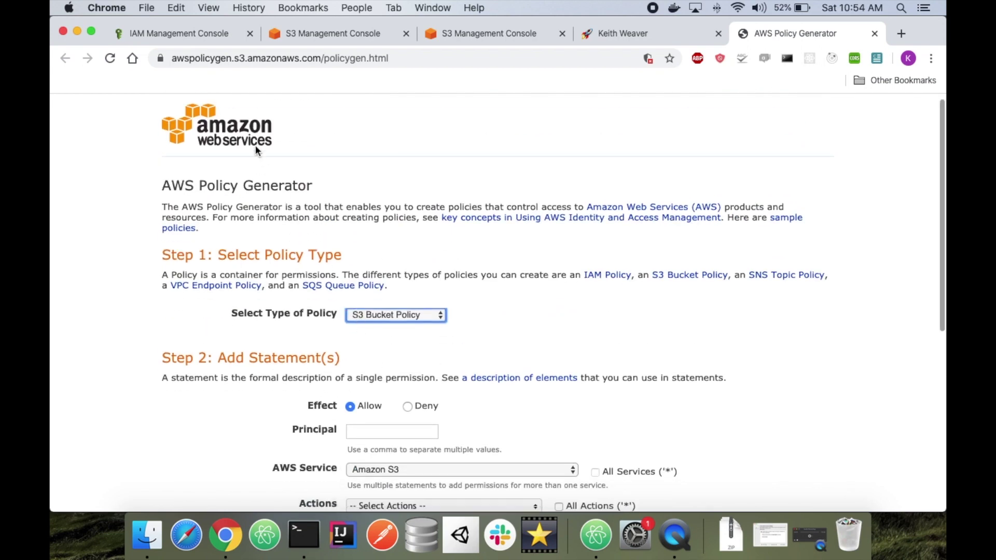
scroll(374, 376, "down", 3)
scroll(373, 375, "down", 8)
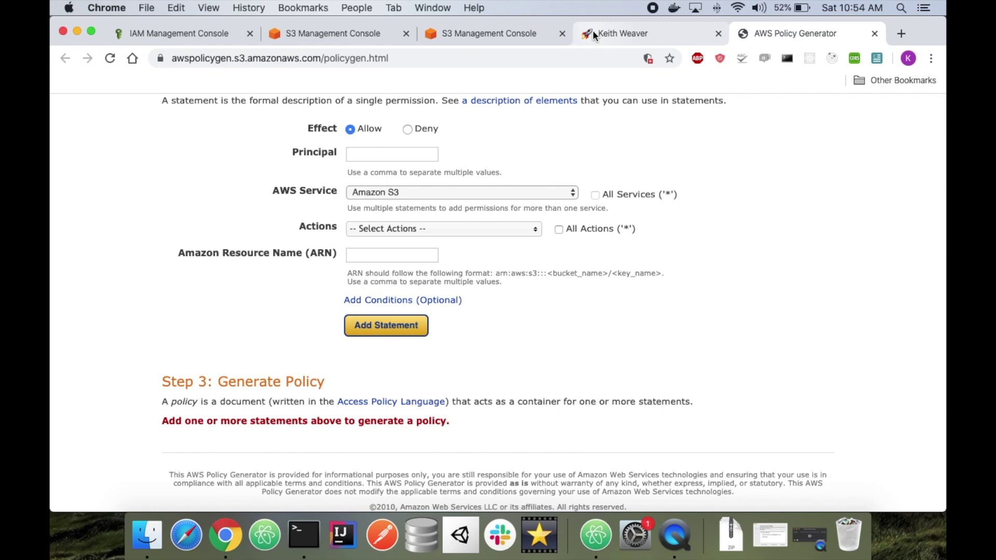
scroll(446, 191, "up", 10)
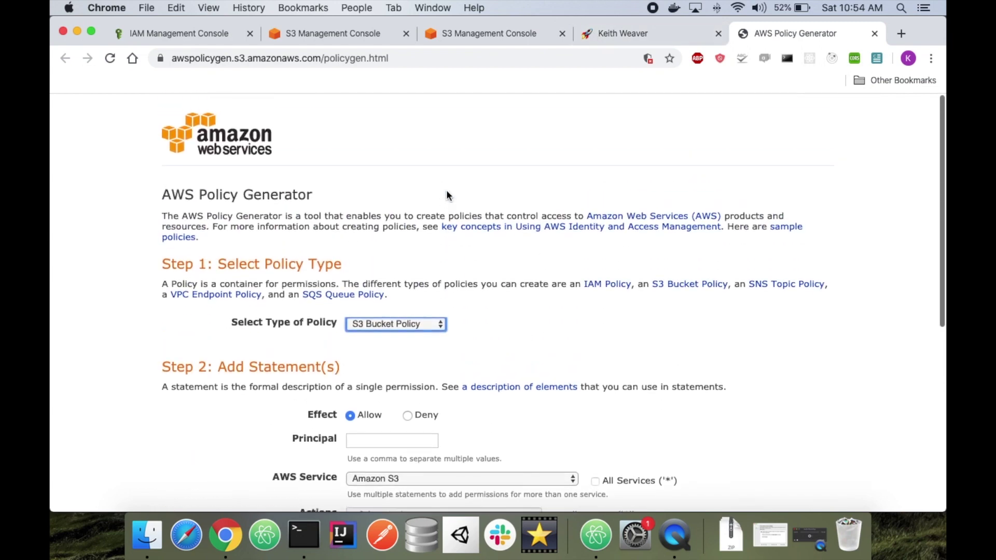
scroll(446, 196, "down", 8)
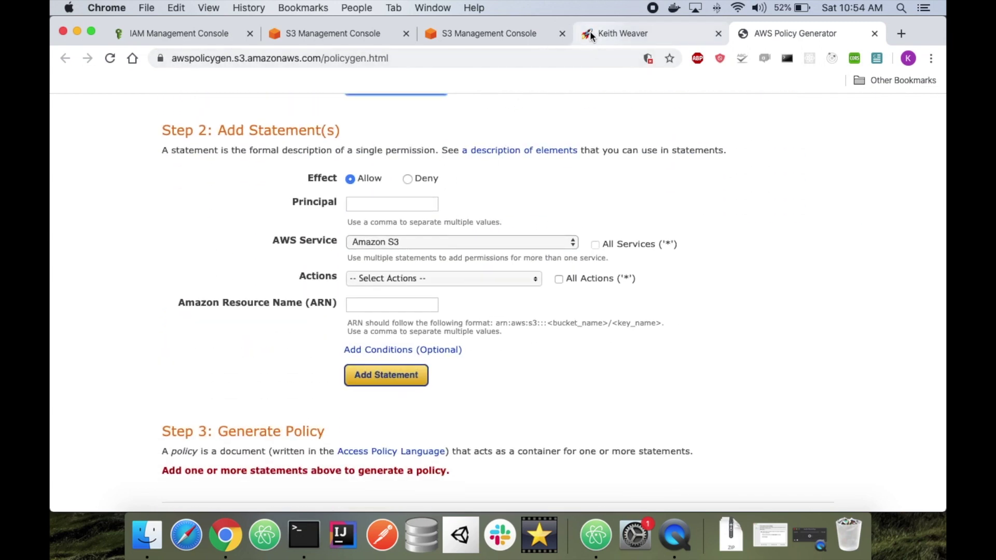
Step: Open the bucket policy editor of headphones-shop-com-us-west-1 and copy the bucket's ARN
left_click(609, 40)
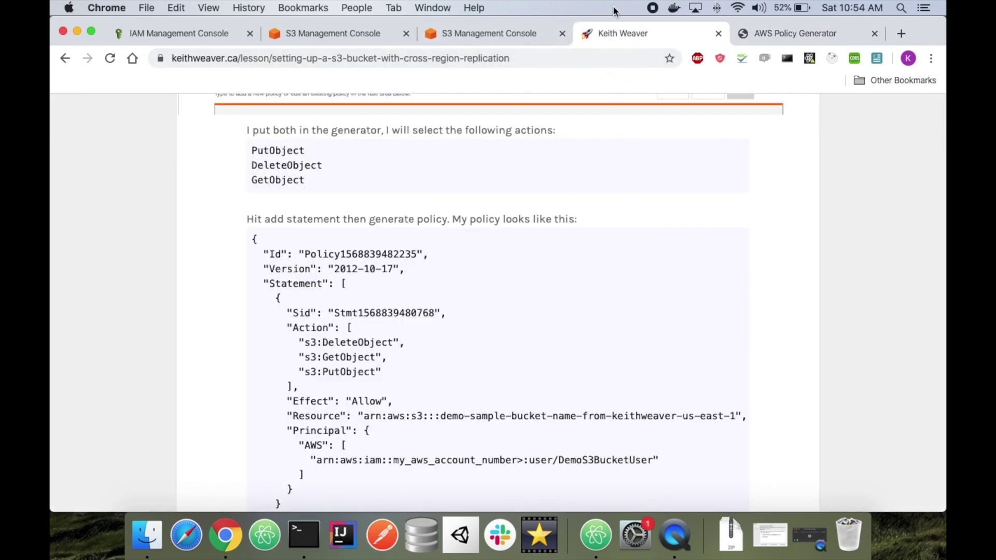
left_click(498, 37)
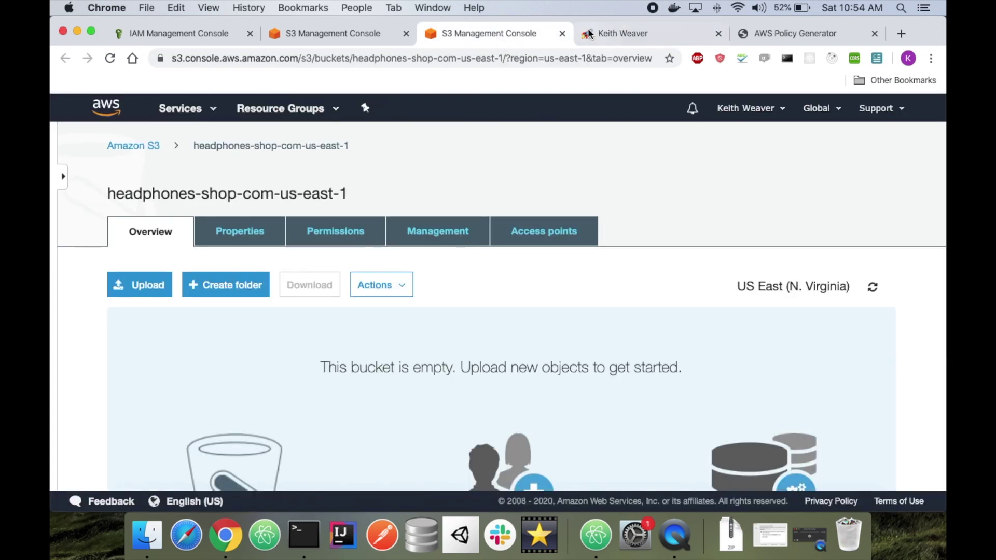
left_click(307, 39)
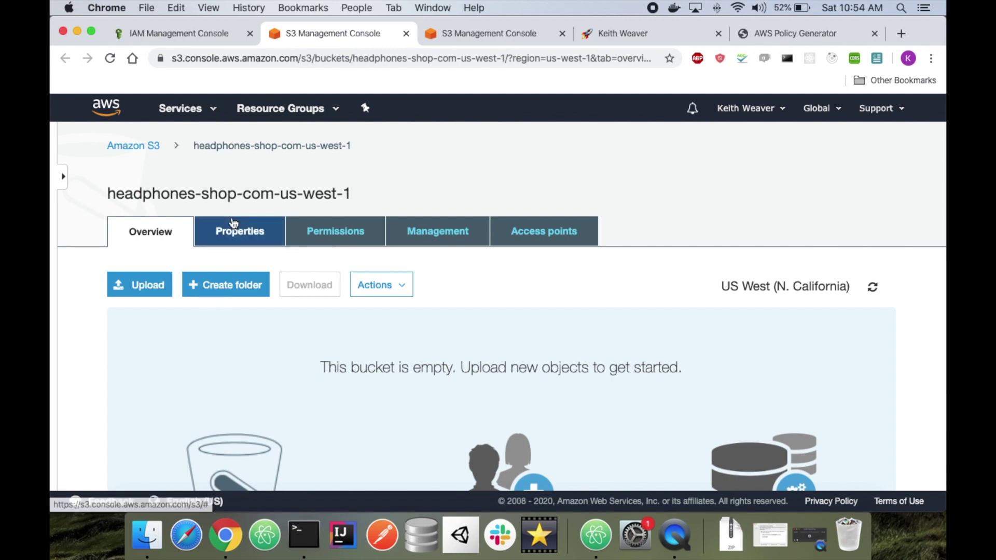
left_click(275, 240)
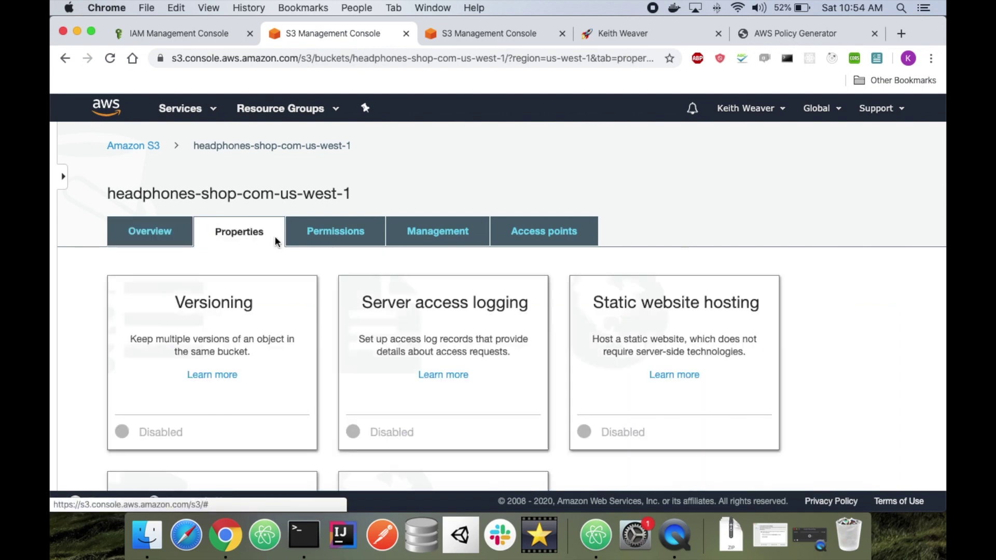
left_click(345, 228)
left_click(390, 284)
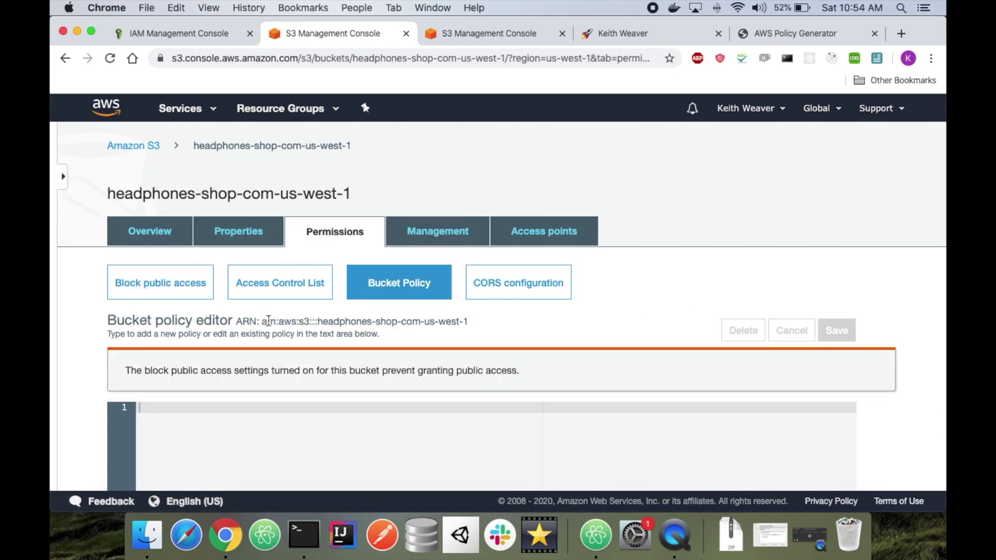
left_click_drag(264, 321, 477, 322)
key("super+c")
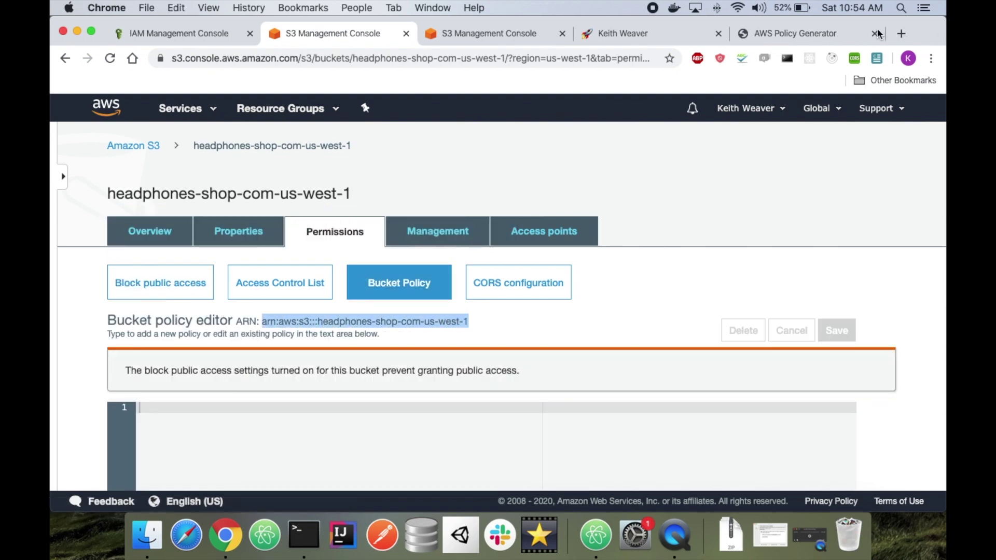
Step: Enter the bucket ARN arn:aws:s3:::headphones-shop-com-us-west-1 as the policy statement's Amazon Resource Name in the AWS Policy Generator
left_click(772, 26)
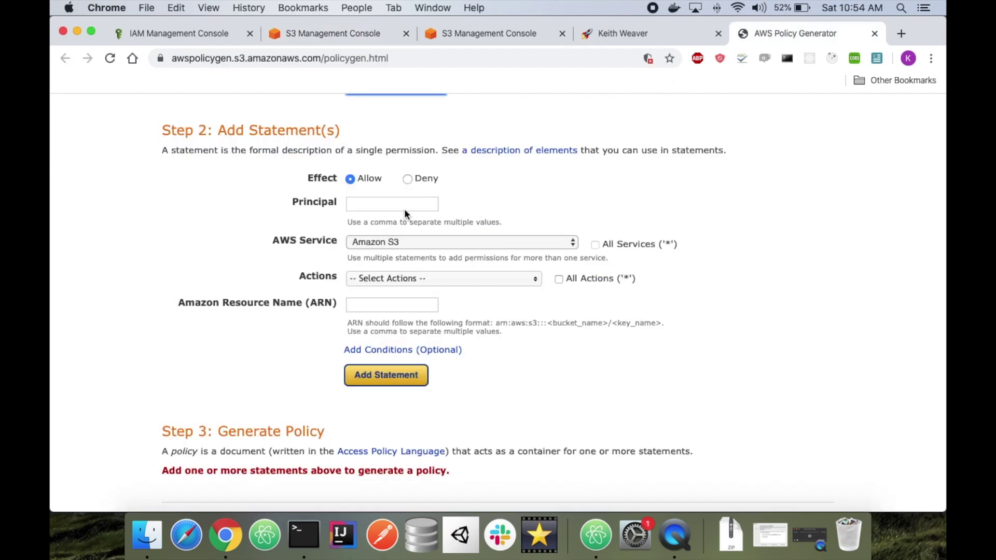
left_click(371, 306)
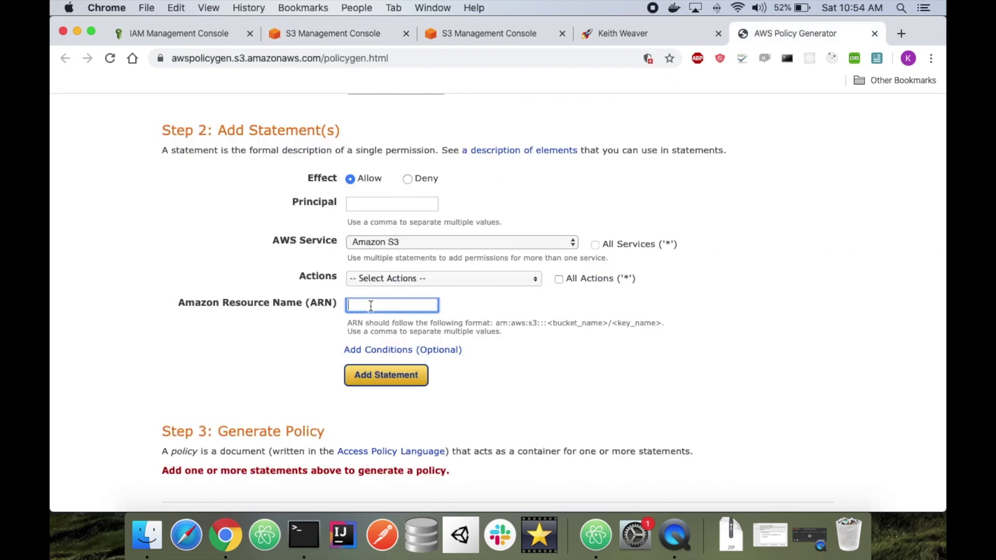
key("super+v")
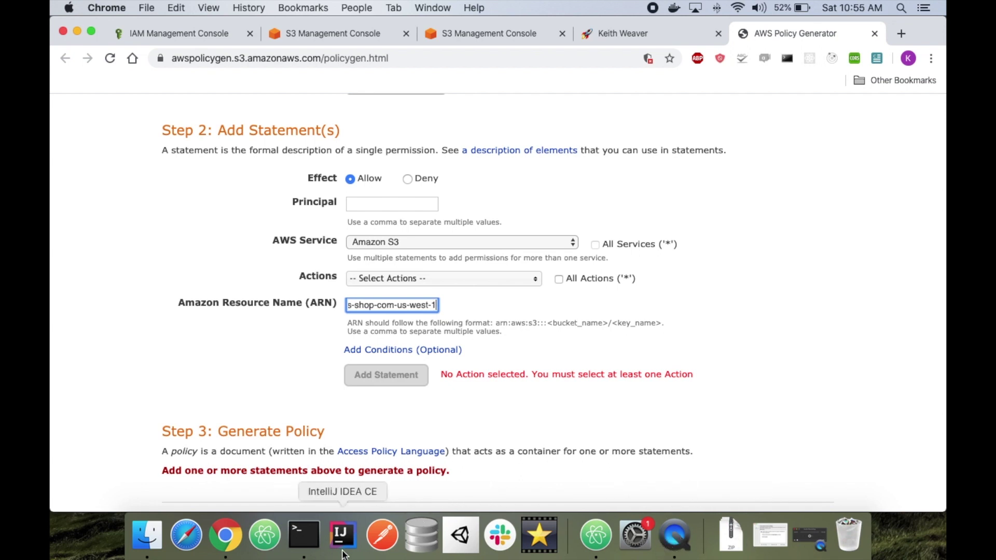
Step: Copy the IAM user's ARN from the Atom notes and enter it as the statement's principal in the AWS Policy Generator in Chrome
left_click(595, 537)
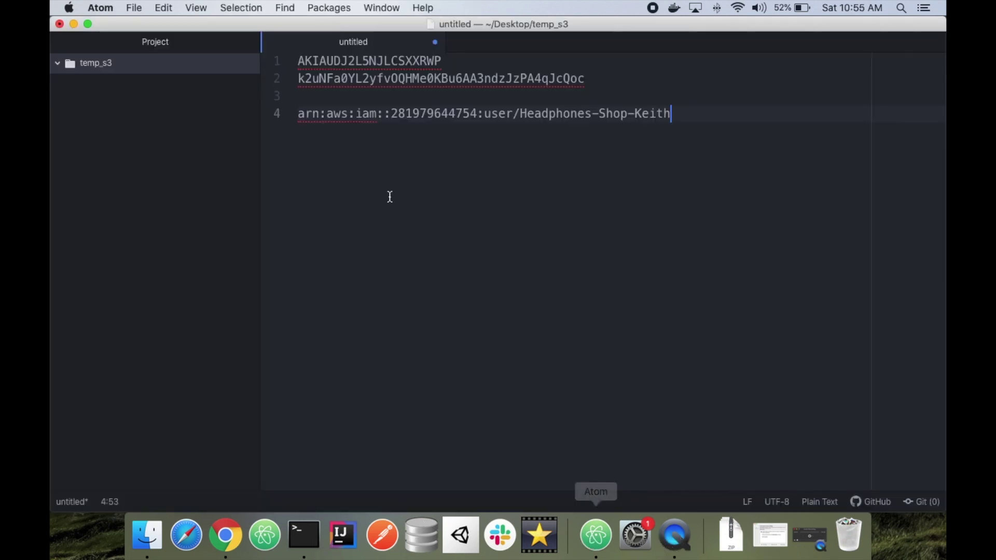
left_click(299, 113, "shift")
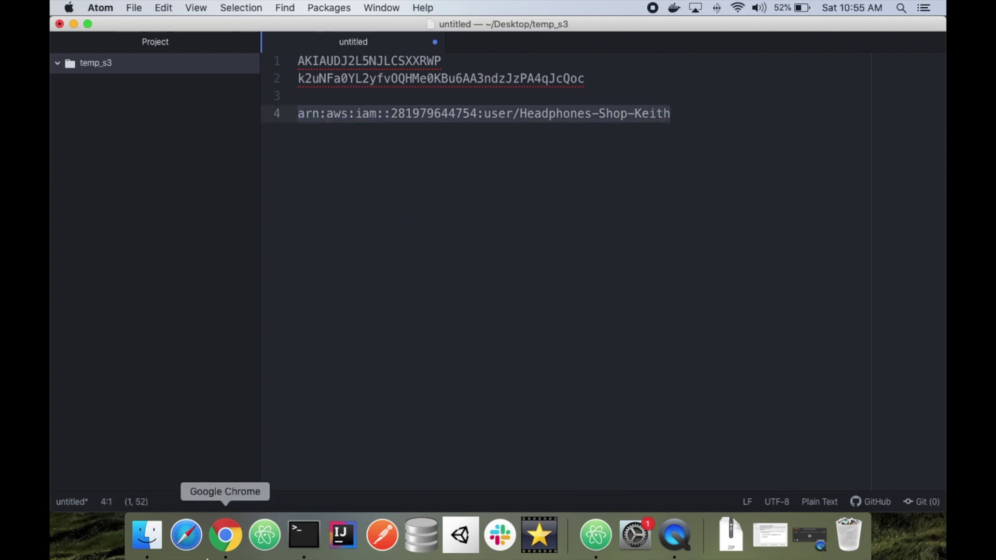
left_click(219, 551)
left_click(369, 205)
key("super+v")
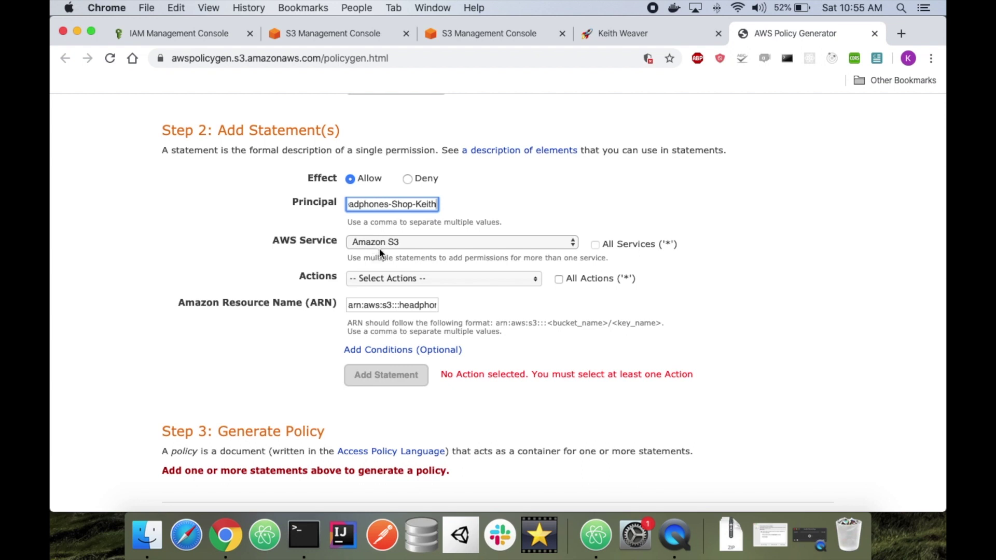
Step: Select PutObject as the allowed Amazon S3 action for the policy statement
left_click(521, 282)
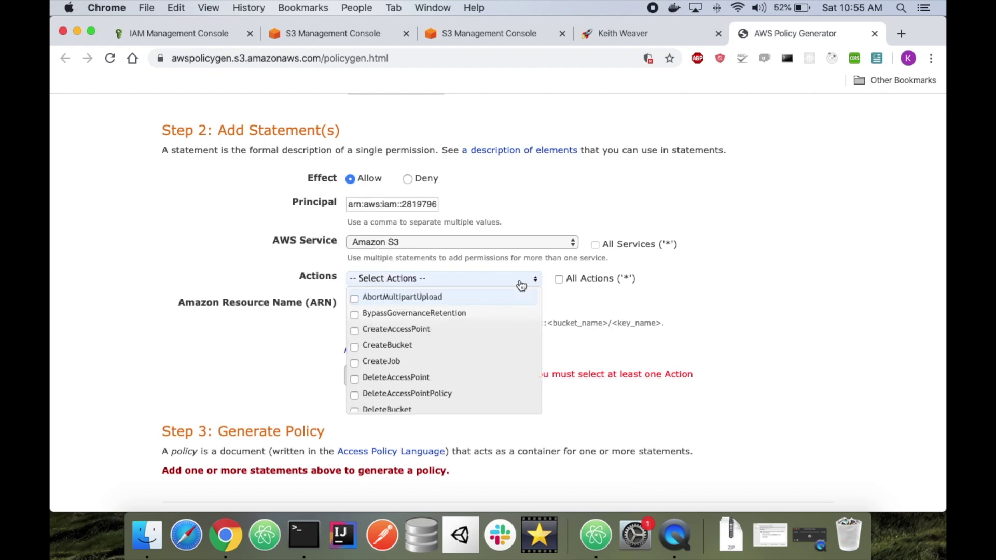
scroll(422, 383, "down", 10)
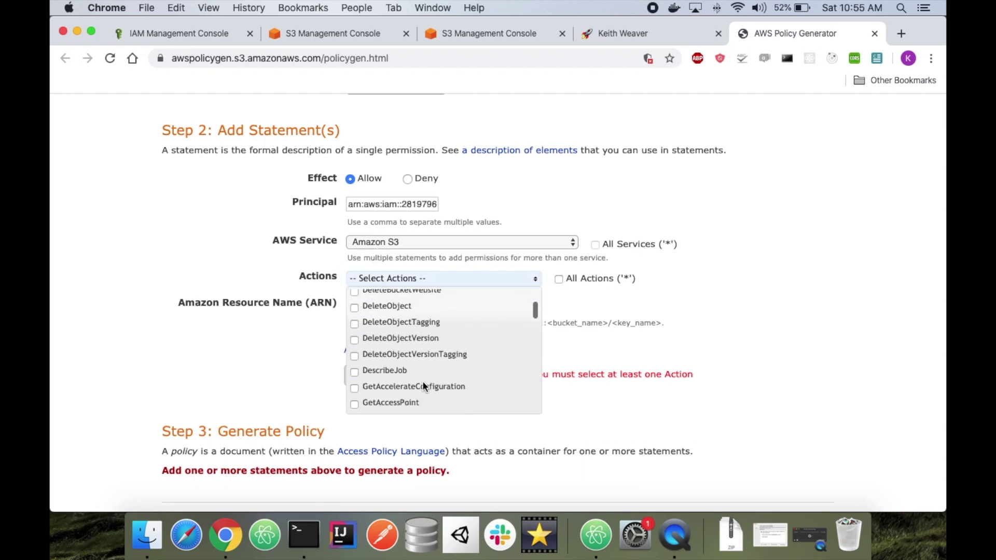
scroll(422, 384, "down", 10)
scroll(422, 386, "up", 3)
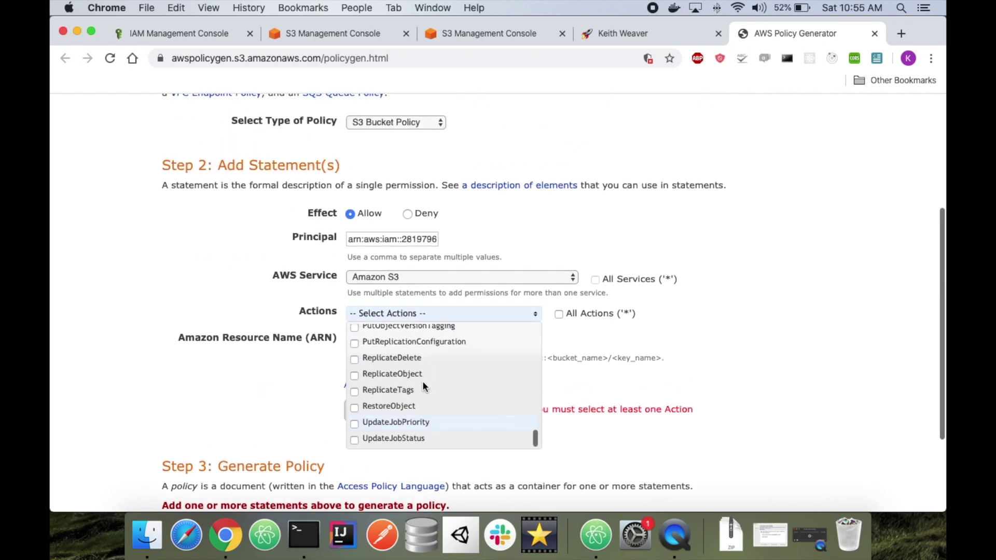
scroll(426, 395, "up", 4)
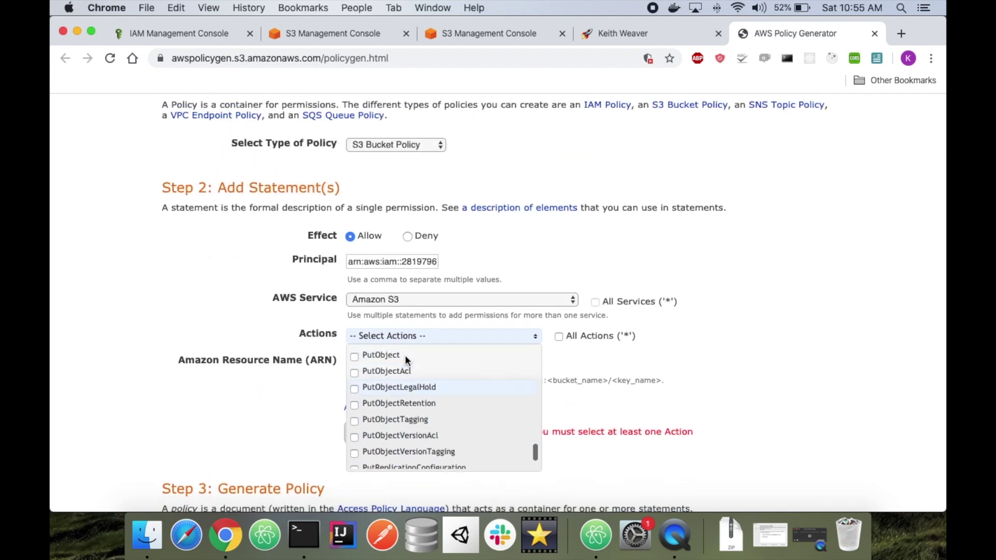
left_click(384, 357)
left_click(266, 308)
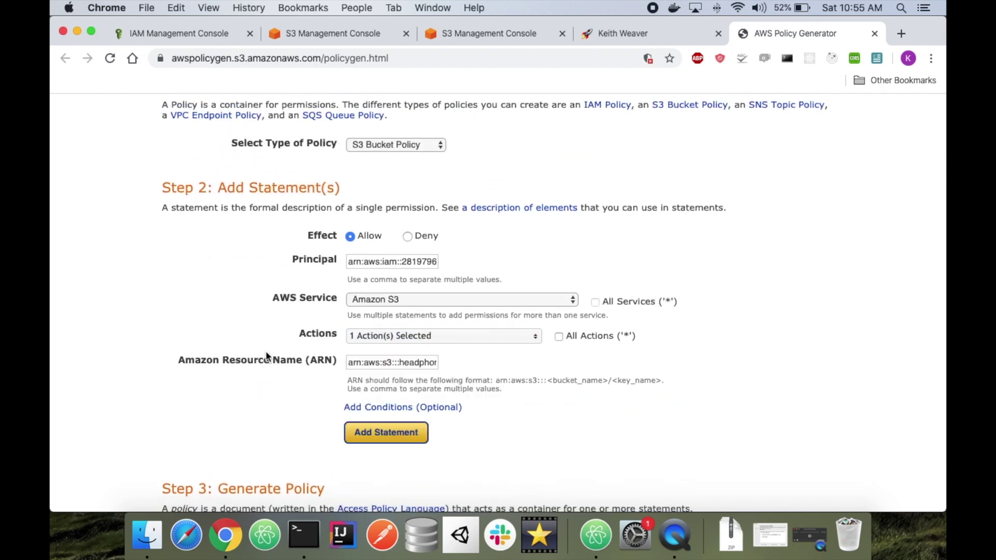
Step: Add the statement and generate the policy's JSON document
scroll(390, 381, "down", 3)
left_click(386, 351)
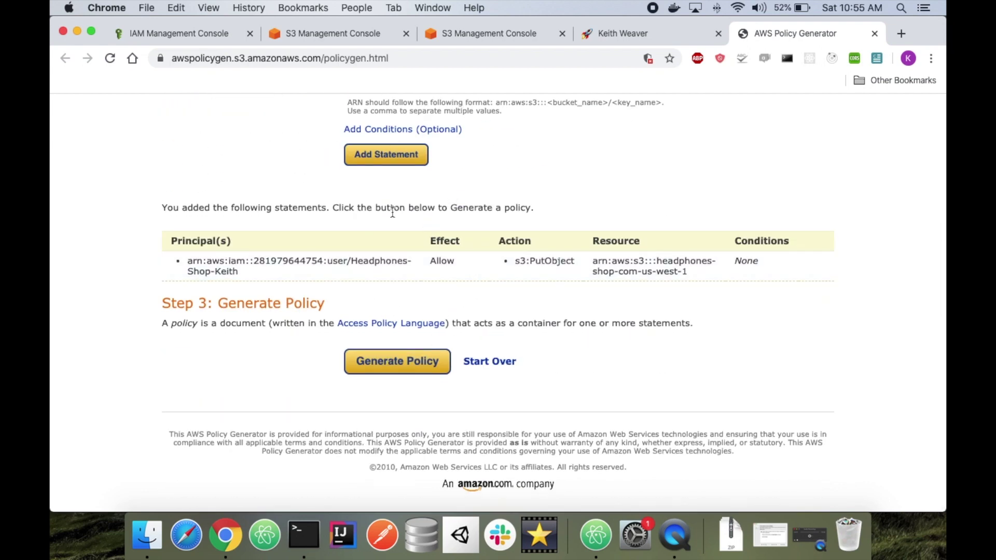
left_click(400, 363)
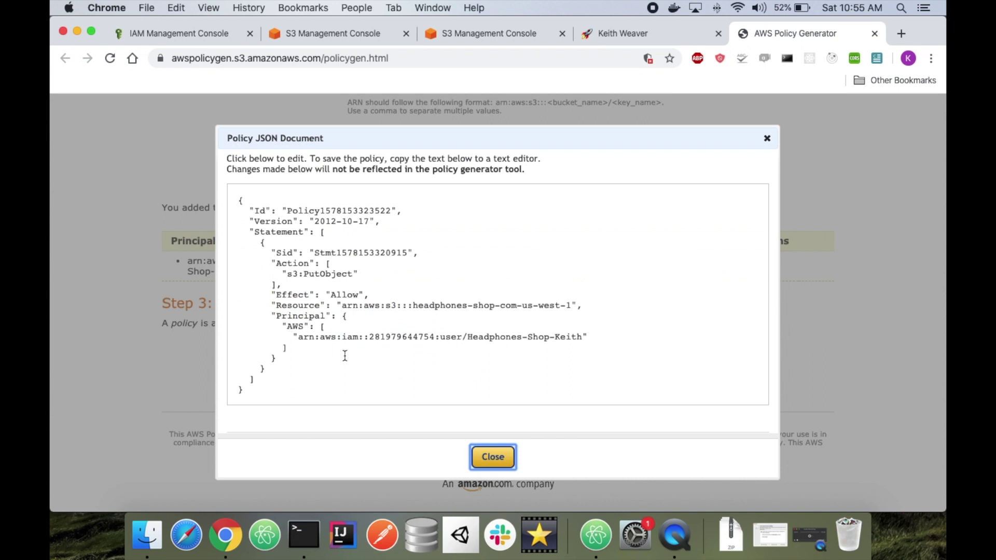
Step: Copy the entire generated policy JSON and paste it into the bucket policy editor of headphones-shop-com-us-west-1
left_click_drag(281, 286, 278, 286)
key("super+c")
left_click(314, 267)
left_click(612, 36)
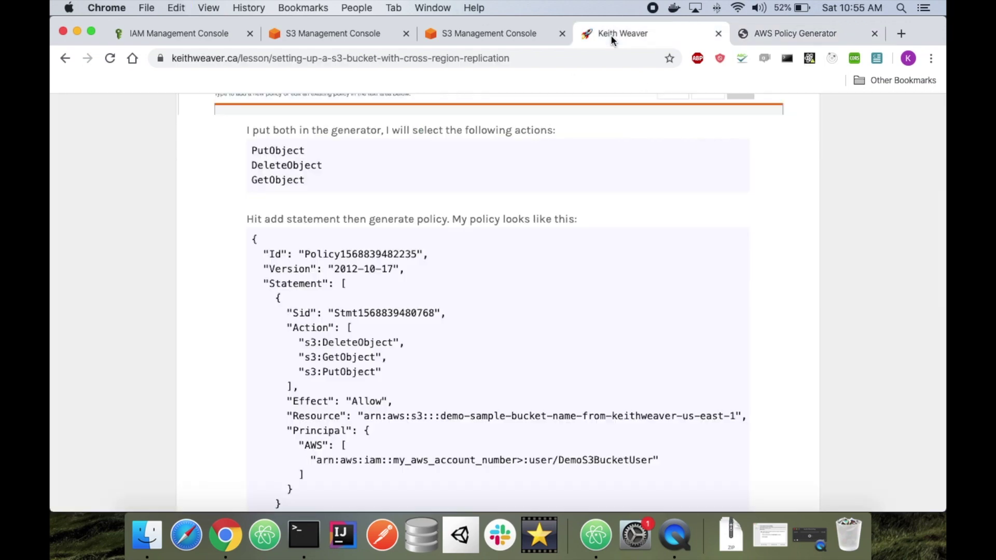
scroll(250, 236, "down", 5)
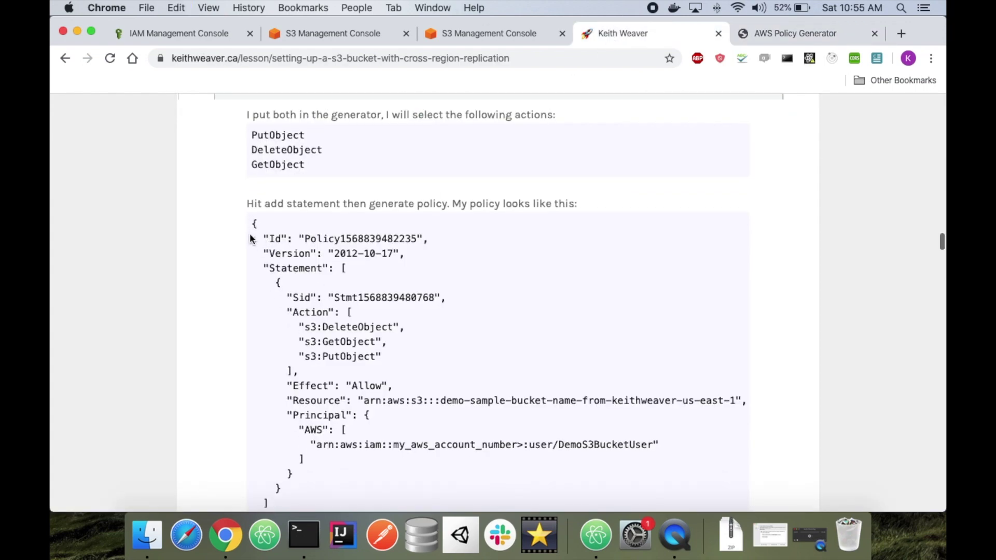
left_click(739, 35)
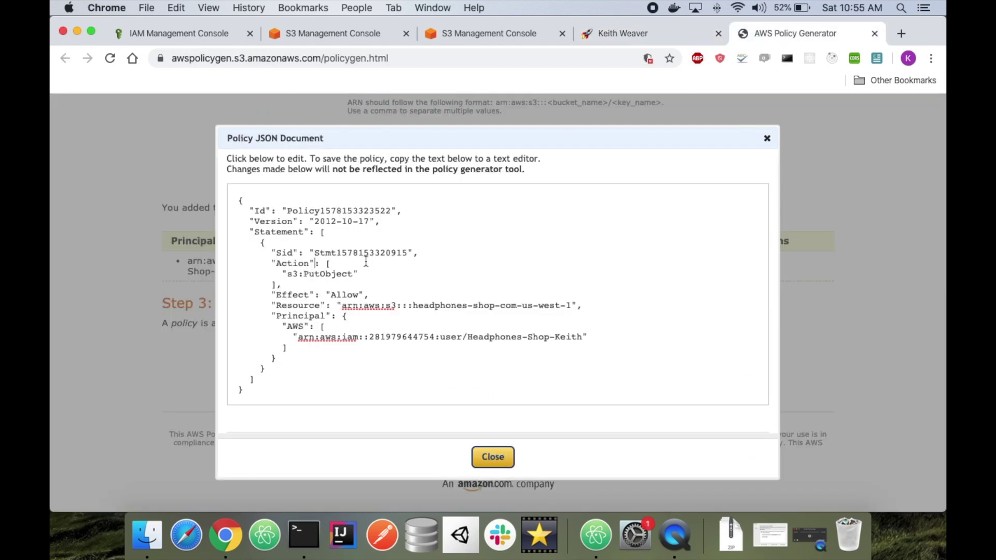
key("super+a")
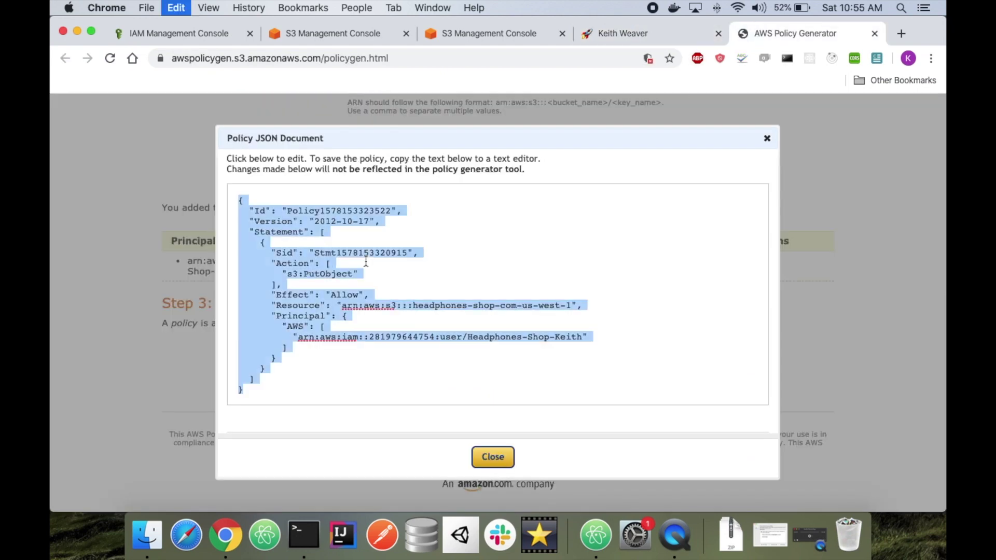
left_click(349, 38)
left_click(295, 433)
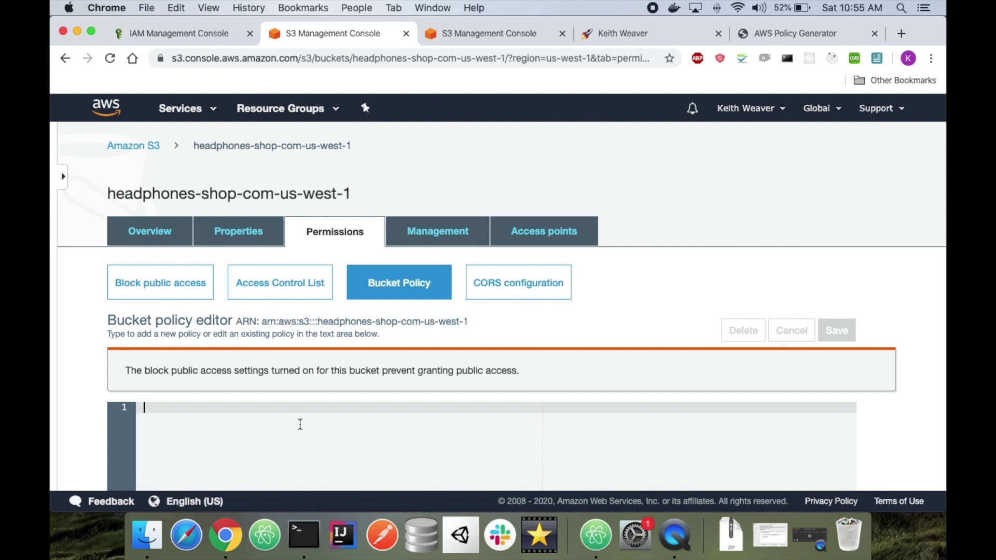
scroll(298, 422, "down", 4)
key("super+v")
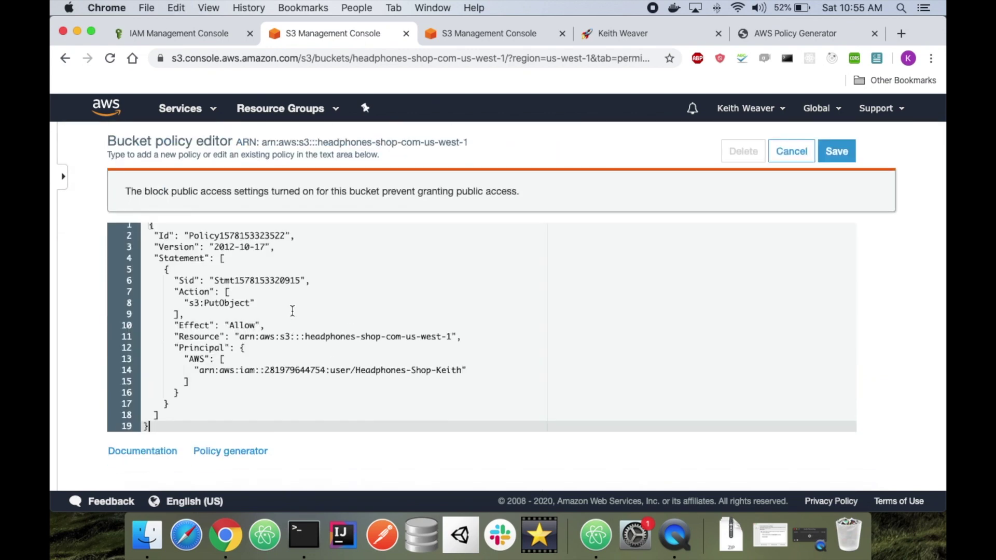
Step: Check the lesson's sample actions and add "s3:GetObject" and "s3:DeleteObject" after "s3:PutObject" in the bucket policy's Action list
left_click(767, 31)
left_click(670, 33)
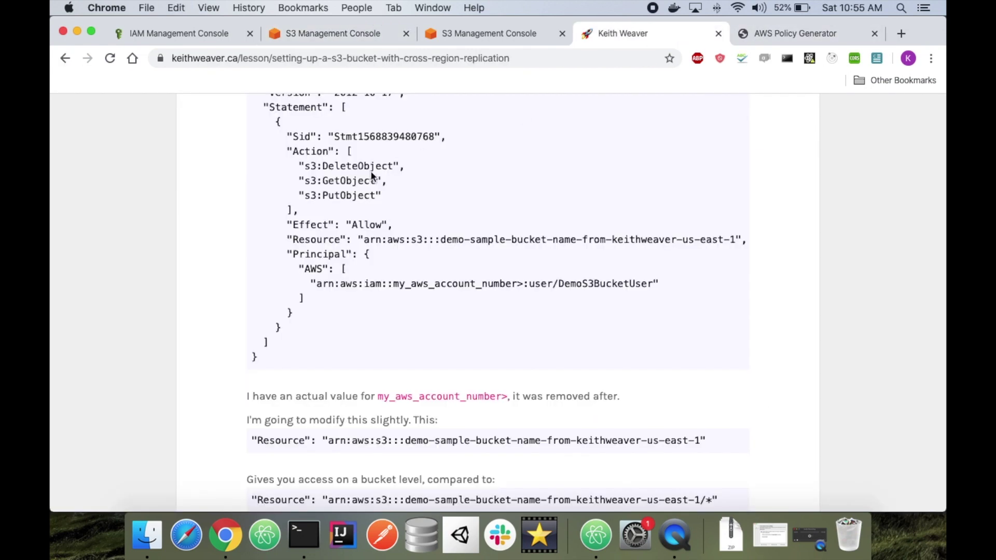
double_click(332, 181)
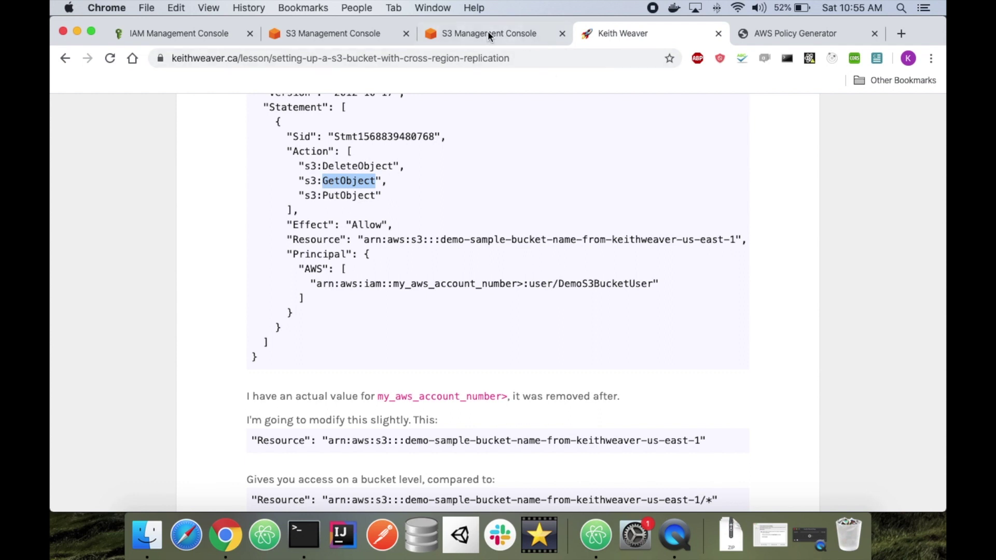
left_click(334, 34)
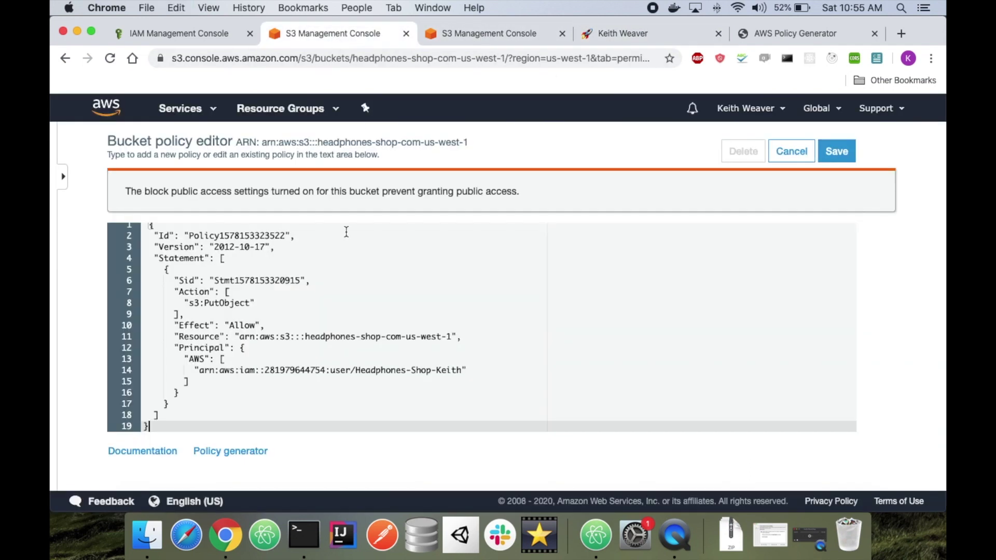
left_click(256, 303)
type(",")
key("Return")
type("\"s3:'")
key("BackSpace")
type("GetObject\",")
key("Return")
type("\"s3:DeleteObject\"")
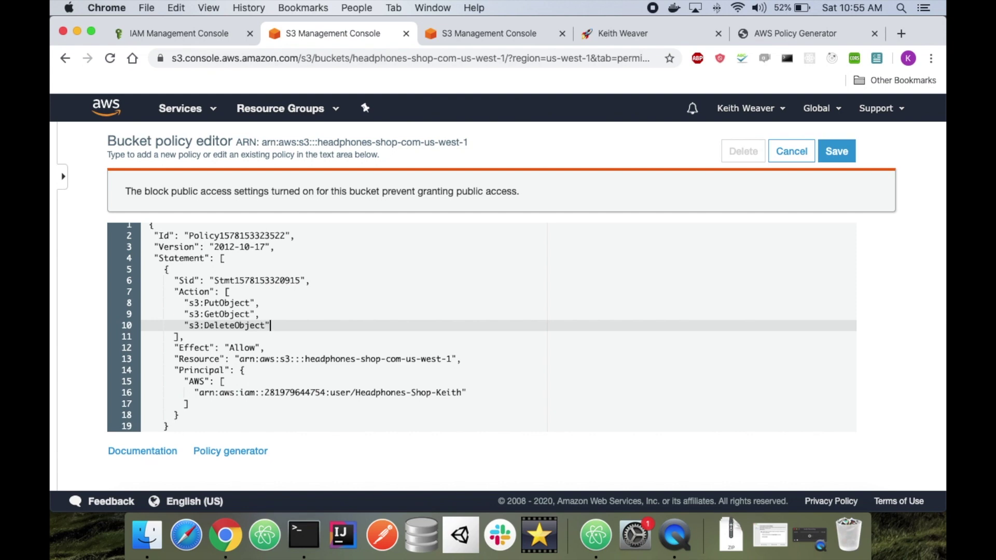
Step: Try to save the bucket policy and compare its actions with the lesson's sample policy
scroll(316, 342, "down", 1)
scroll(330, 316, "up", 1)
left_click(838, 150)
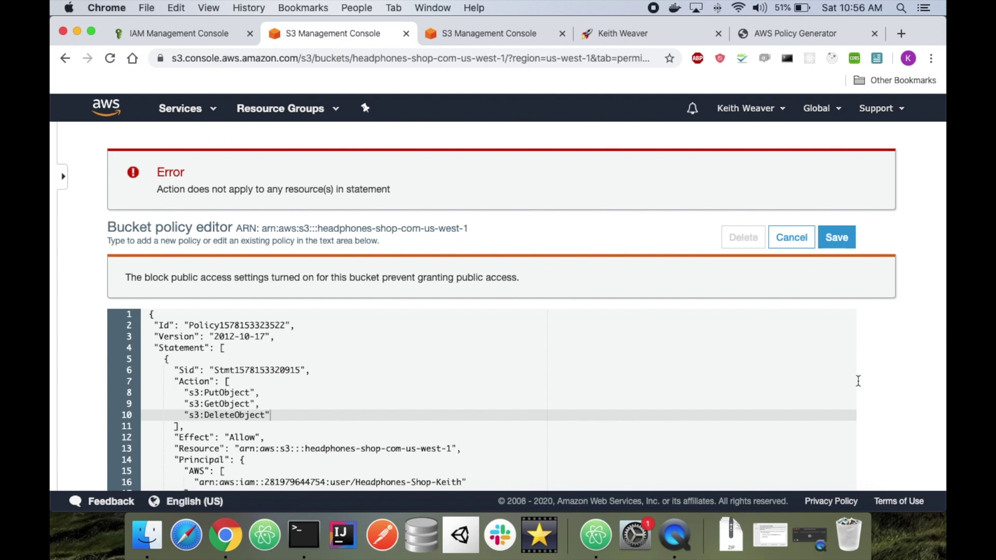
scroll(859, 388, "down", 2)
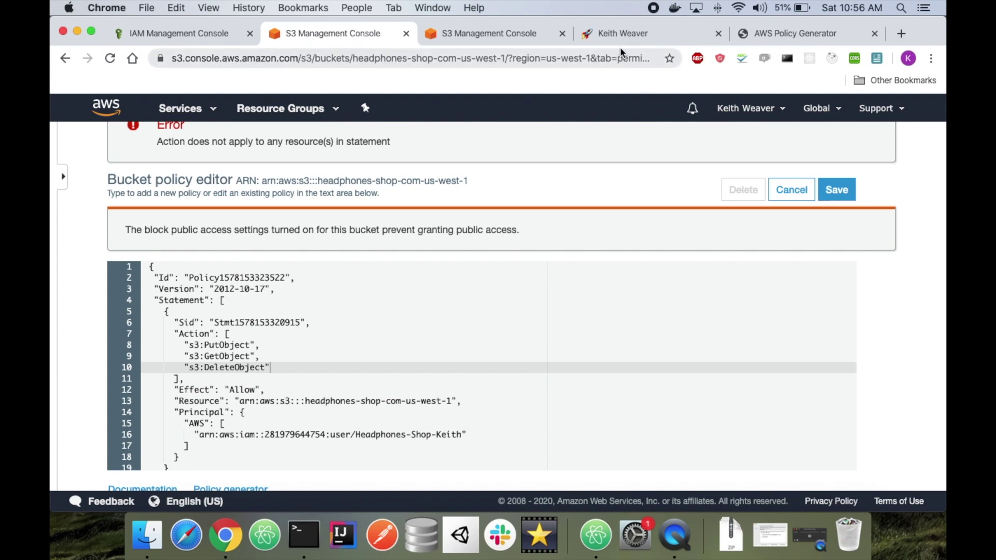
left_click(609, 34)
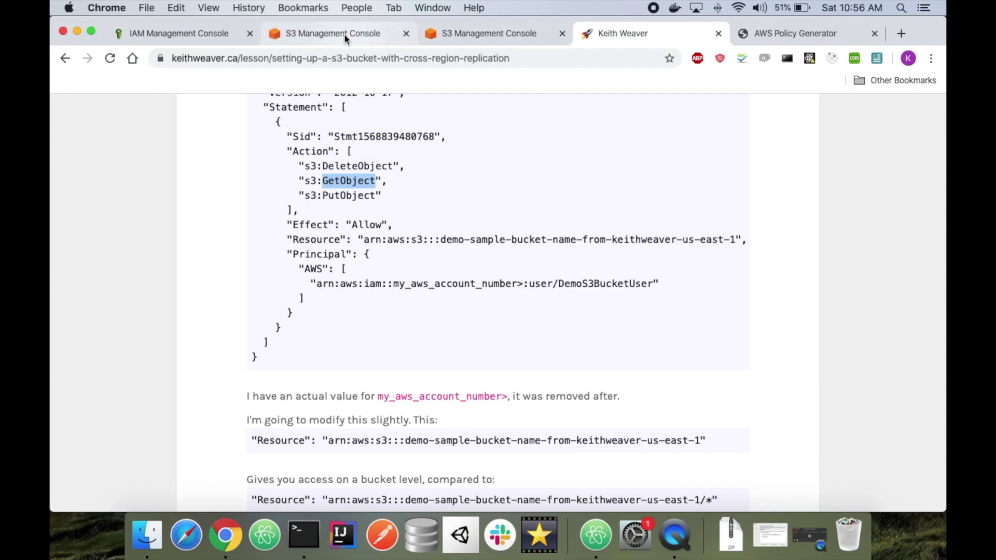
left_click(278, 36)
scroll(461, 363, "down", 1)
scroll(461, 363, "up", 1)
scroll(461, 362, "down", 1)
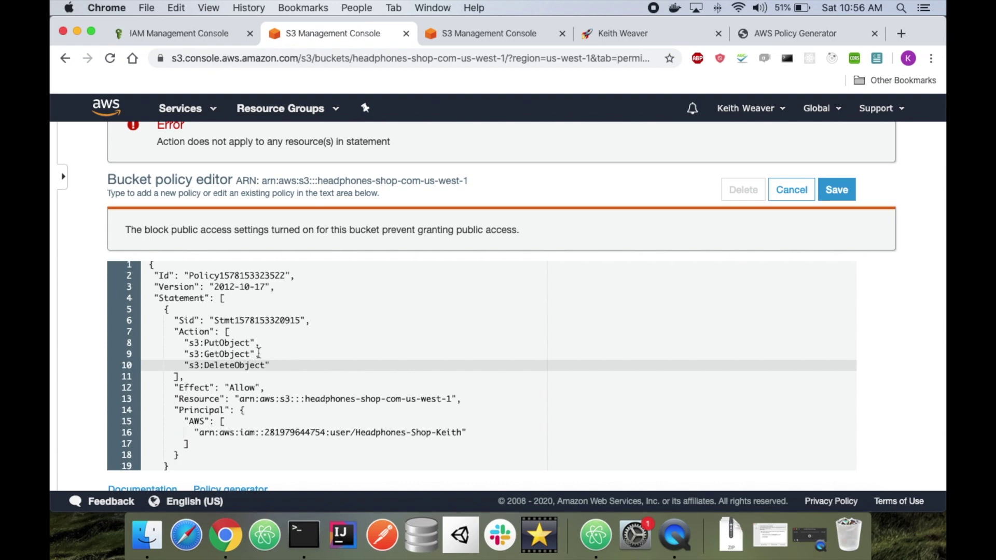
Step: Replace the bucket policy's Action block with the lesson's DeleteObject, GetObject and PutObject block and try to save it
left_click(487, 34)
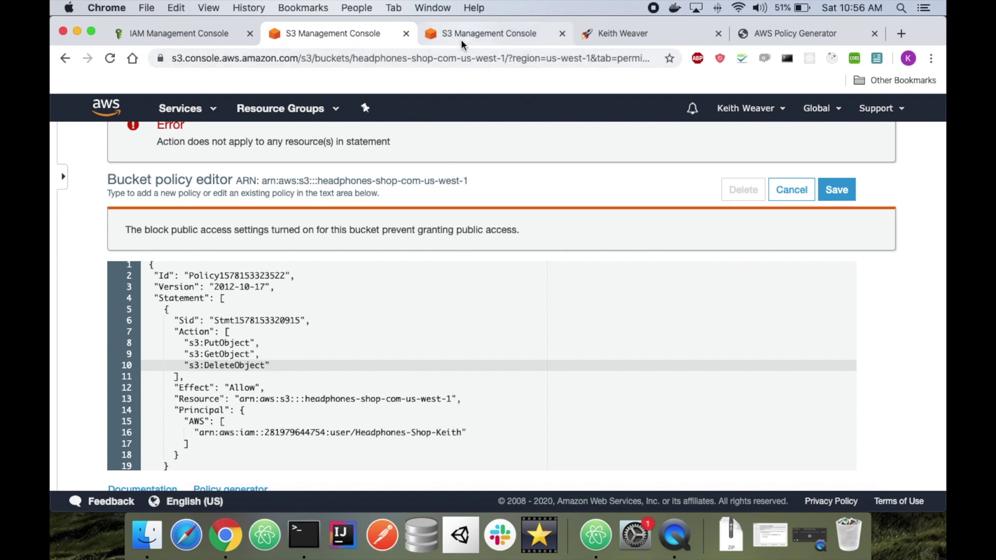
left_click(620, 34)
left_click_drag(289, 224, 306, 210)
key("super+c")
left_click(279, 151)
left_click(278, 34)
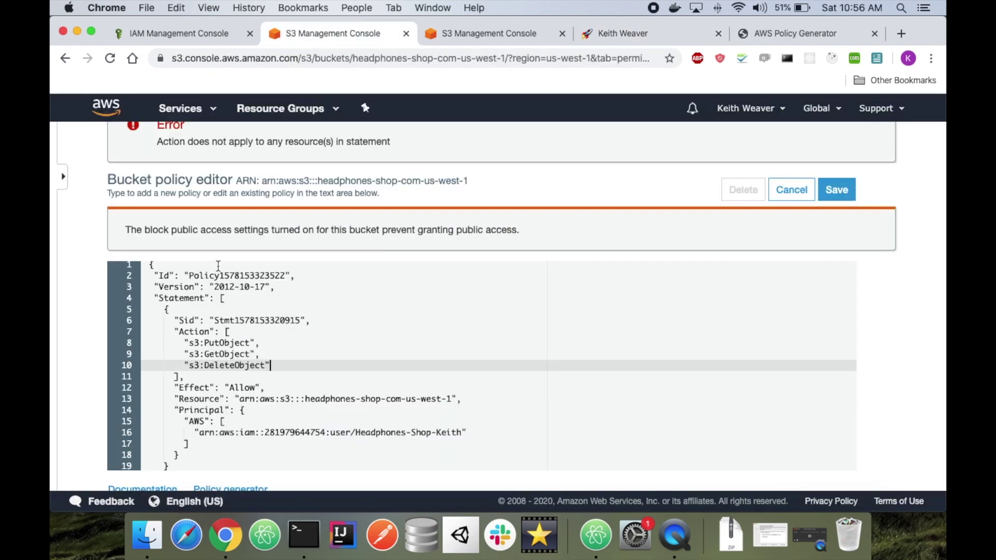
left_click_drag(174, 331, 195, 373)
key("super+v")
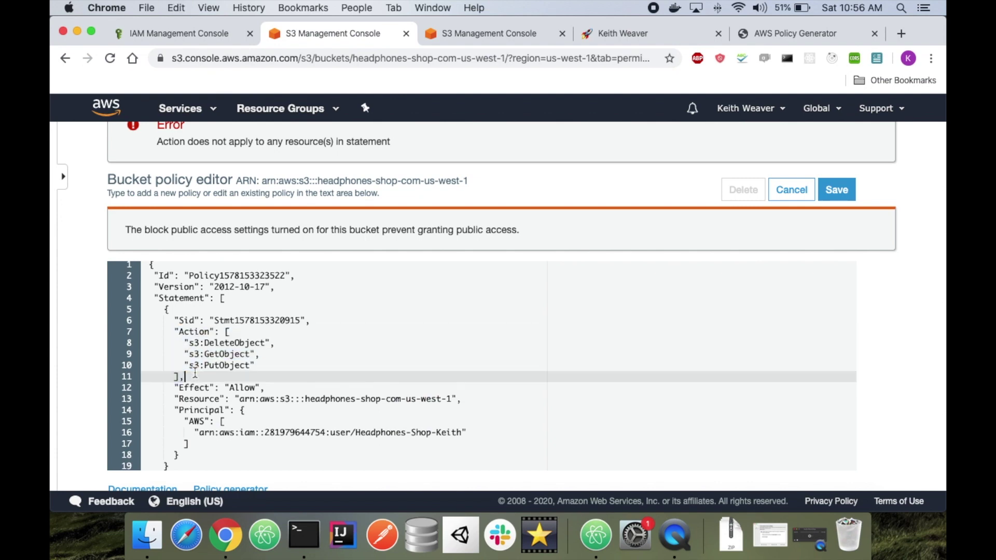
left_click(830, 189)
Step: Turn the policy's Resource value into an array containing "arn:aws:s3:::headphones-shop-com-us-west-1"
scroll(667, 328, "down", 1)
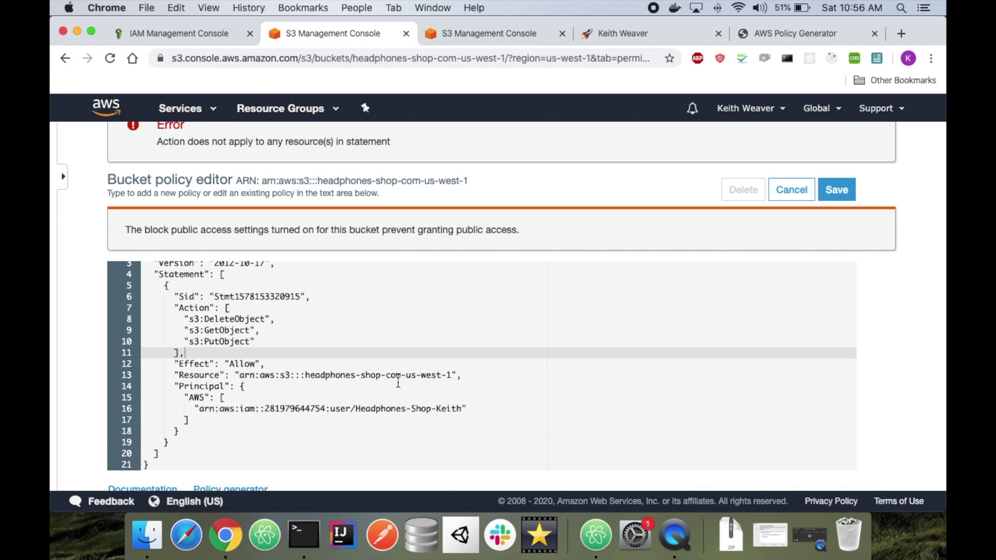
left_click(449, 372)
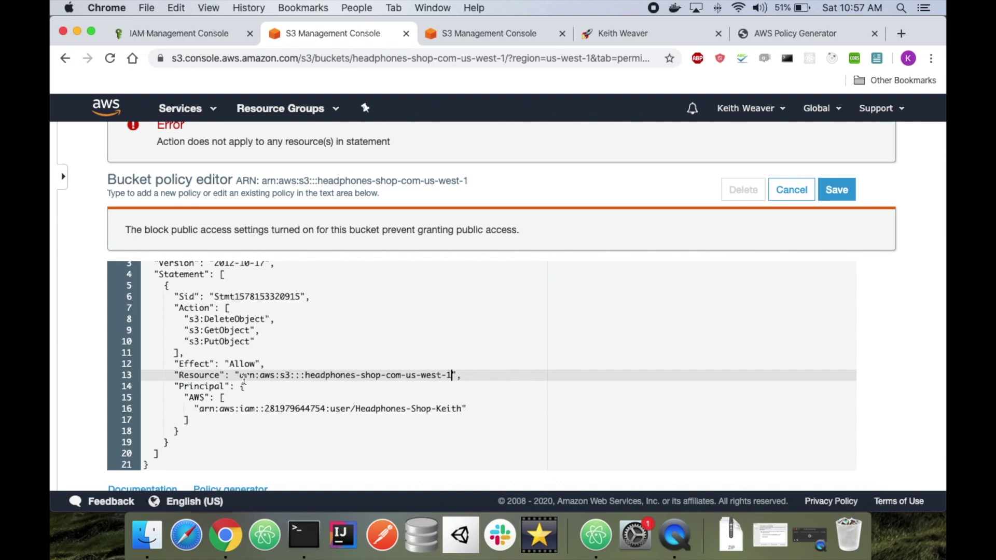
left_click_drag(231, 363, 463, 376)
key("super+c")
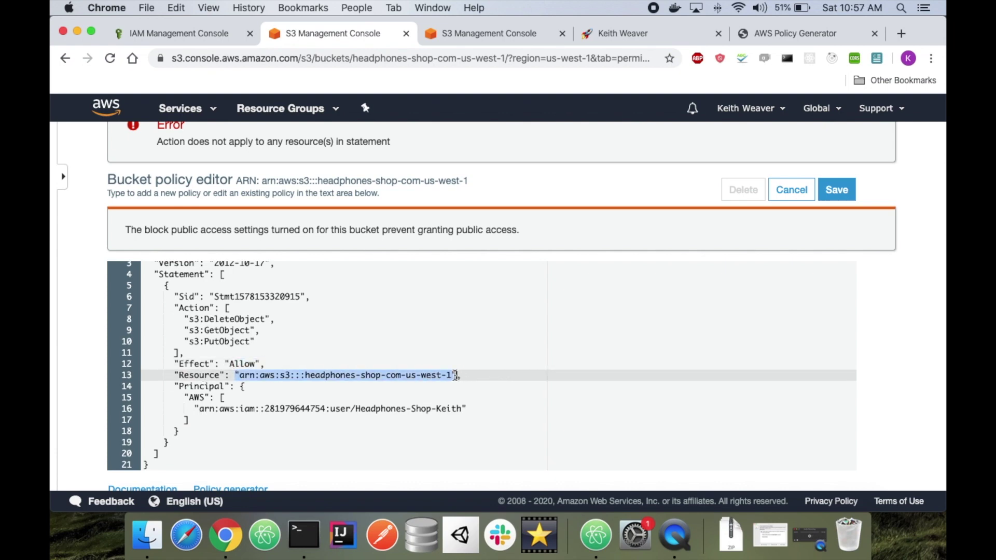
key("BackSpace")
type("[")
key("Return")
type("],")
key("Left")
key("Return")
key("Up")
key("Tab")
type("\"")
key("super+v")
key("super+z")
key("super+v")
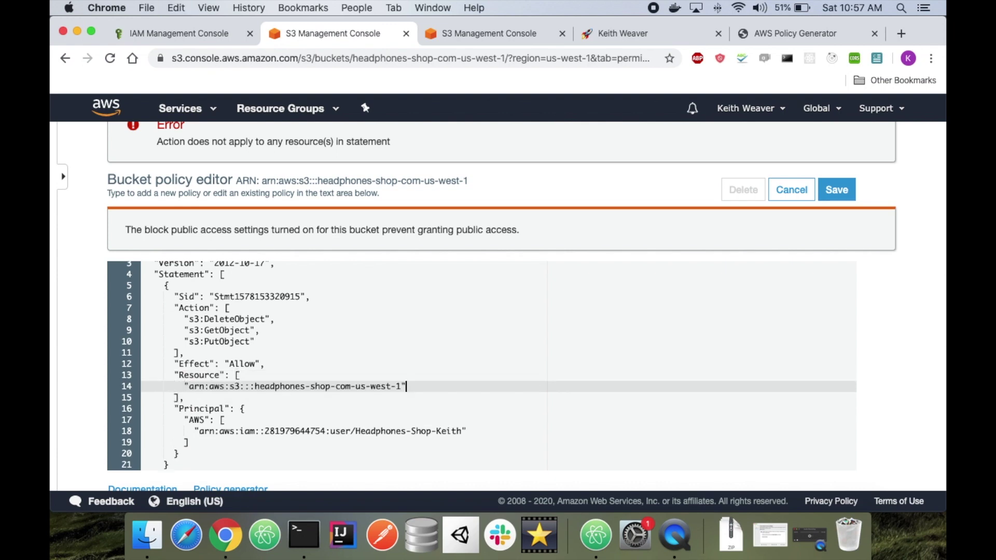
Step: Add "arn:aws:s3:::headphones-shop-com-us-west-1/*" as a second entry in the Resource array
type(",")
key("Return")
type("\"")
type("\"arn:aws:s3:::headphones-shop-com-us-west-1\"")
key("super+z")
key("BackSpace")
type("\"arn:aws:s3:::headphones-shop-com-us-west-1\"")
key("Left")
type("/*")
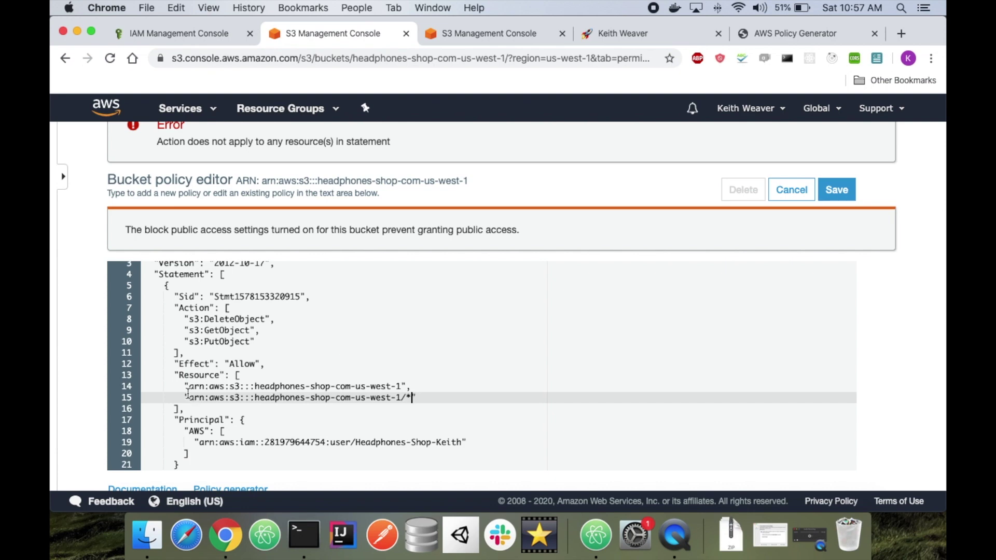
Step: Insert mypartner/ before the wildcard in the second resource ARN and delete the bucket-level ARN entry above it
left_click(406, 397)
type("mypartner/")
left_click_drag(185, 397, 185, 386)
key("BackSpace")
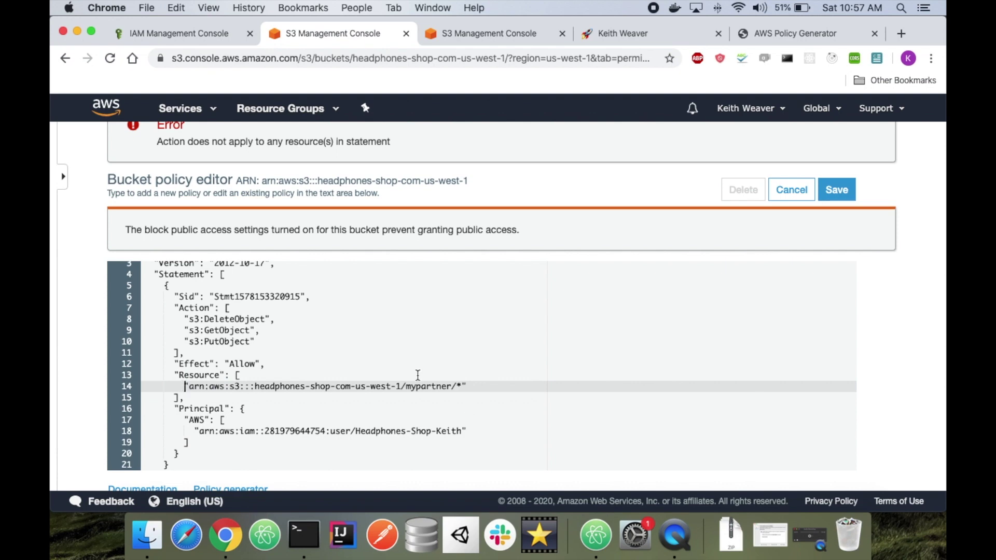
Step: Remove mypartner/ from the remaining resource so it reads "arn:aws:s3:::headphones-shop-com-us-west-1/*", and save the bucket policy
double_click(427, 385)
key("BackSpace")
key("BackSpace")
left_click(841, 192)
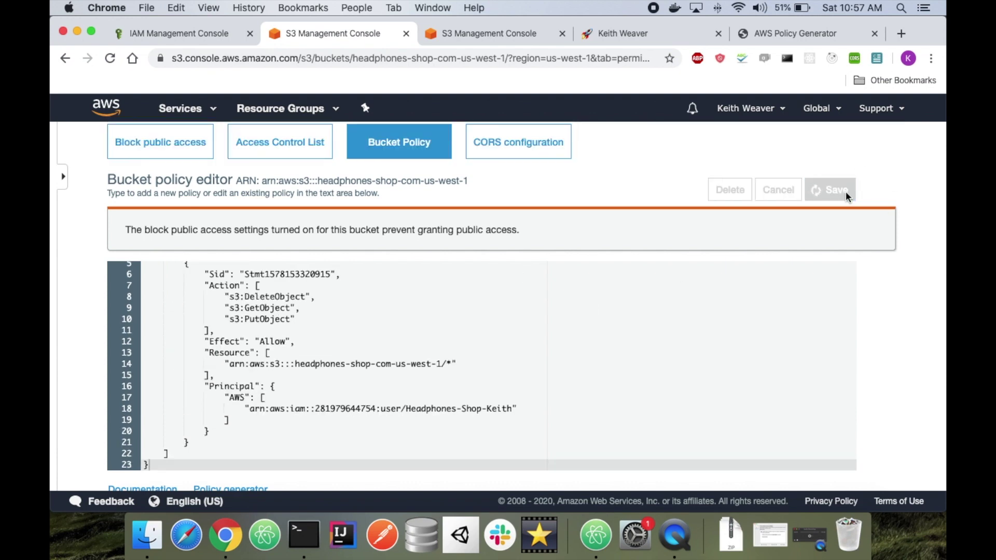
scroll(911, 389, "down", 3)
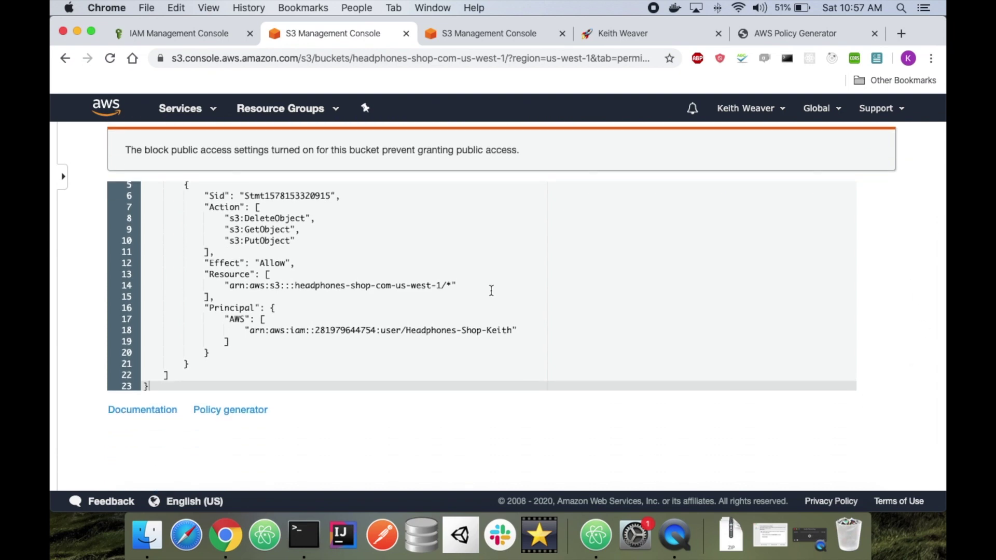
Step: Copy the complete bucket policy from headphones-shop-com-us-west-1 into the empty bucket policy of headphones-shop-com-us-east-1
scroll(491, 290, "up", 2)
left_click(490, 291)
key("super+a")
key("super+c")
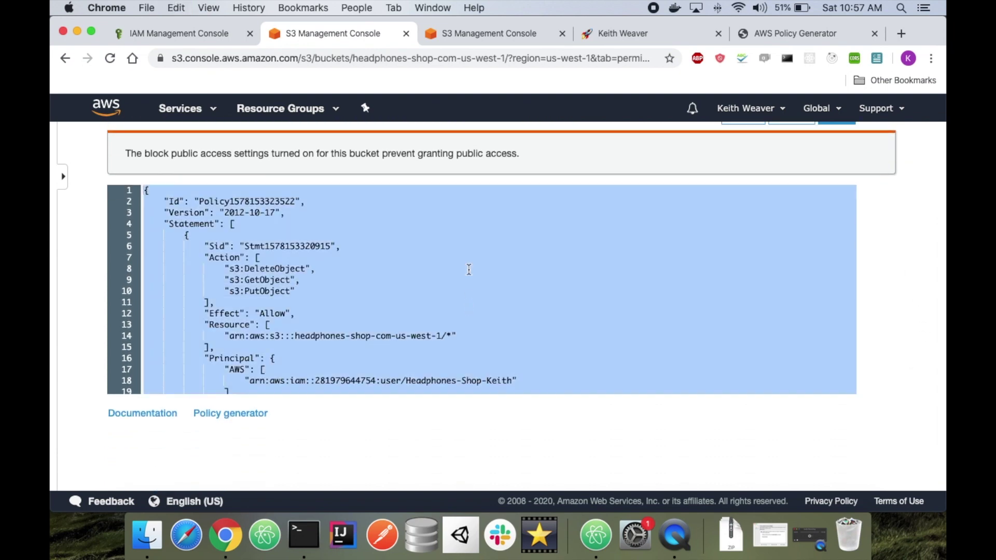
scroll(469, 269, "up", 3)
left_click(489, 33)
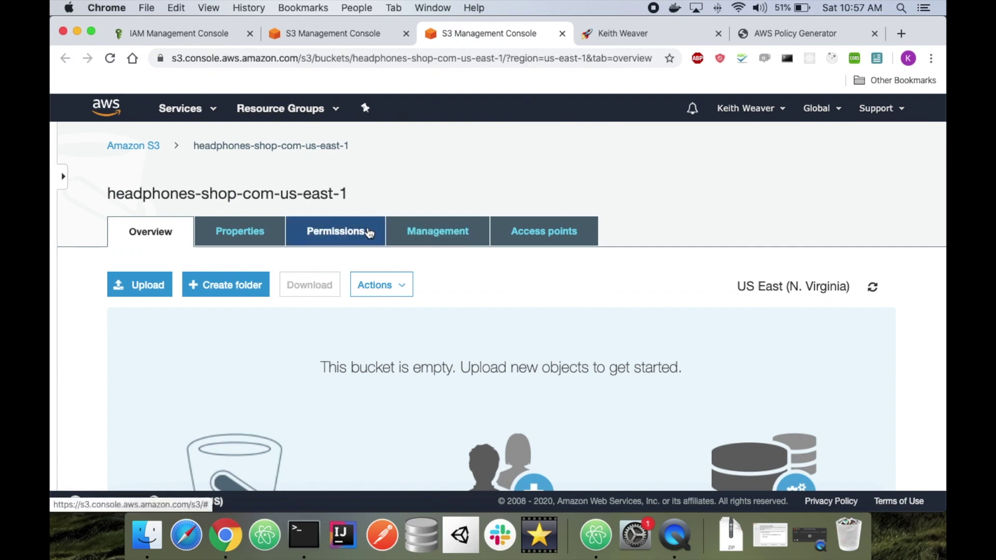
left_click(370, 233)
left_click(397, 283)
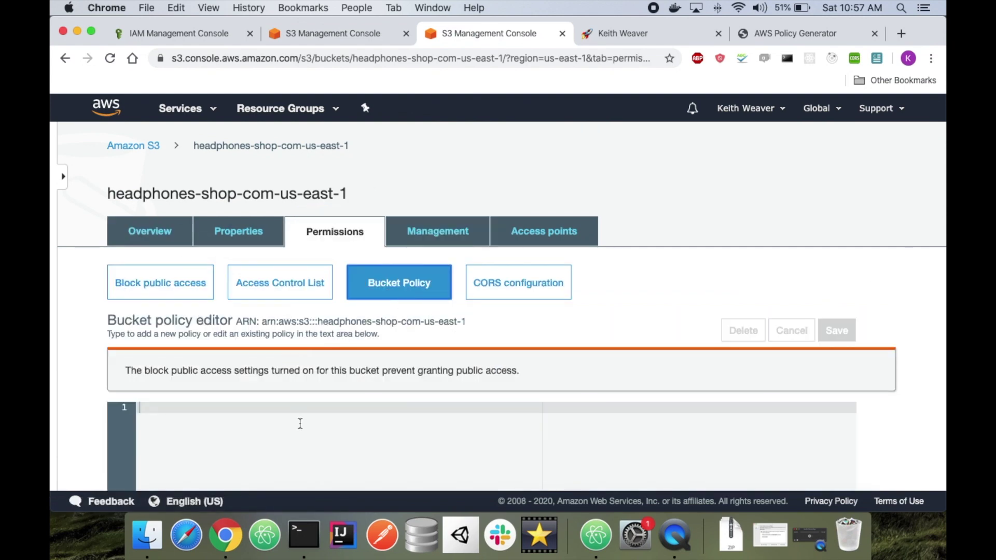
key("super+v")
Step: Change the policy's resource to "arn:aws:s3:::headphones-shop-com-us-east-1/*" and save the bucket policy
scroll(311, 363, "down", 5)
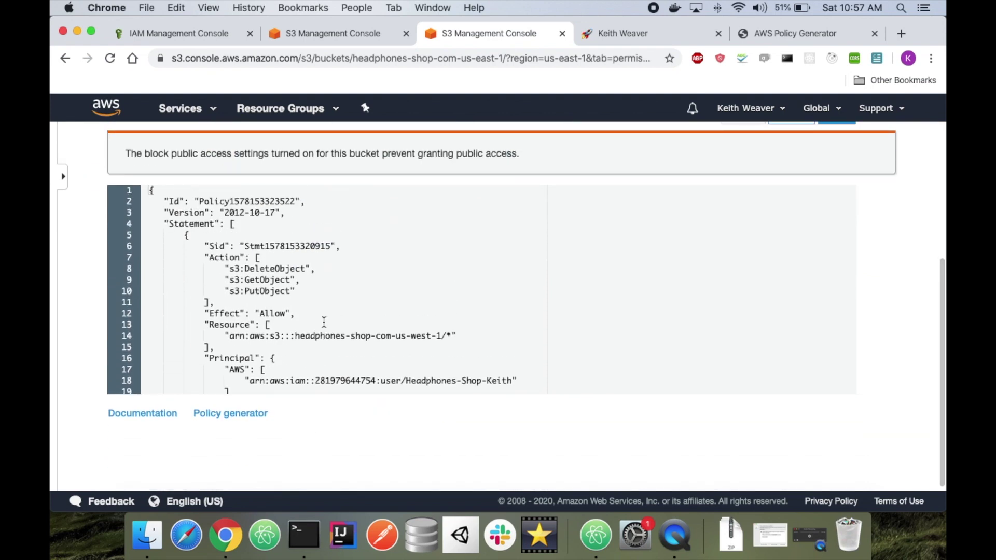
scroll(324, 322, "up", 4)
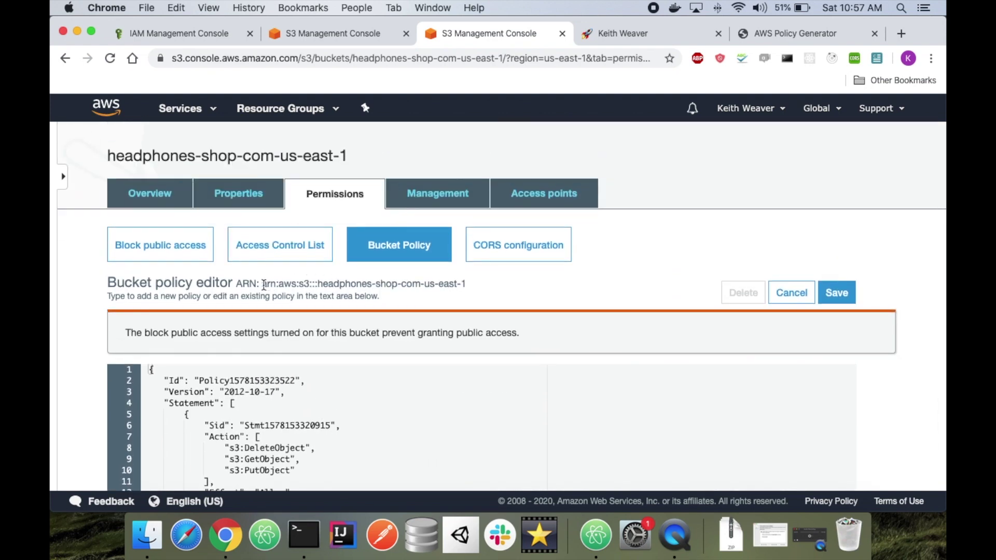
left_click_drag(264, 284, 456, 286)
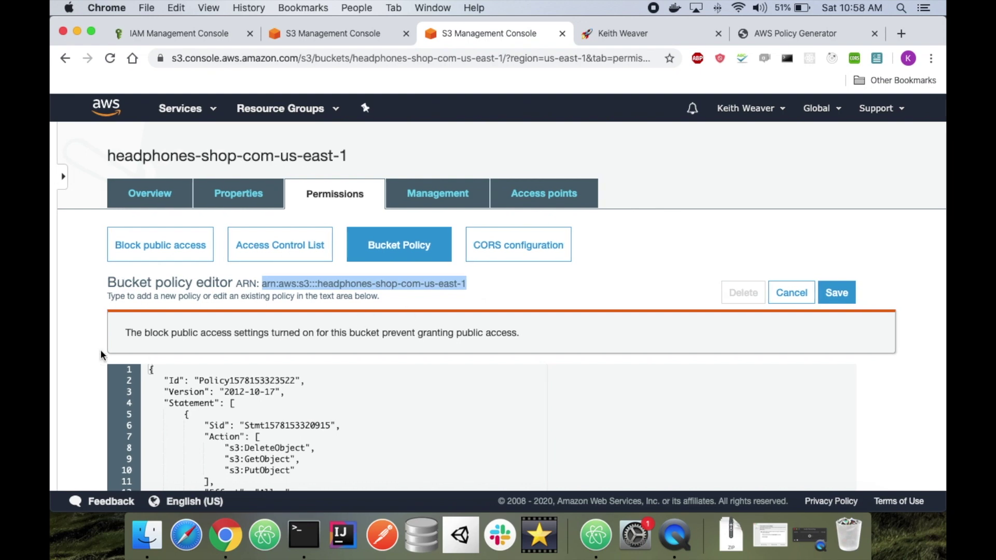
scroll(337, 354, "down", 3)
scroll(337, 354, "down", 2)
left_click_drag(229, 296, 442, 300)
type("arn:aws:s3:::headphones-shop-com-us-east-1")
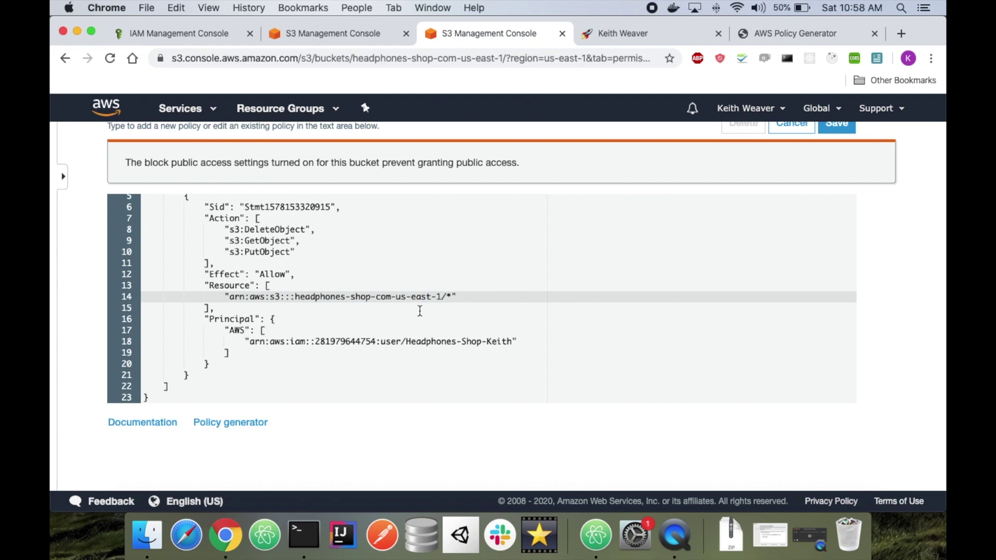
left_click(827, 123)
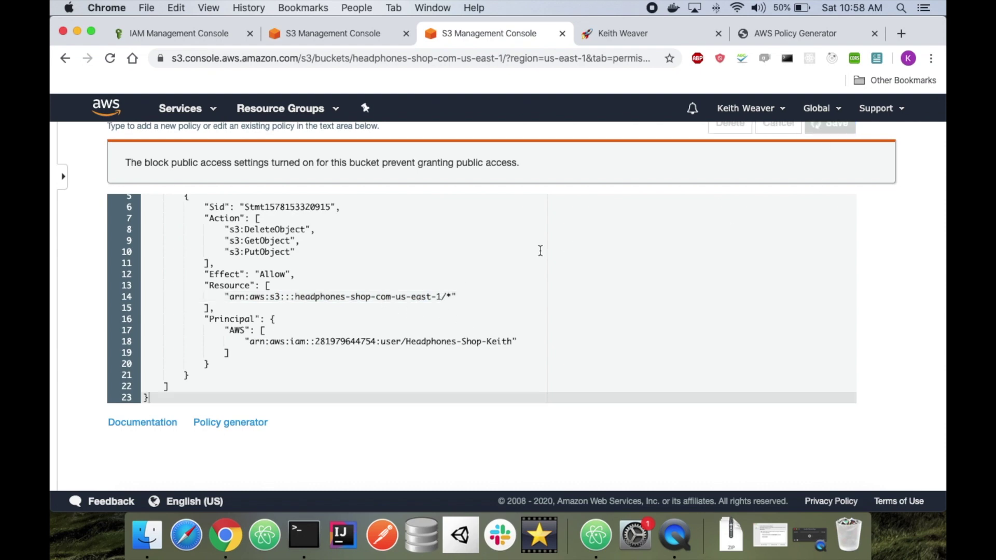
Step: Follow the lesson to its Python test section and run pip3 install boto3 in Terminal
left_click(632, 36)
scroll(519, 357, "down", 5)
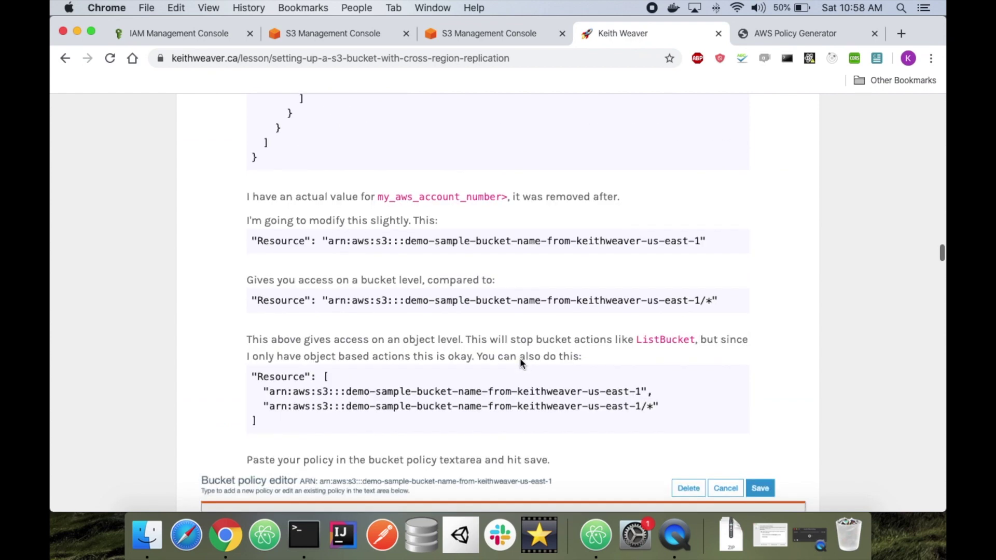
scroll(520, 358, "down", 8)
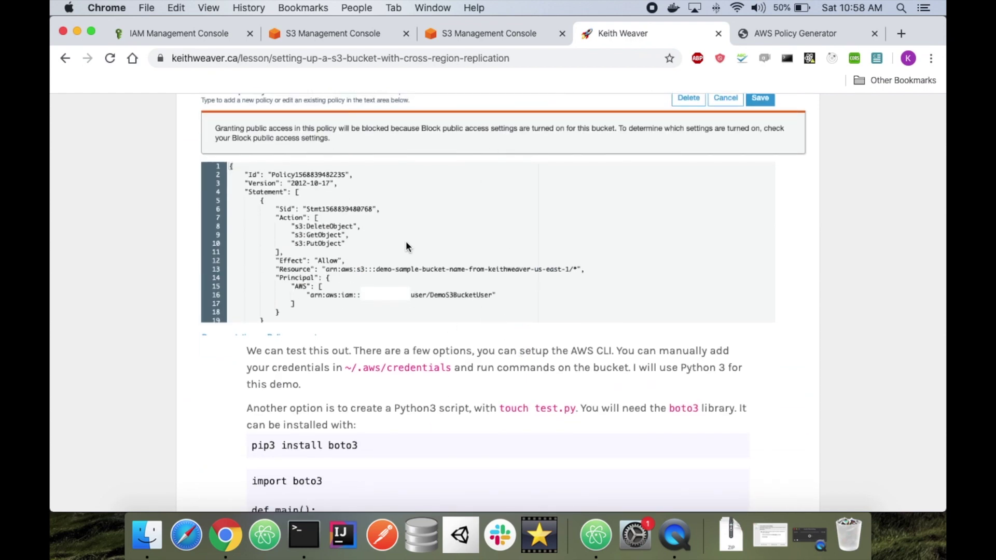
scroll(432, 395, "down", 6)
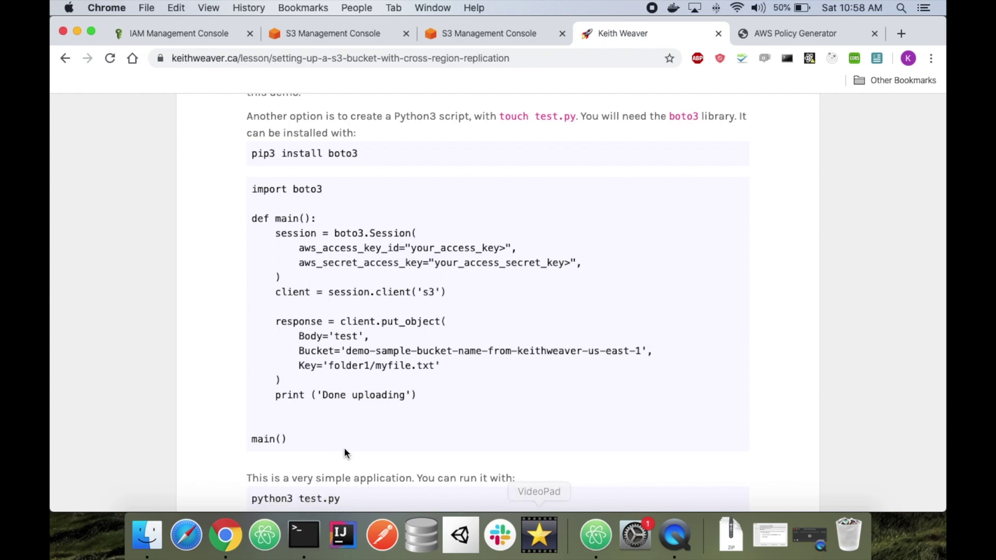
left_click(294, 538)
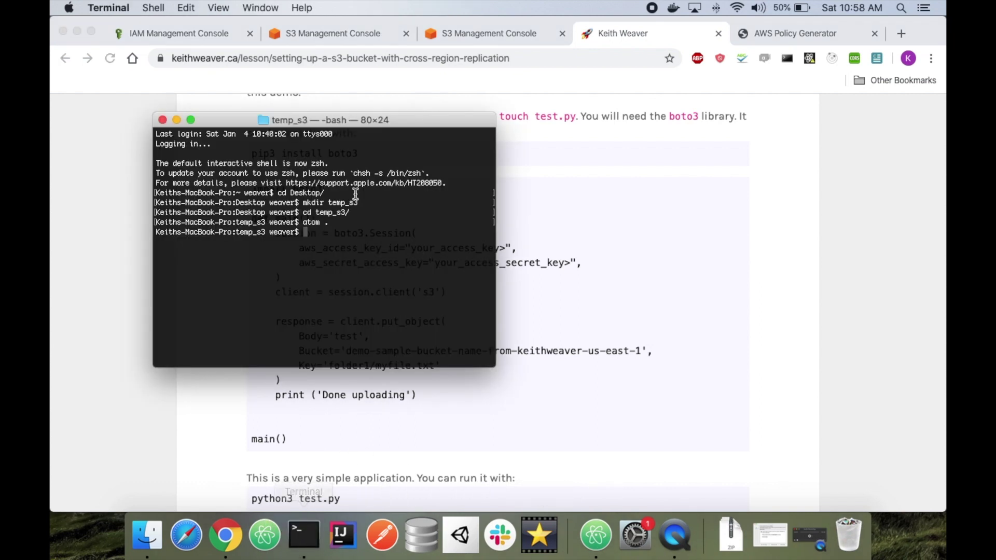
type("pip3 install boto3")
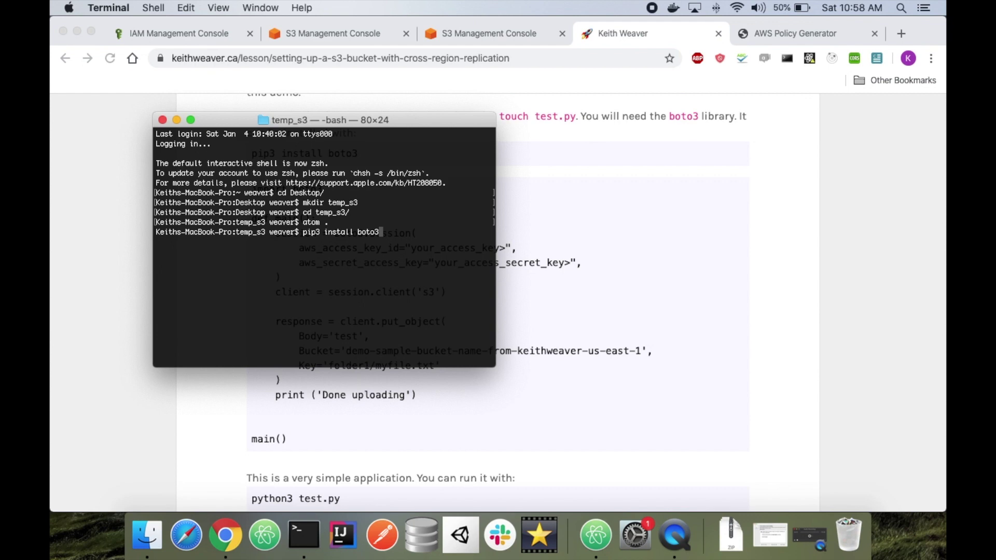
key("Return")
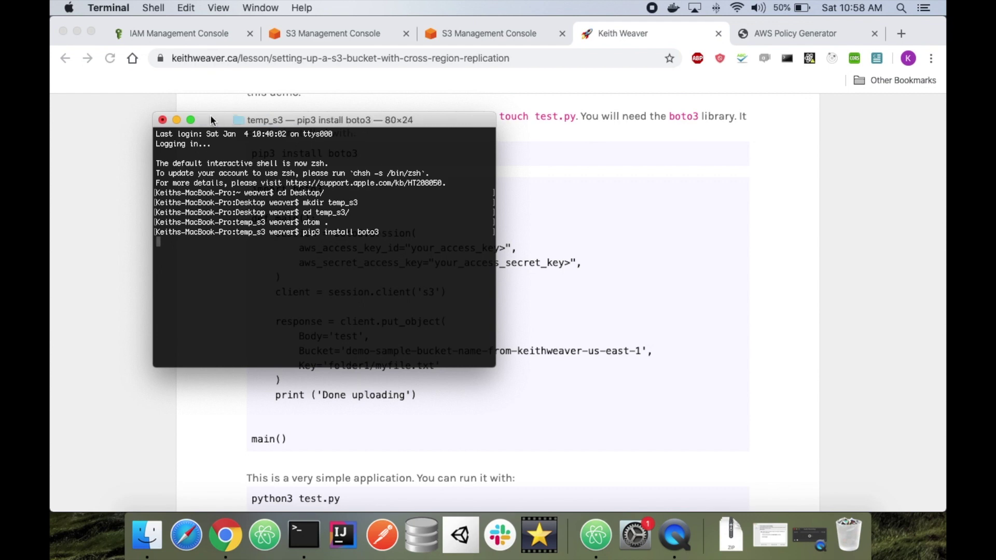
mouse_move(186, 122)
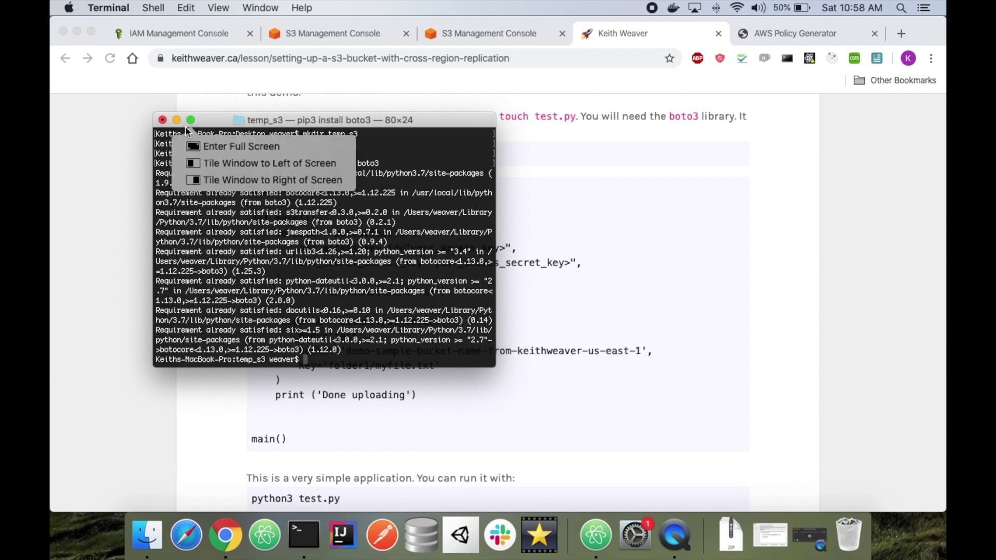
Step: Copy the lesson's whole boto3 upload script, from import boto3 through main(), in Chrome
left_click(341, 481)
left_click_drag(428, 389, 305, 209)
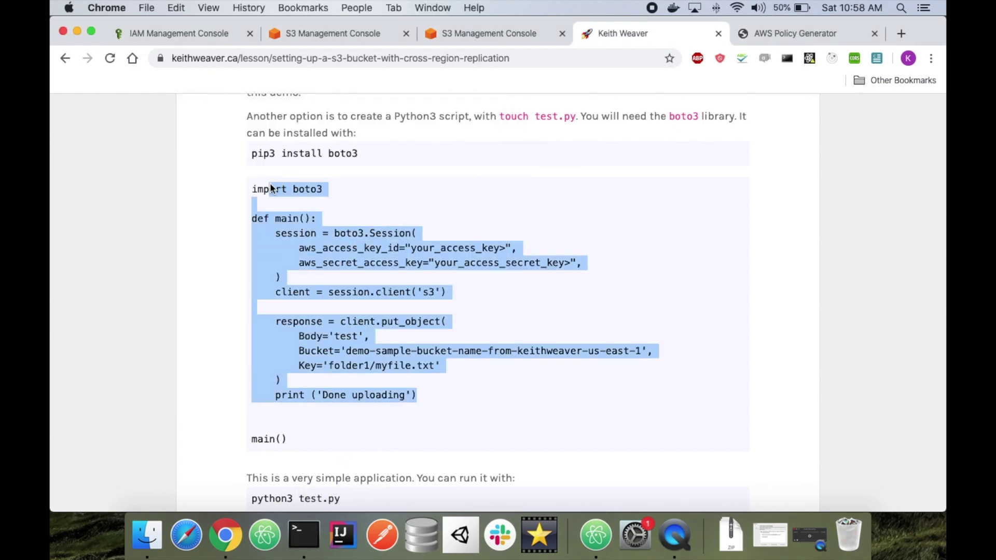
left_click_drag(254, 187, 249, 185)
left_click_drag(304, 433, 194, 167)
key("super+c")
Step: Create demo1.py in the temp_s3 folder in Atom and paste the copied boto3 script into it
left_click(595, 534)
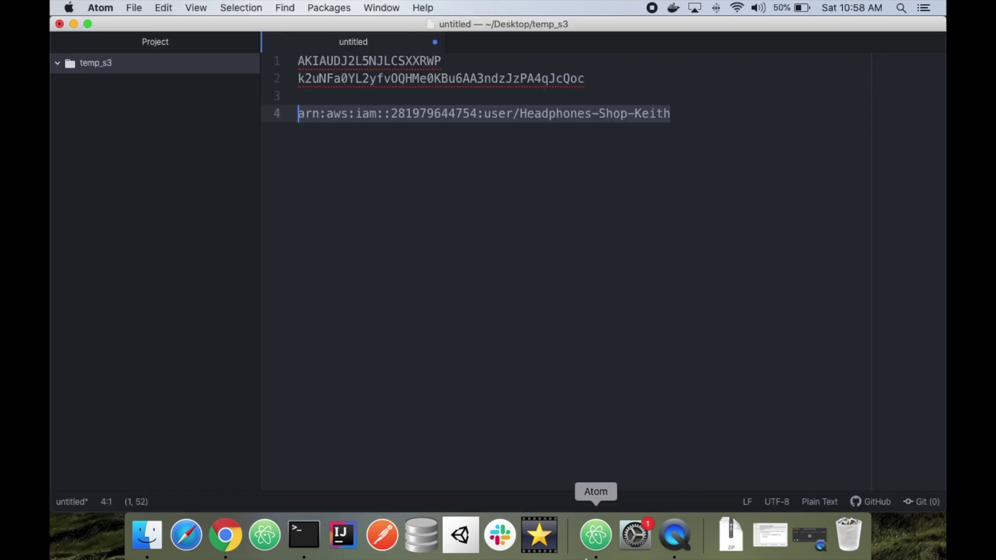
right_click(123, 63)
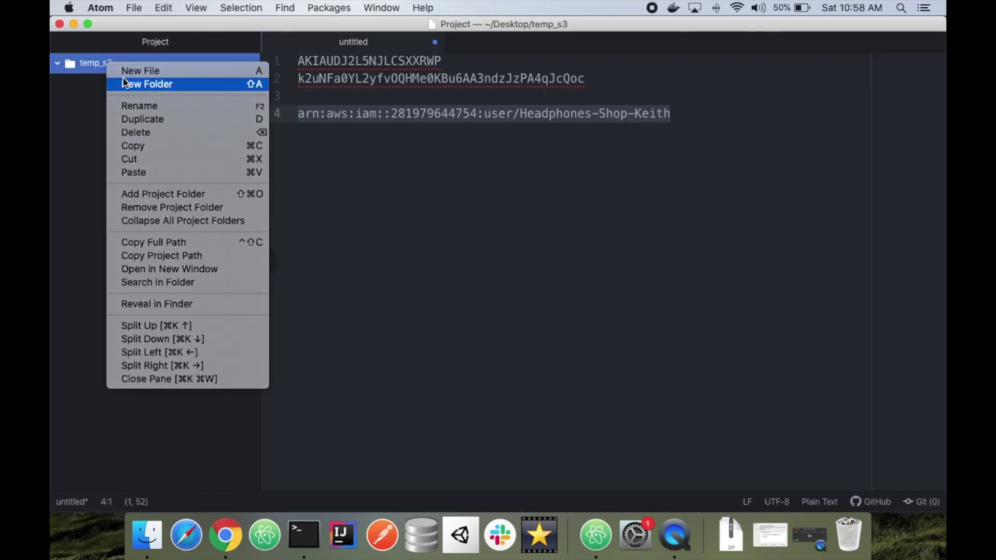
left_click(126, 77)
right_click(116, 66)
left_click(134, 74)
type("demo1.py")
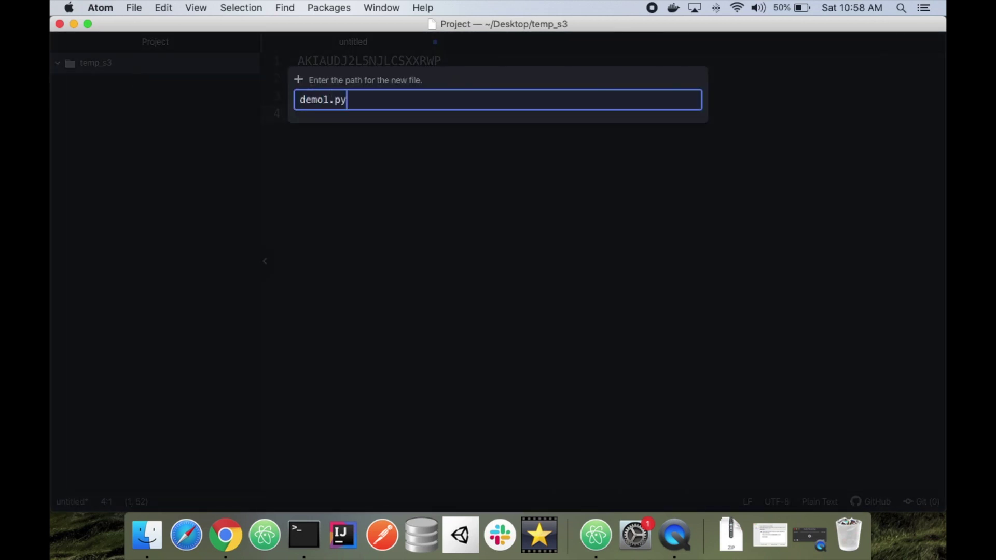
key("Return")
key("super+v")
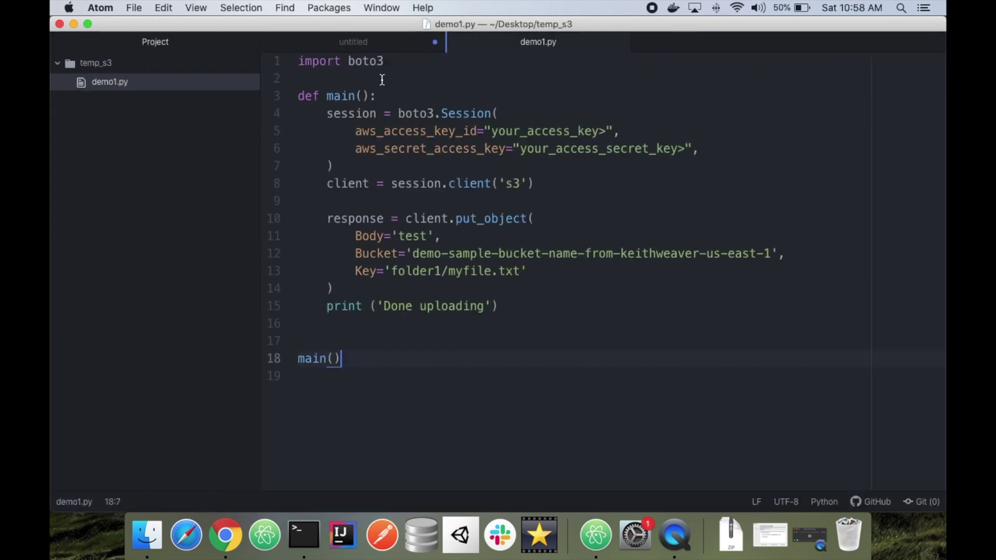
Step: Replace the aws_access_key_id placeholder in demo1.py with the access key ID from the untitled notes
left_click(336, 40)
double_click(305, 60)
key("super+c")
left_click(519, 41)
double_click(540, 132)
key("super+v")
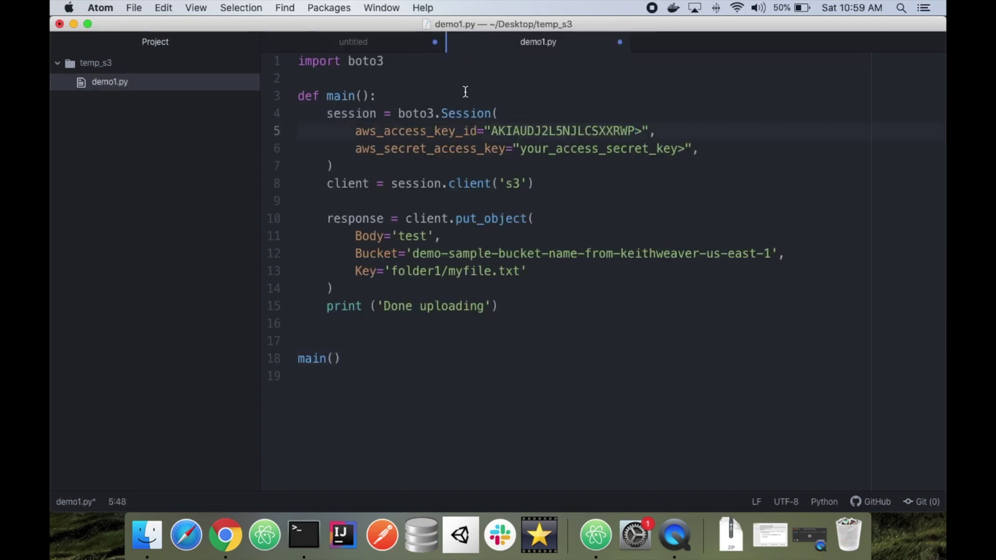
key("BackSpace")
Step: Replace the aws_secret_access_key placeholder with the secret access key from the untitled notes and save demo1.py
left_click(355, 45)
double_click(376, 79)
left_click(515, 43)
double_click(534, 149)
key("super+v")
key("BackSpace")
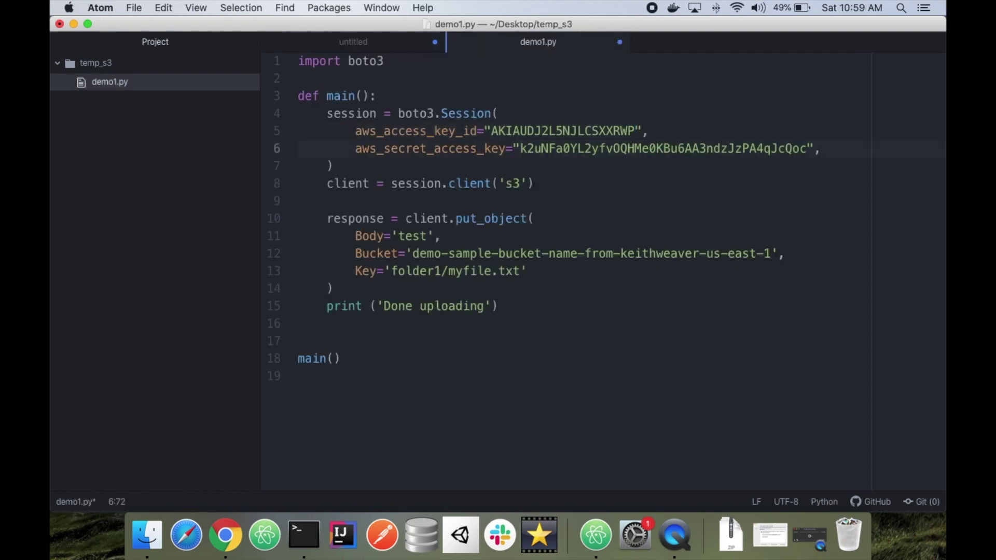
key("super+s")
Step: Copy the bucket name headphones-shop-com-us-west-1 from the US West bucket's page in Chrome
left_click(227, 539)
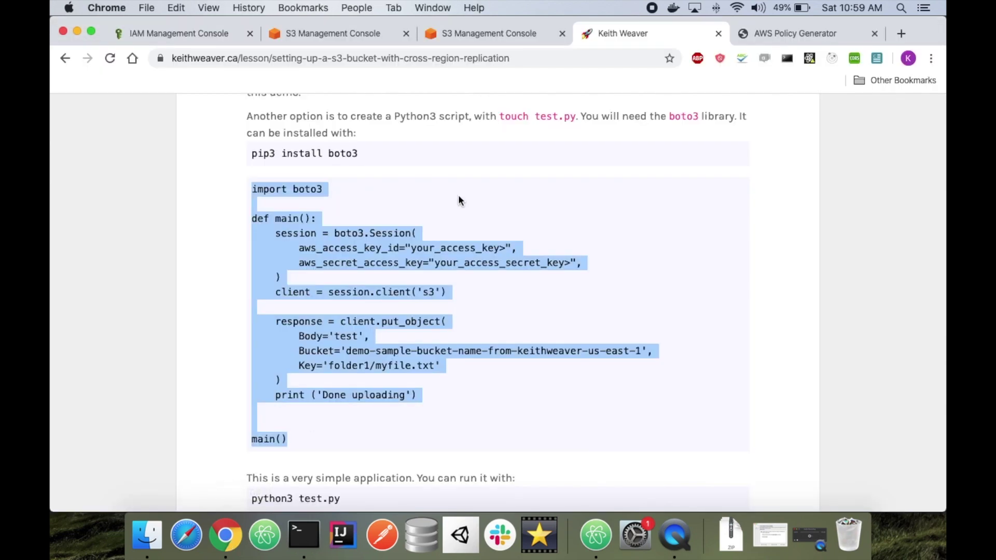
left_click(385, 30)
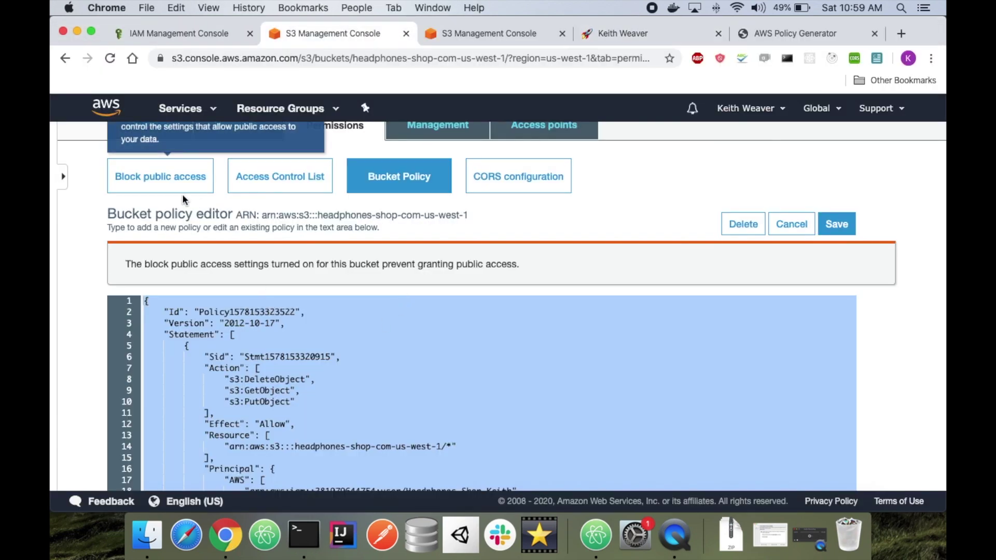
scroll(185, 202, "up", 3)
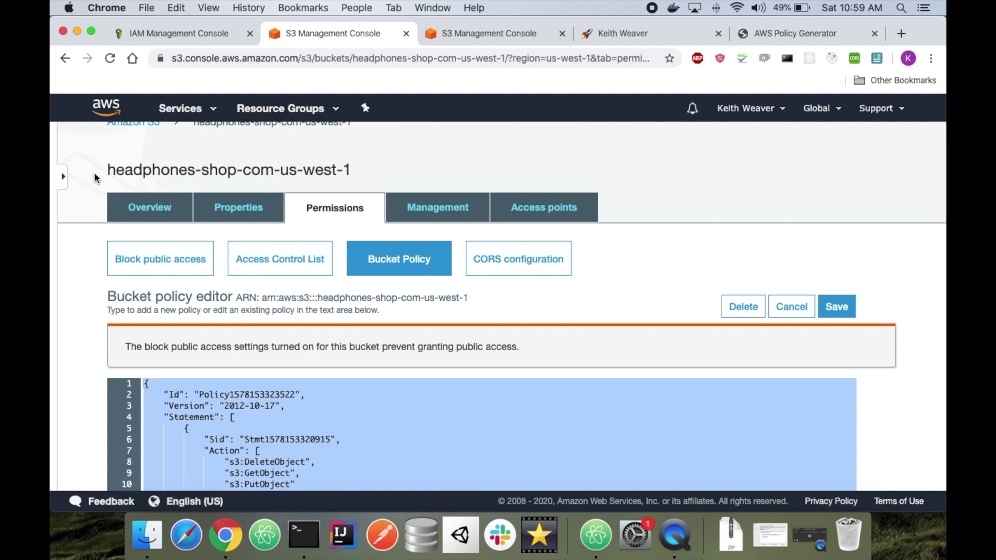
left_click_drag(97, 178, 362, 179)
left_click(170, 207)
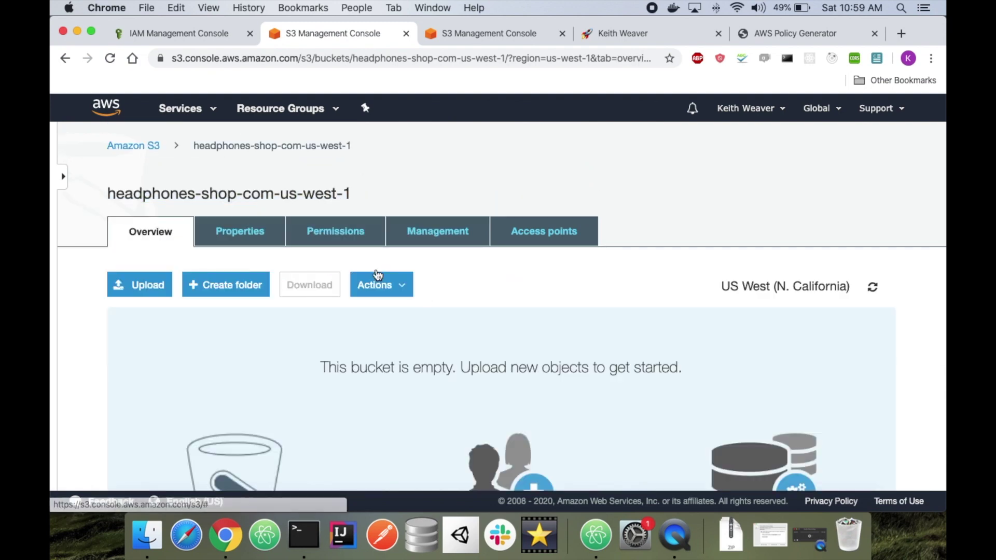
left_click(349, 235)
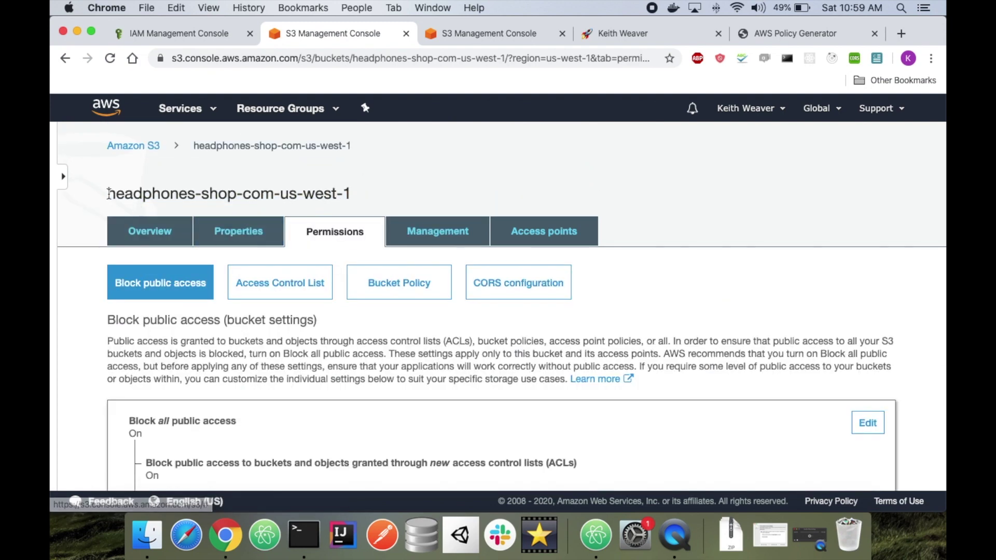
left_click_drag(101, 194, 440, 198)
key("super+c")
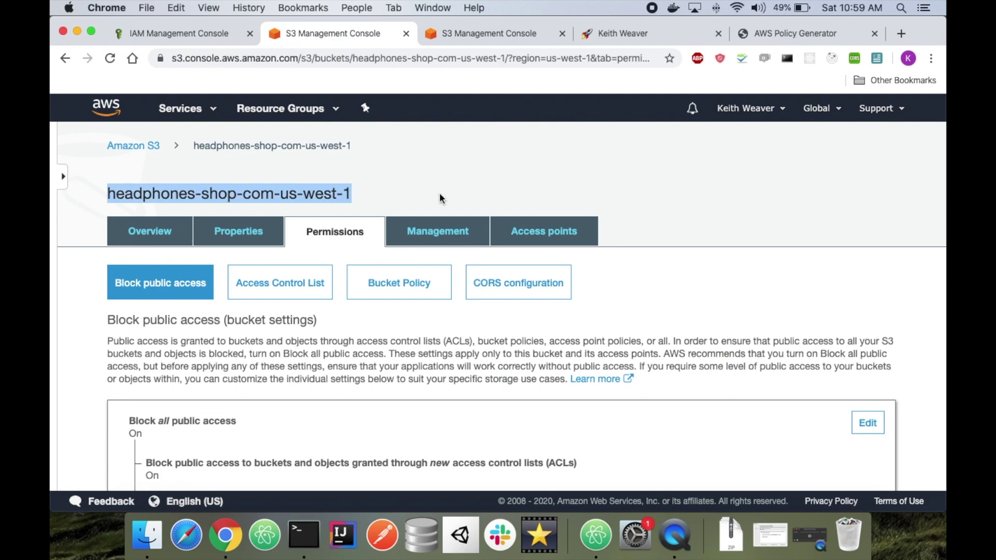
Step: Set the Bucket value in demo1.py to 'headphones-shop-com-us-west-1' in Atom and save the file
left_click(594, 540)
left_click_drag(413, 253, 768, 253)
key("super+v")
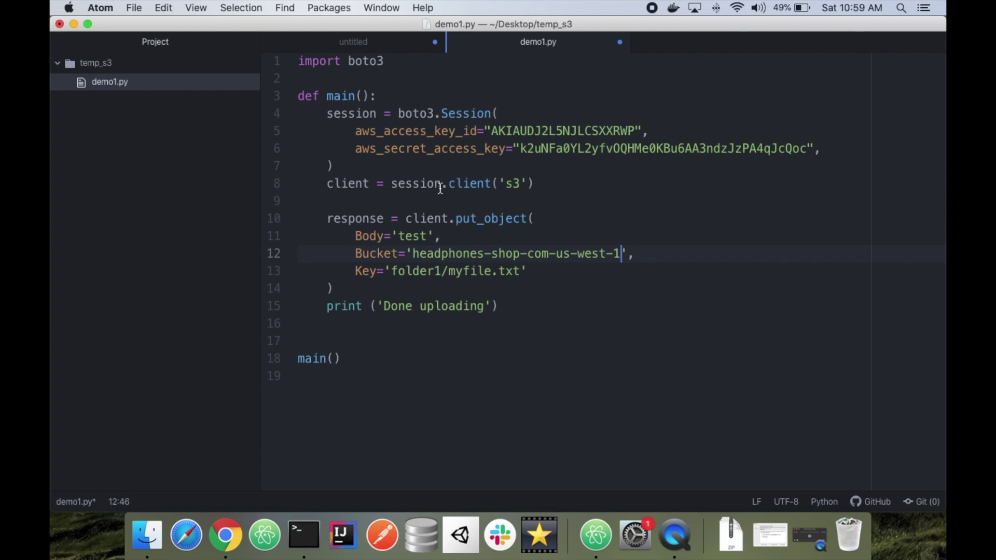
key("super+s")
Step: Change the upload Key to 'folder1/demo-no-replication.txt' and save the script
double_click(493, 269)
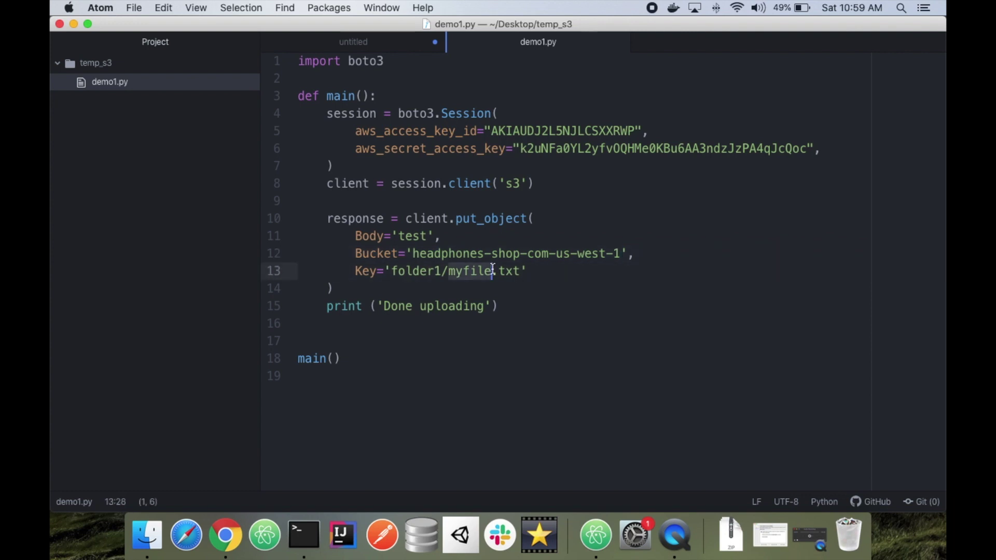
type("demo-no-replication")
key("super+s")
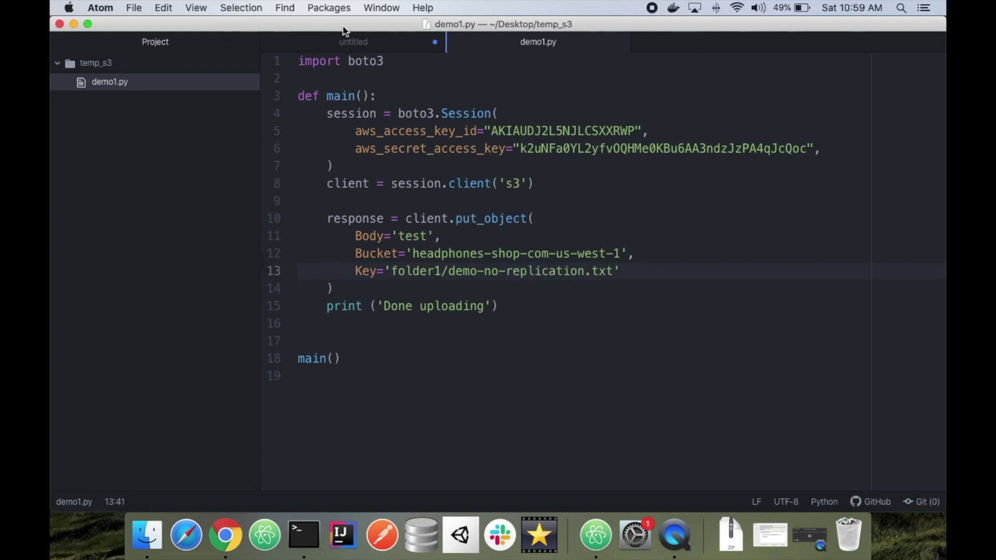
Step: Clear the Terminal screen, enlarge its text and run python3 demo1.py
left_click(305, 554)
type("clear")
key("Return")
key("super+plus")
key("super+plus")
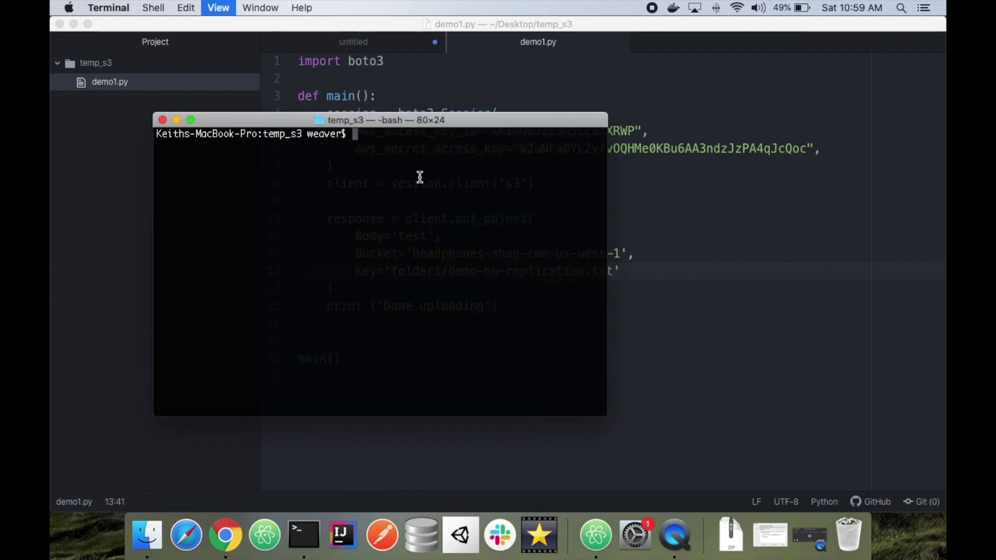
type("python3 demo1.py")
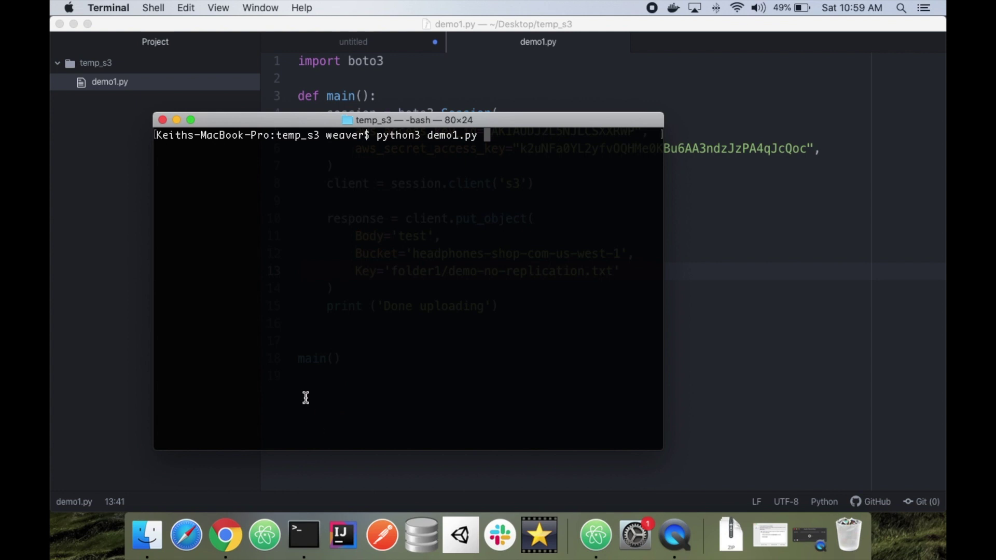
key("Return")
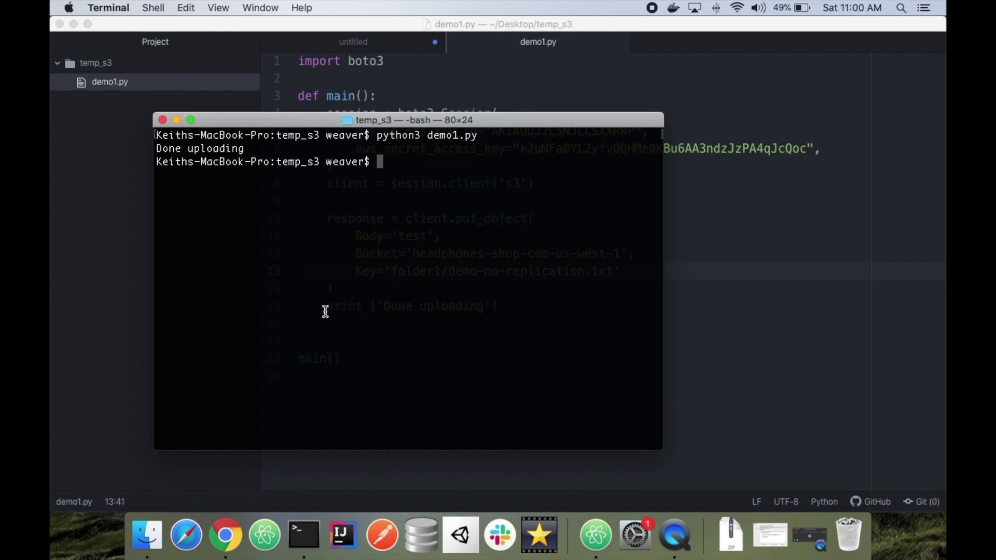
Step: Check in Chrome that the US West bucket's folder1 contains the uploaded file, and return to the bucket overview
left_click(231, 539)
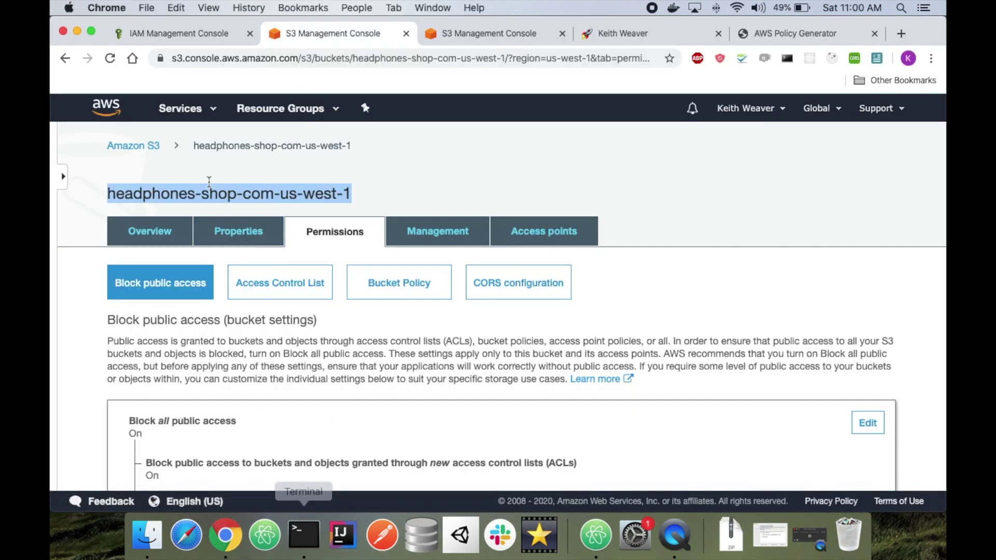
left_click(170, 249)
left_click(176, 234)
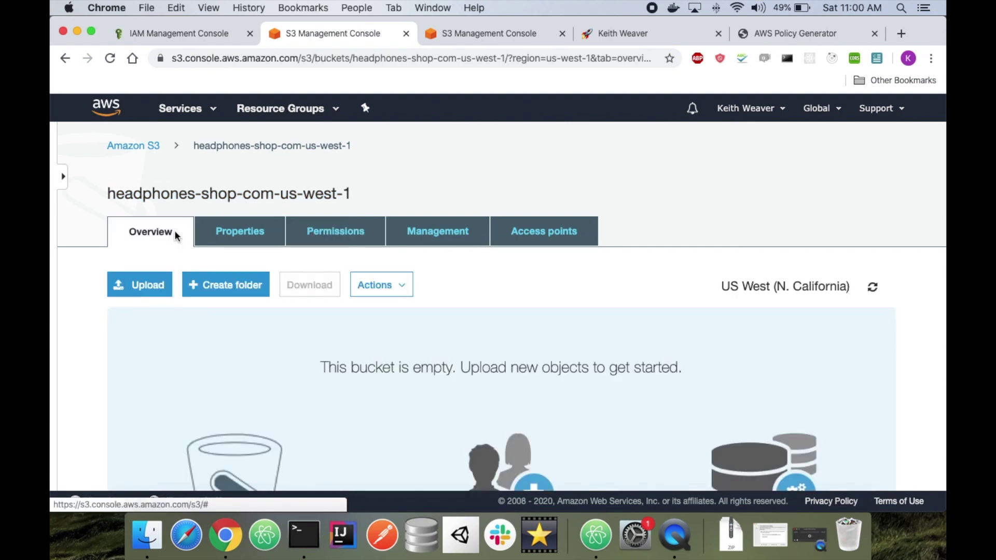
left_click(872, 287)
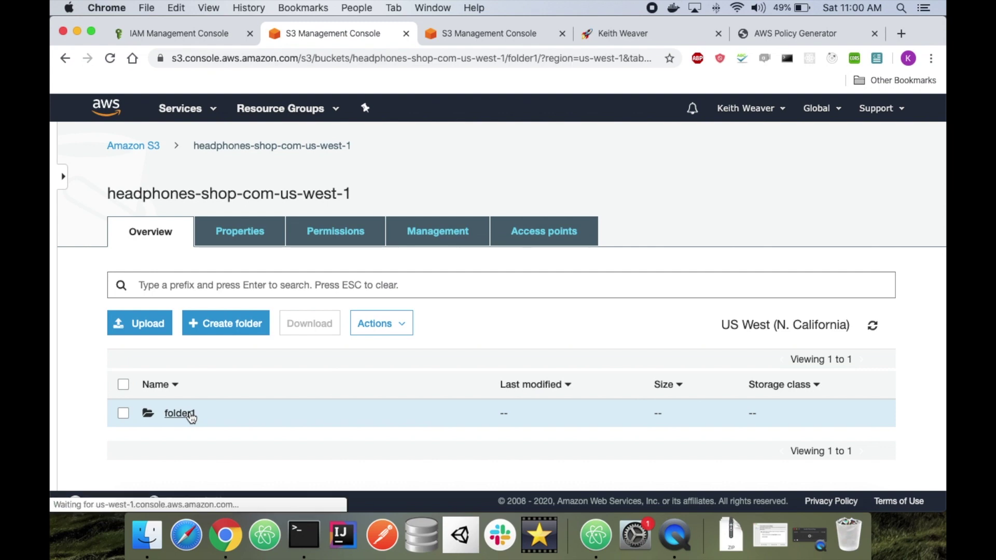
left_click(193, 413)
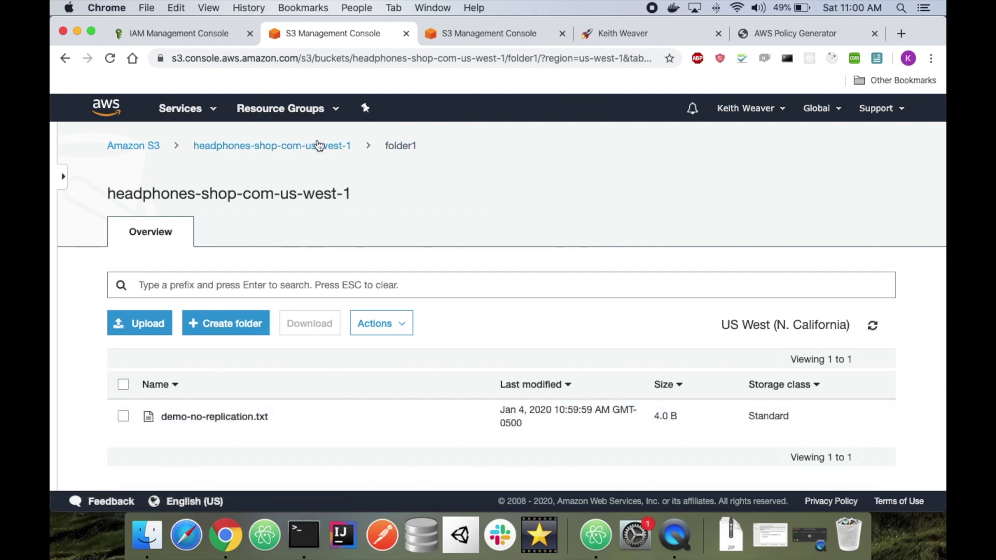
left_click(315, 147)
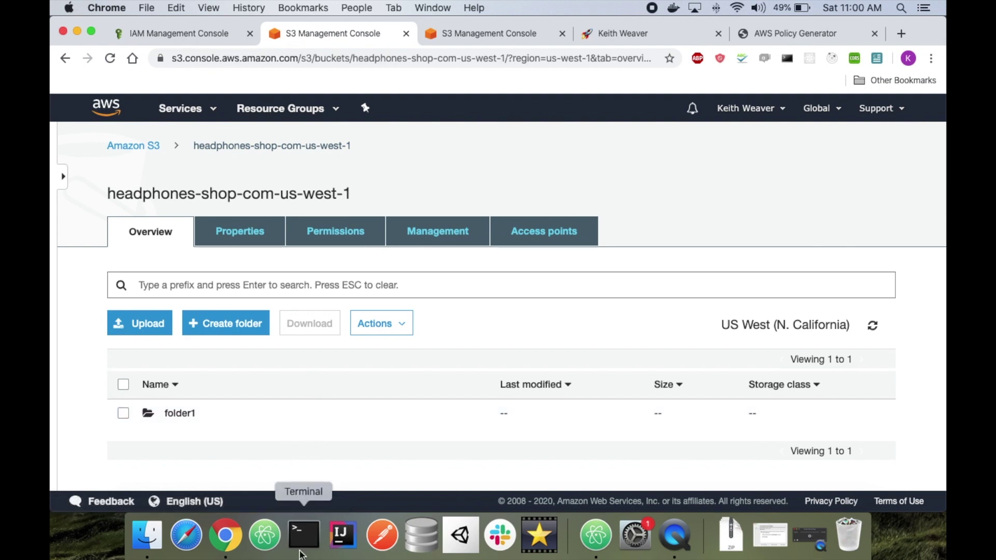
Step: In Atom, append --- to the AWS access key ID in demo1.py and rerun python3 demo1.py in Terminal
left_click(596, 537)
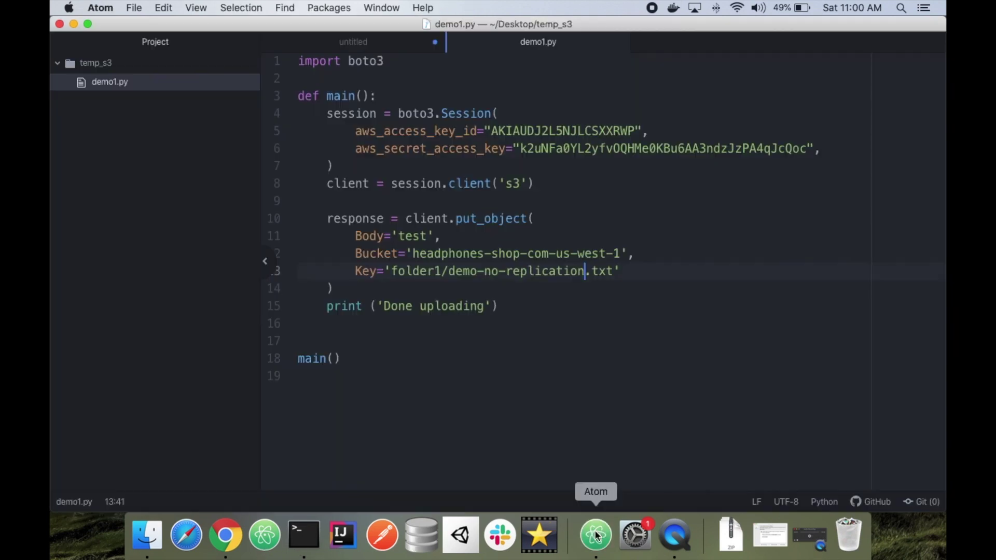
left_click(563, 186)
left_click(637, 132)
type("---")
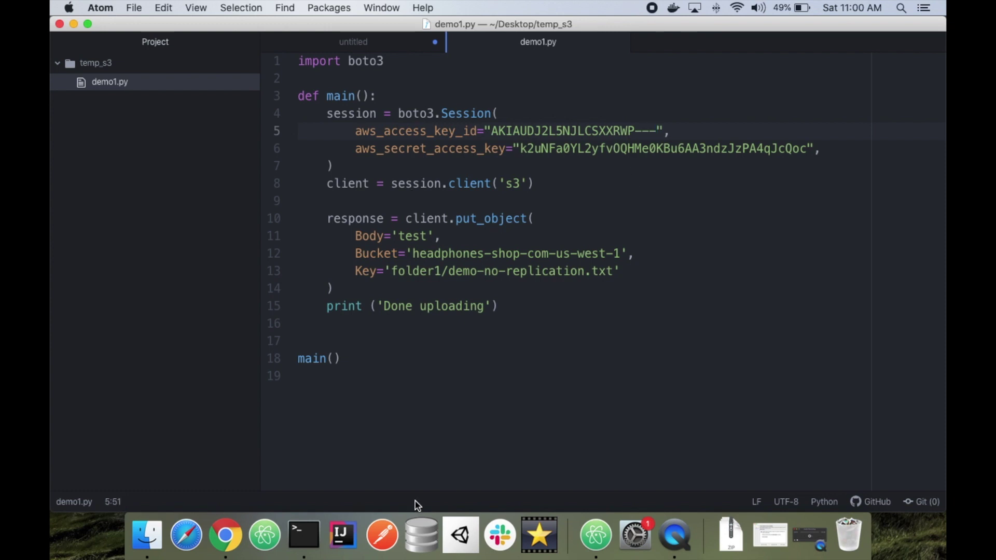
left_click(320, 538)
key("Up")
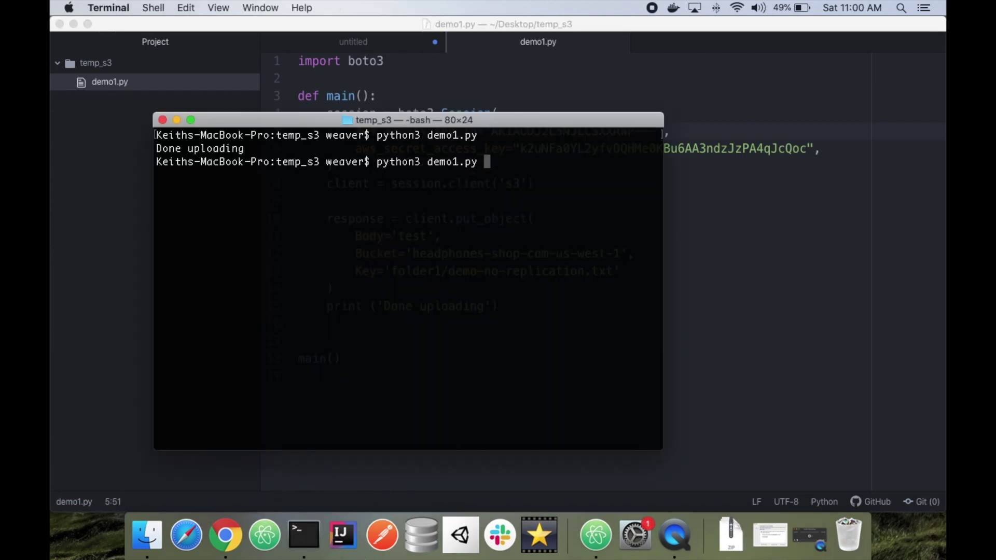
key("Return")
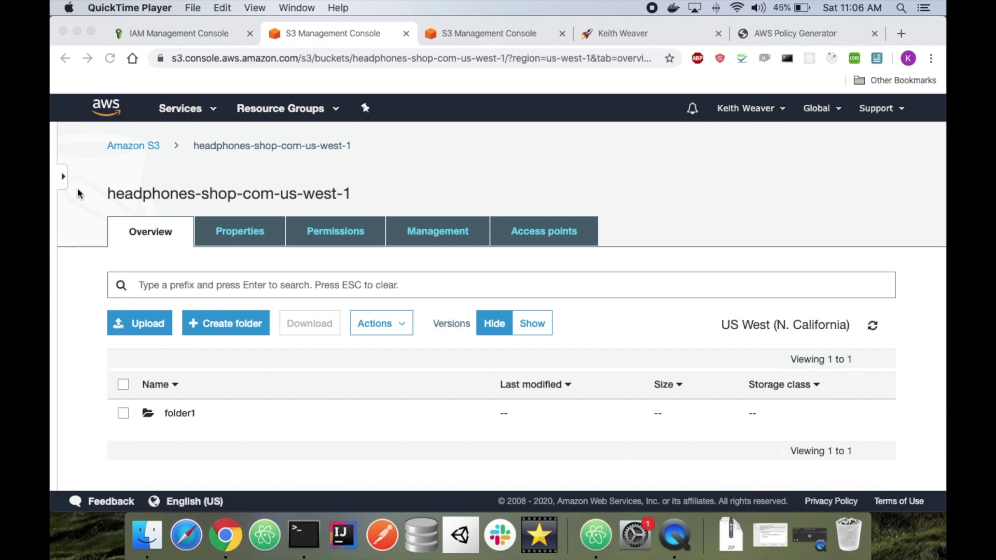
Step: Find the Cross Region section of the S3 replication lesson page in Chrome
left_click(605, 38)
scroll(518, 254, "down", 10)
scroll(512, 264, "up", 10)
scroll(512, 264, "down", 9)
scroll(512, 263, "up", 4)
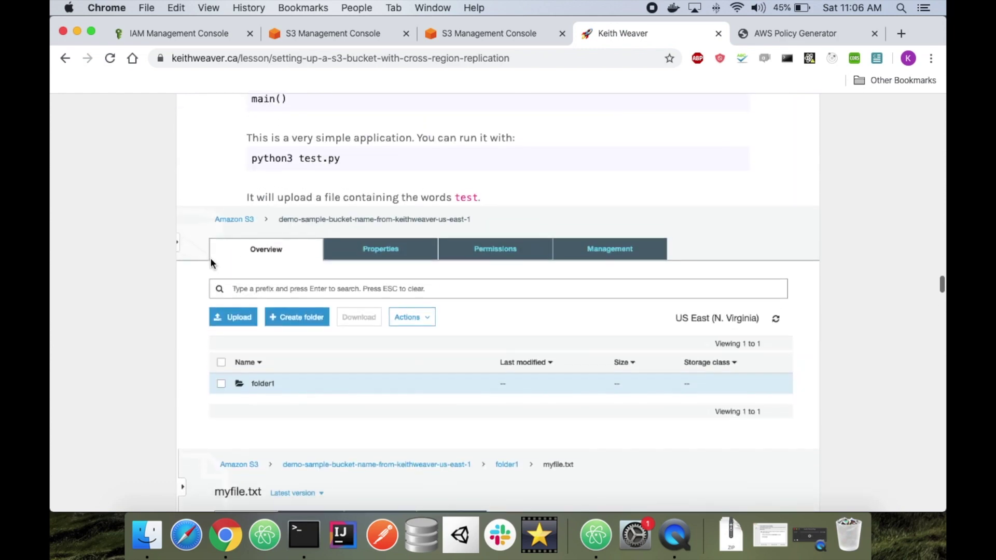
scroll(290, 398, "down", 15)
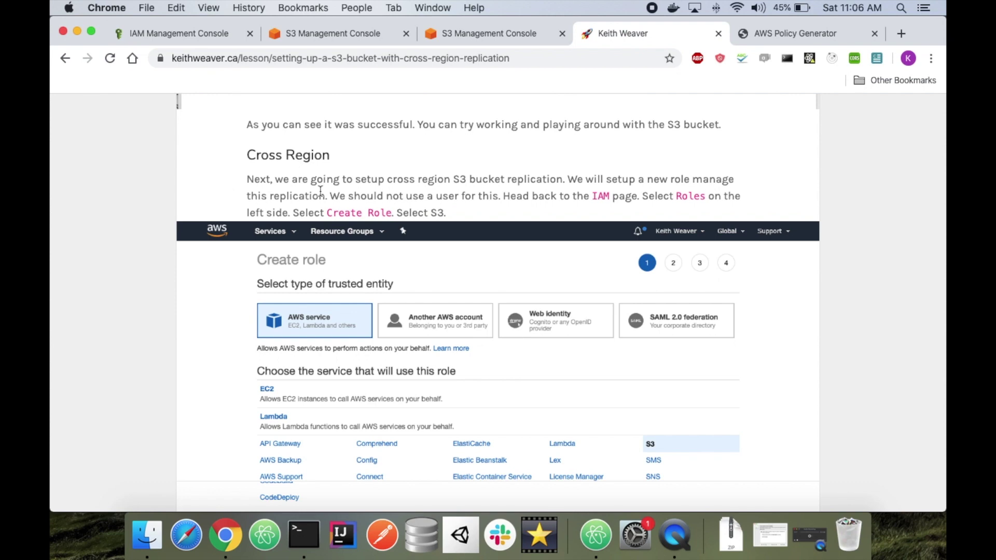
Step: Start a new IAM role for the AWS service S3 with the S3 use case and continue to its permissions
left_click(203, 33)
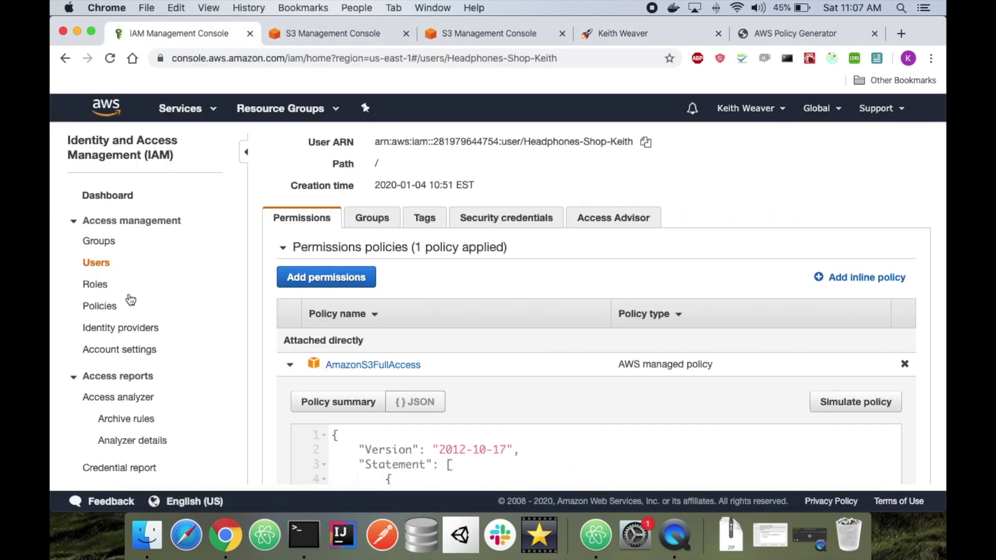
left_click(96, 284)
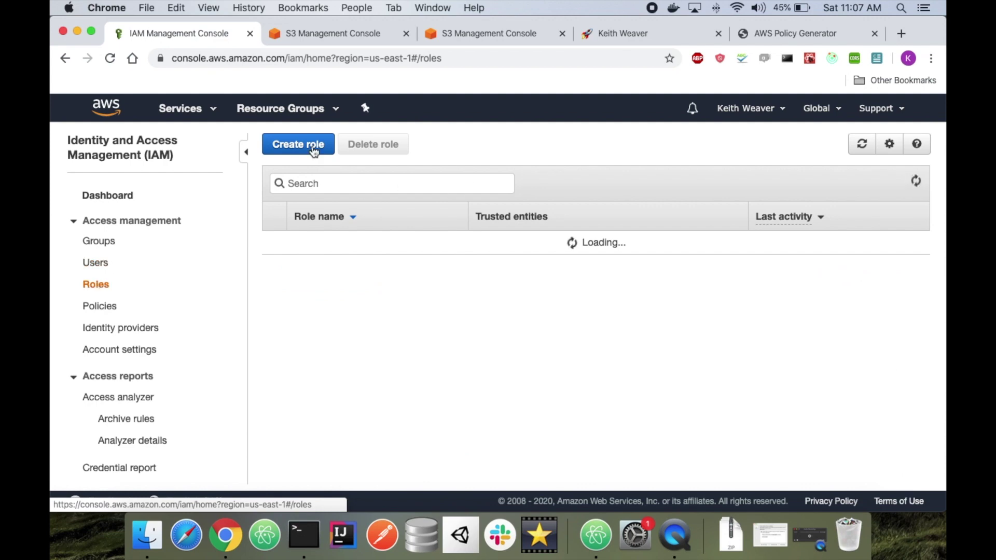
left_click(314, 148)
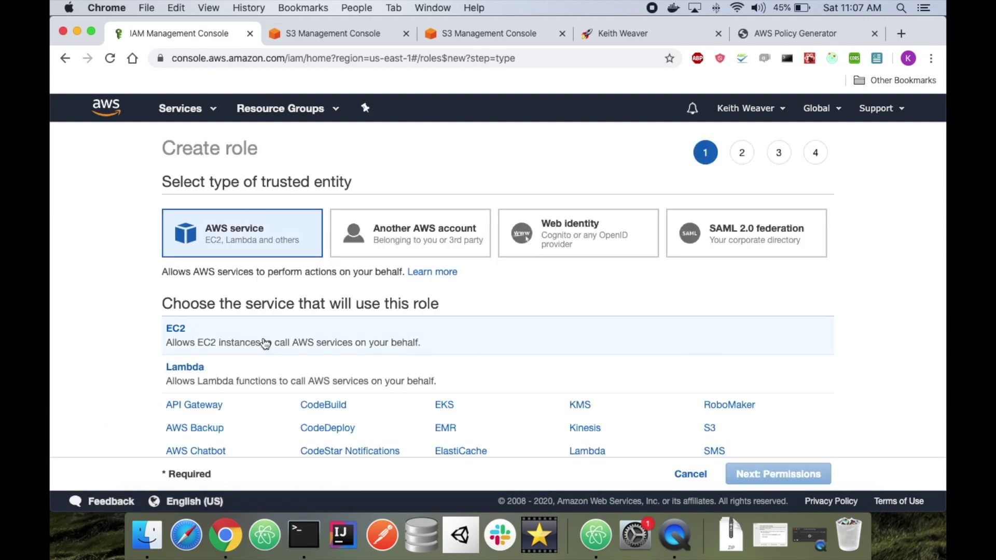
scroll(151, 319, "down", 5)
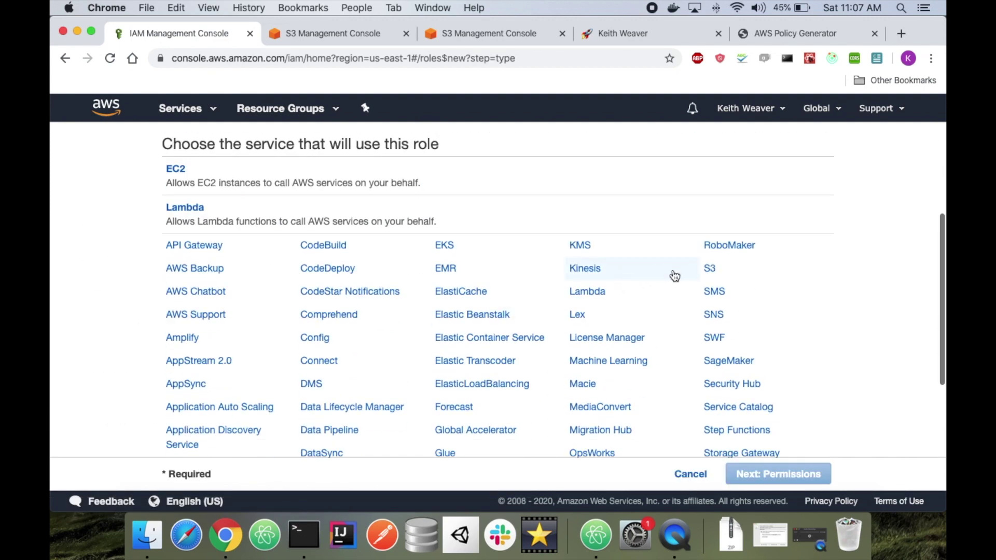
left_click(722, 272)
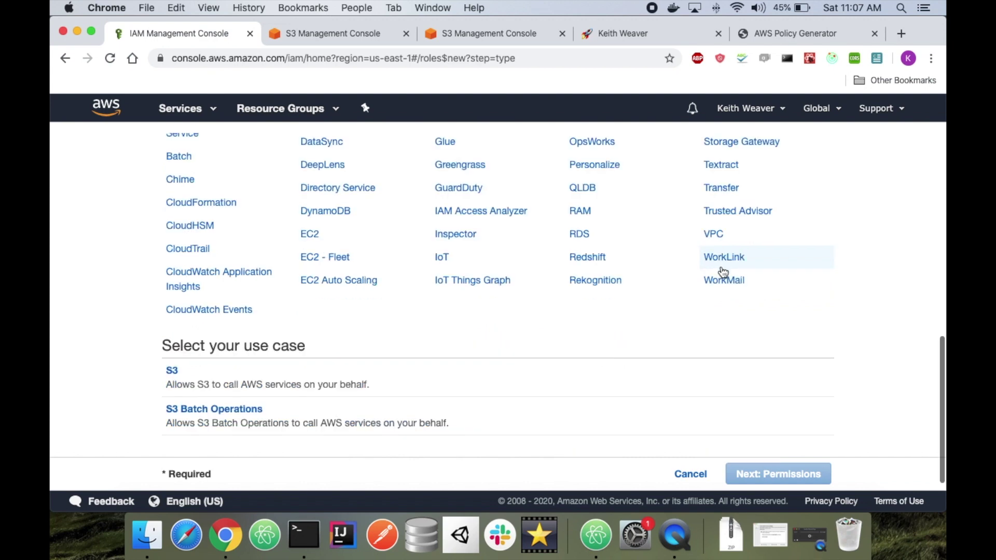
left_click(177, 373)
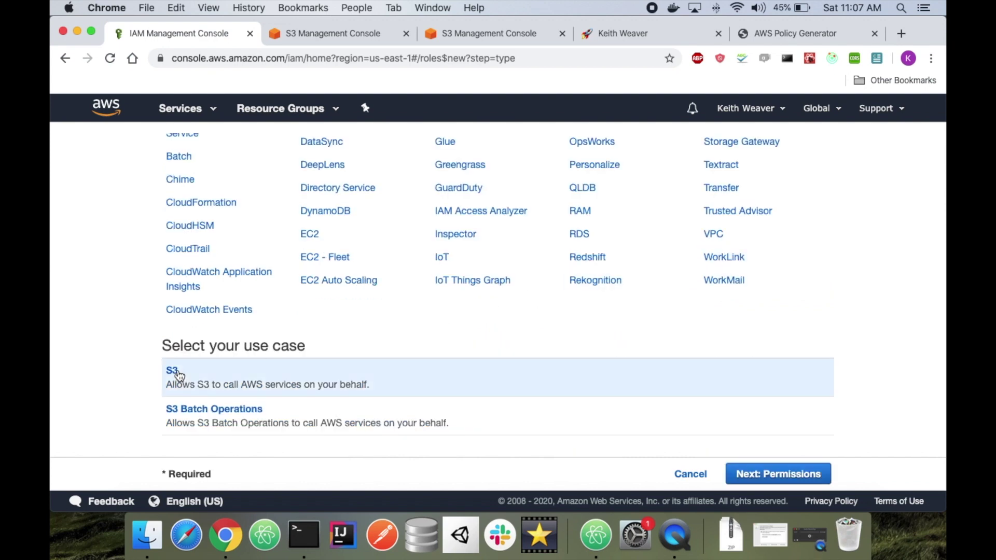
left_click(741, 475)
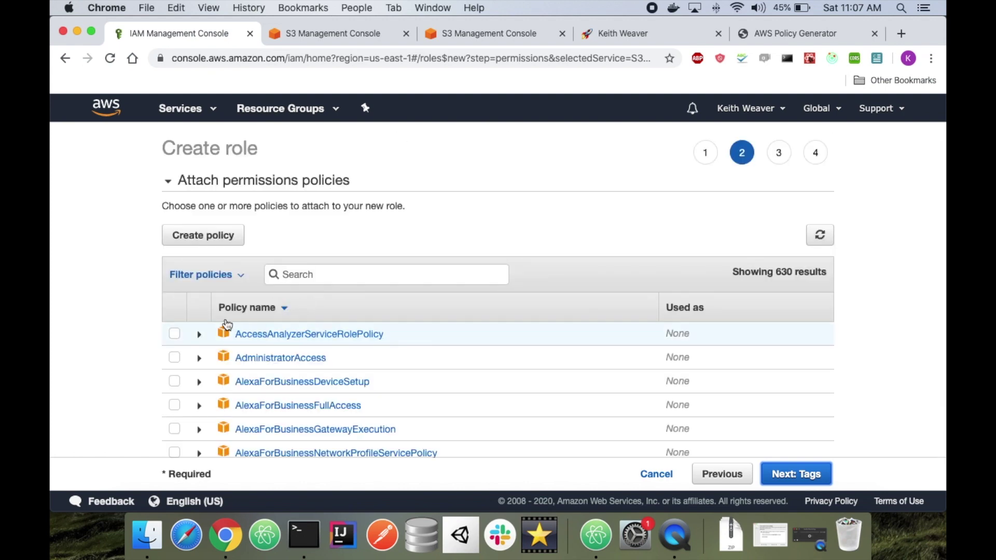
Step: Find the S3 full access policy with S3Full, attach AmazonS3FullAccess to the role, and continue to the review without tags
left_click(280, 275)
type("S3Full")
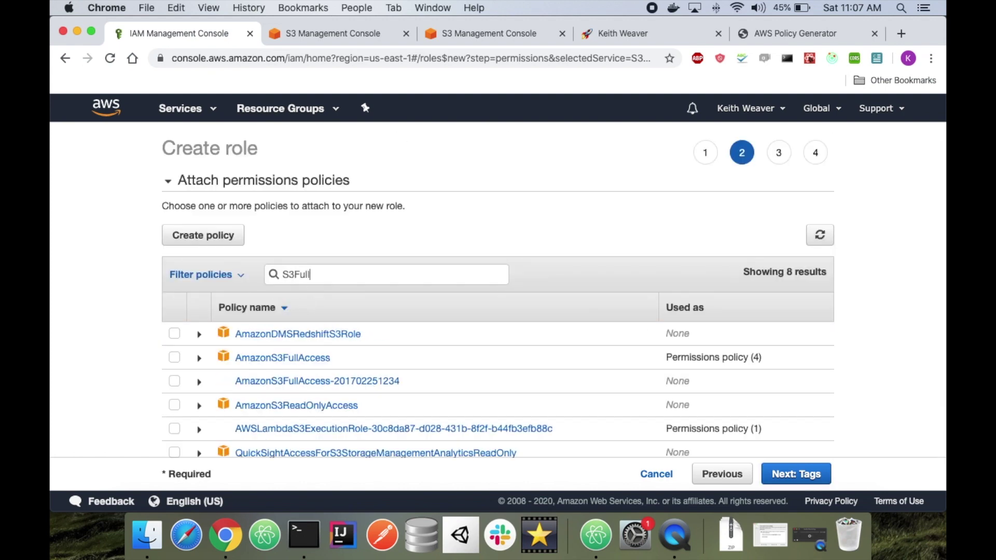
left_click(174, 334)
left_click(799, 473)
left_click(777, 473)
Step: Name the role Headphones-Shop-Role, copy that name and create the role
left_click(474, 234)
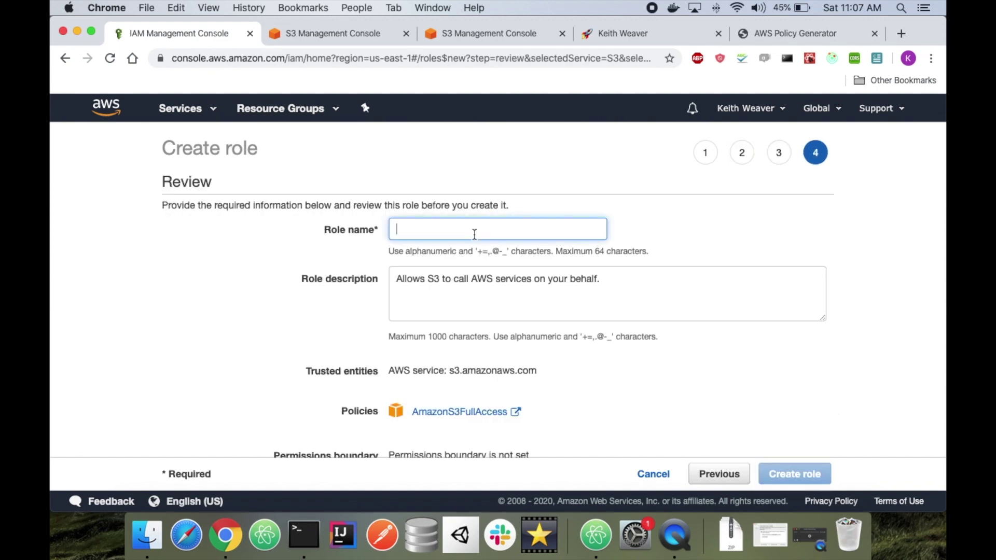
type("Headphones")
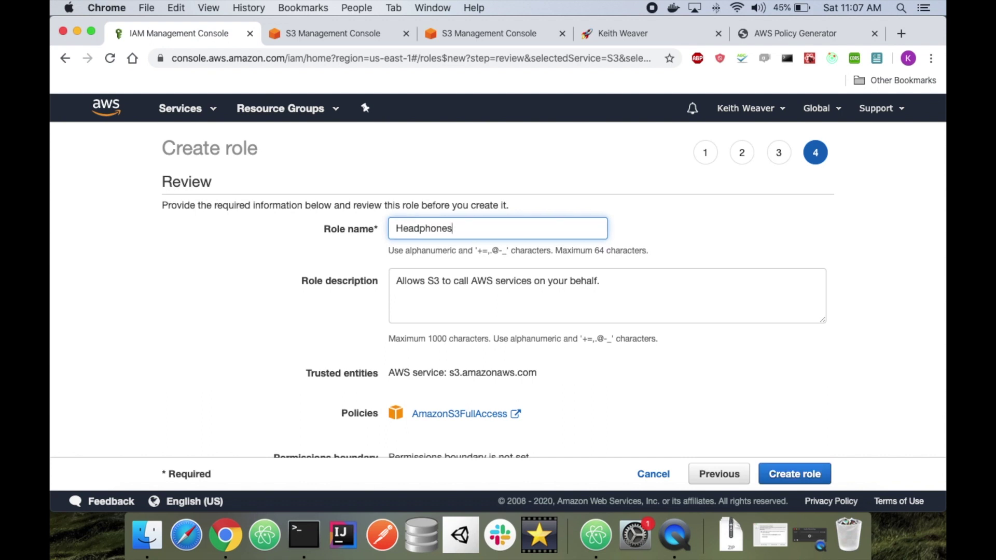
type("-SHhop")
key("BackSpace")
key("BackSpace")
type("hop")
key("BackSpace")
key("BackSpace")
key("BackSpace")
type("hop-Role")
key("super+a")
key("super+c")
scroll(478, 325, "down", 2)
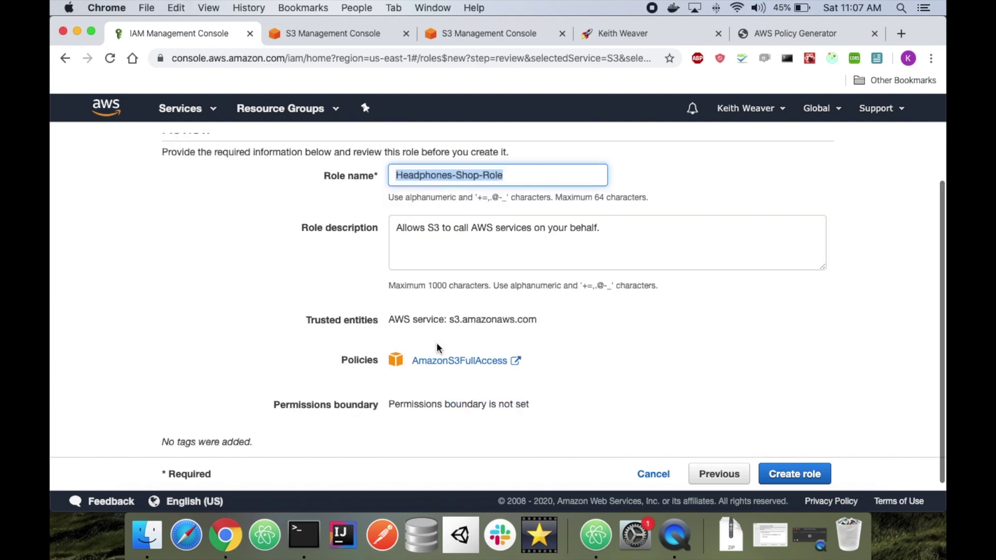
left_click(802, 474)
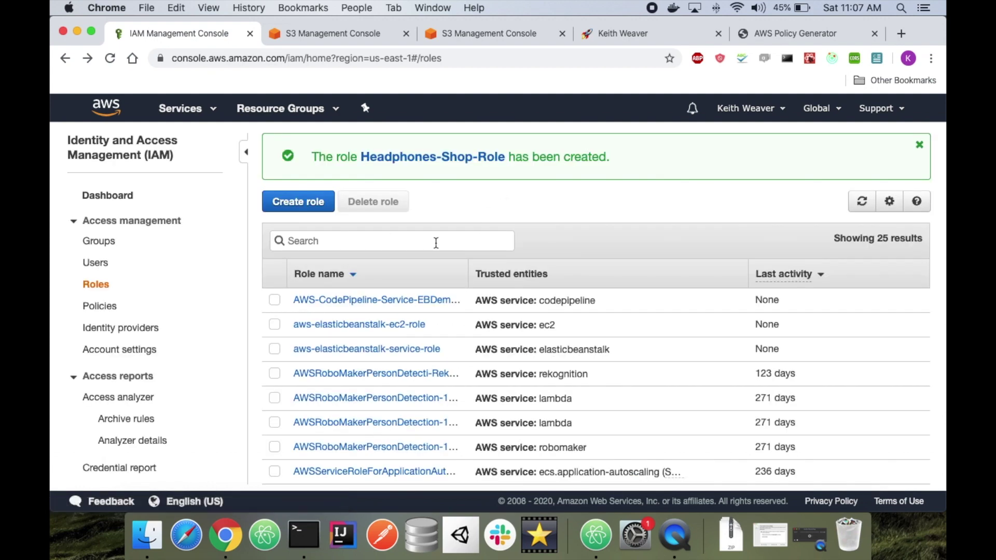
Step: Search the role list for Headphones-Shop-Role and open its summary
left_click(382, 242)
key("super+v")
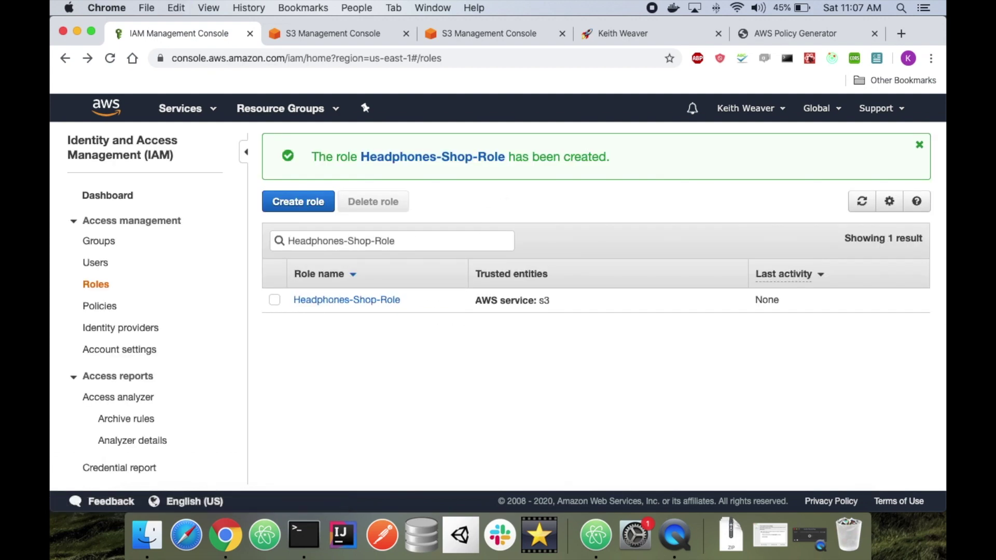
left_click(383, 300)
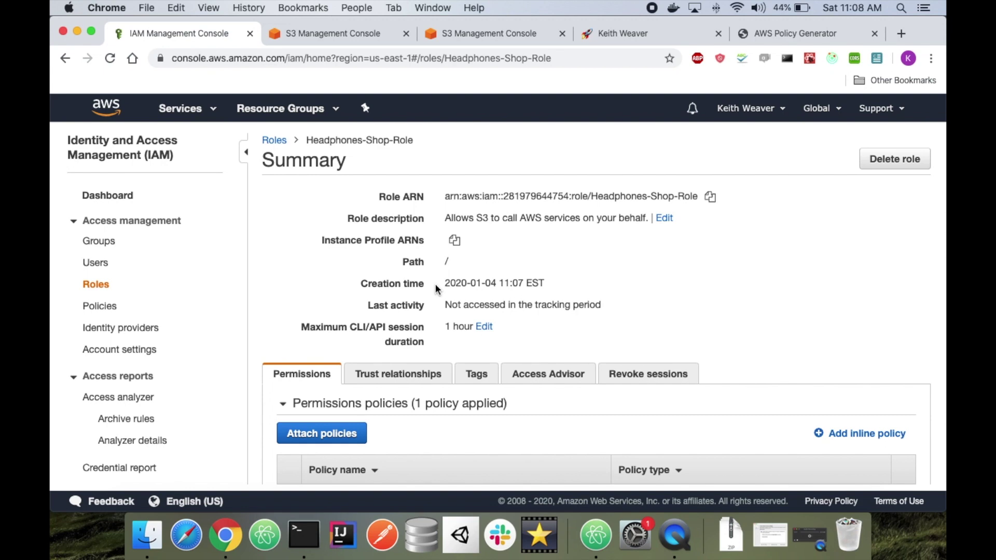
Step: Copy the replication statement with the ReplicateObject, ReplicateDelete and ReplicateTags actions from the lesson's us-east-1 bucket policy
left_click(621, 39)
scroll(506, 276, "down", 15)
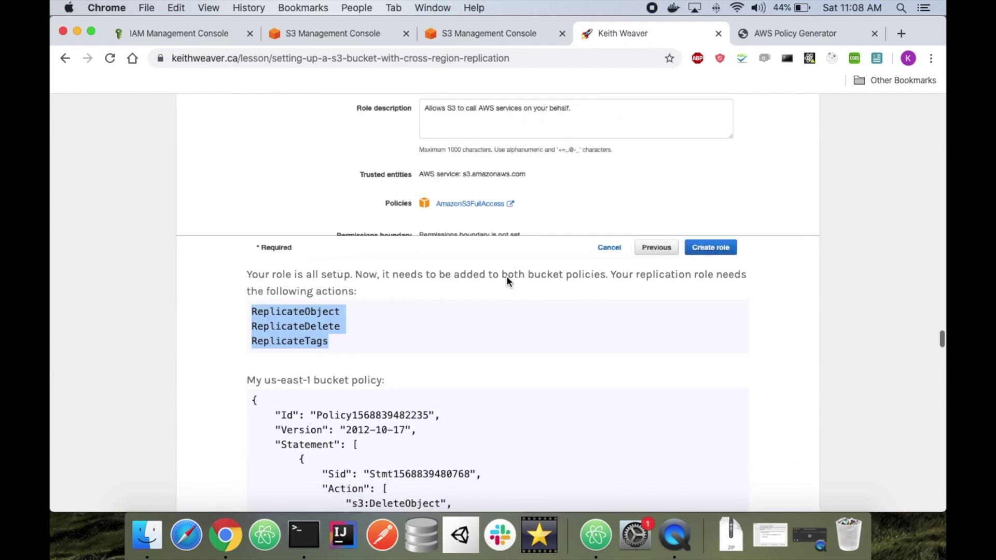
scroll(399, 324, "down", 5)
scroll(399, 322, "up", 2)
left_click(277, 161)
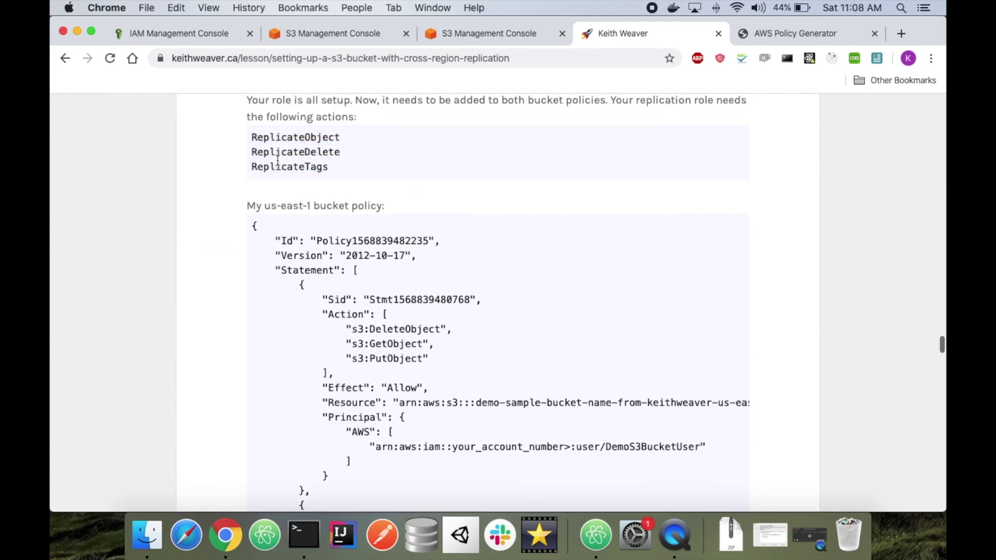
left_click_drag(253, 137, 335, 167)
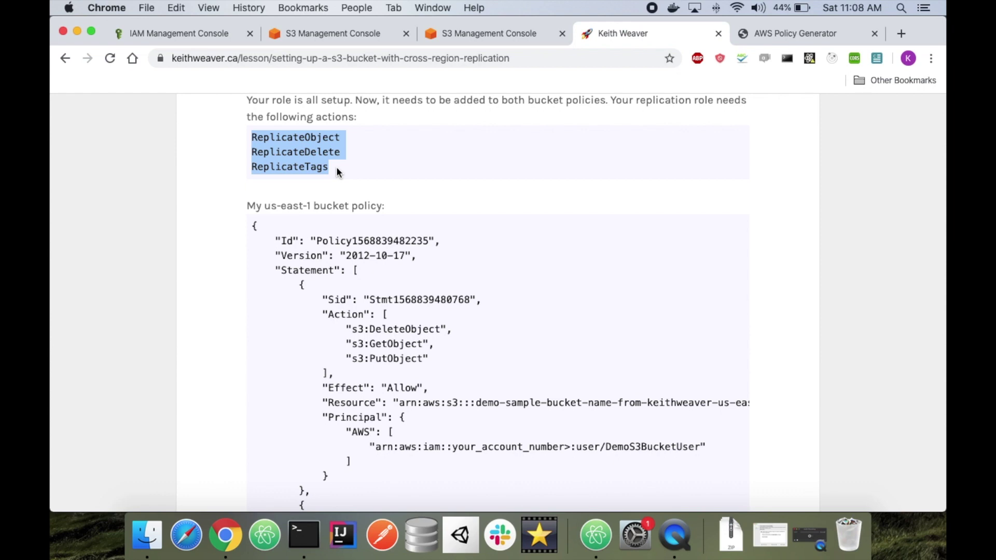
scroll(336, 167, "down", 5)
left_click_drag(300, 266, 318, 499)
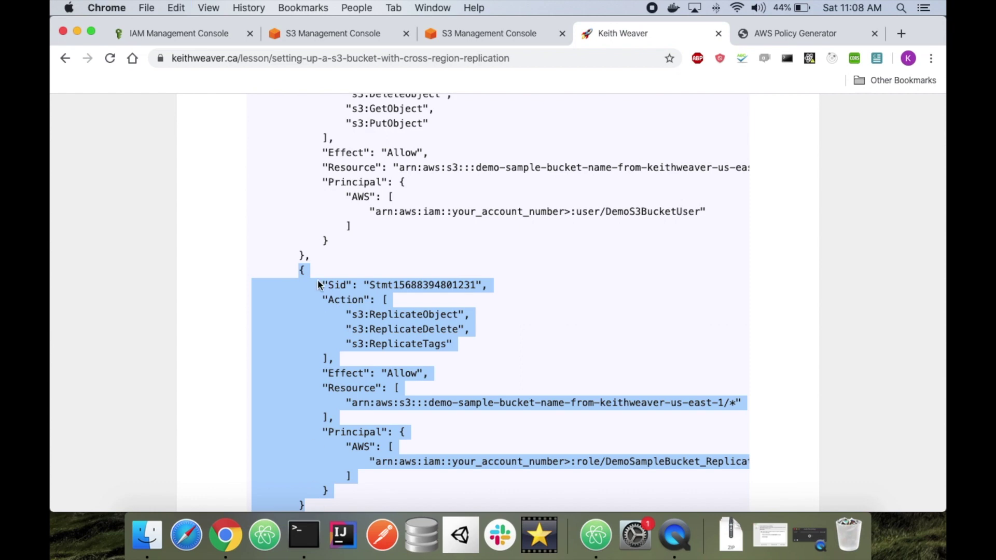
Step: Paste the copied replication statement after the existing statement in the US West bucket's policy, separated by a comma
left_click(343, 35)
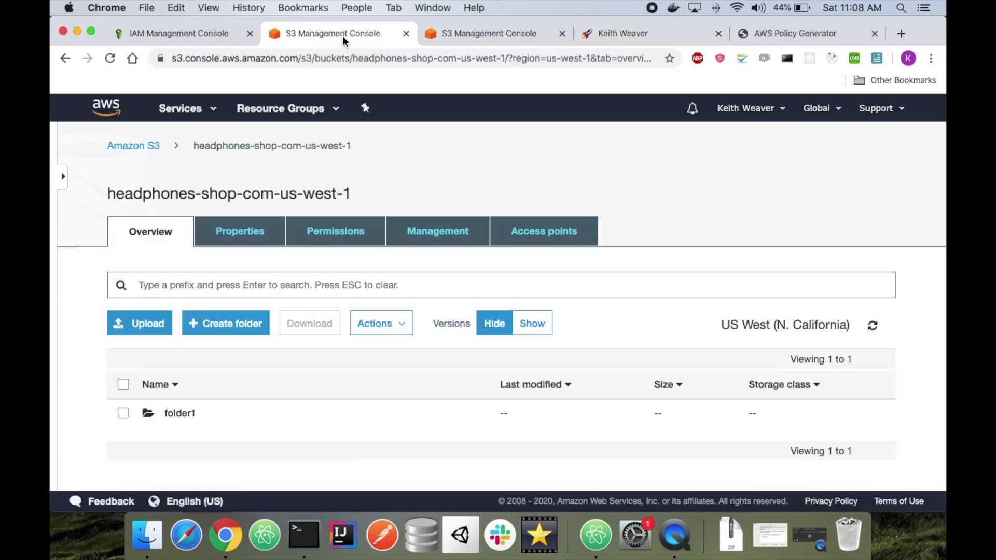
left_click(321, 239)
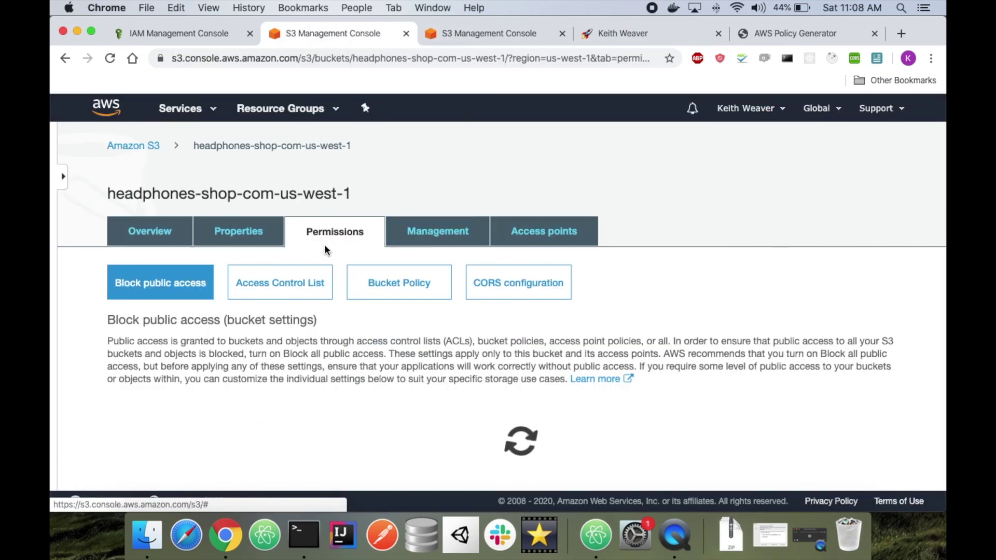
left_click(399, 283)
scroll(158, 360, "down", 5)
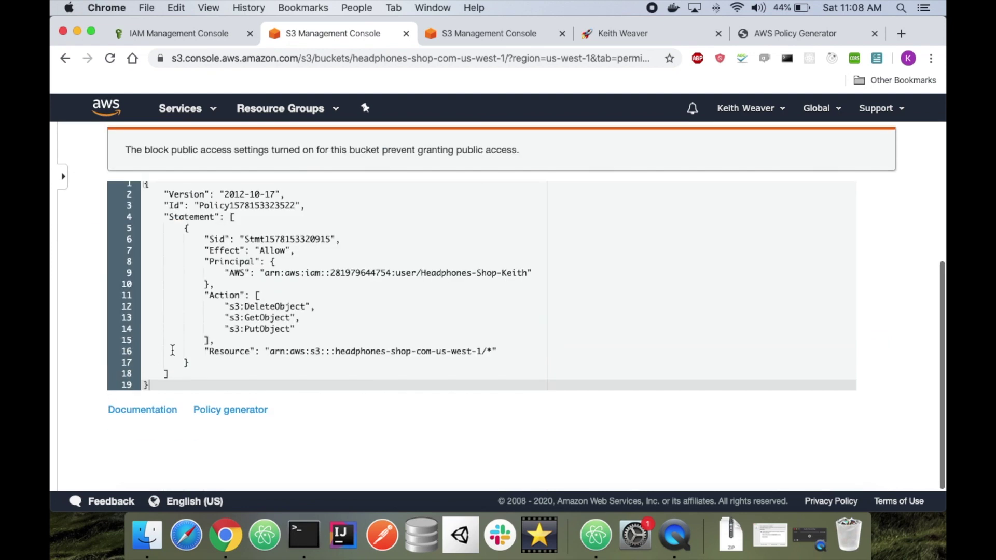
left_click(190, 362)
type(",")
key("Return")
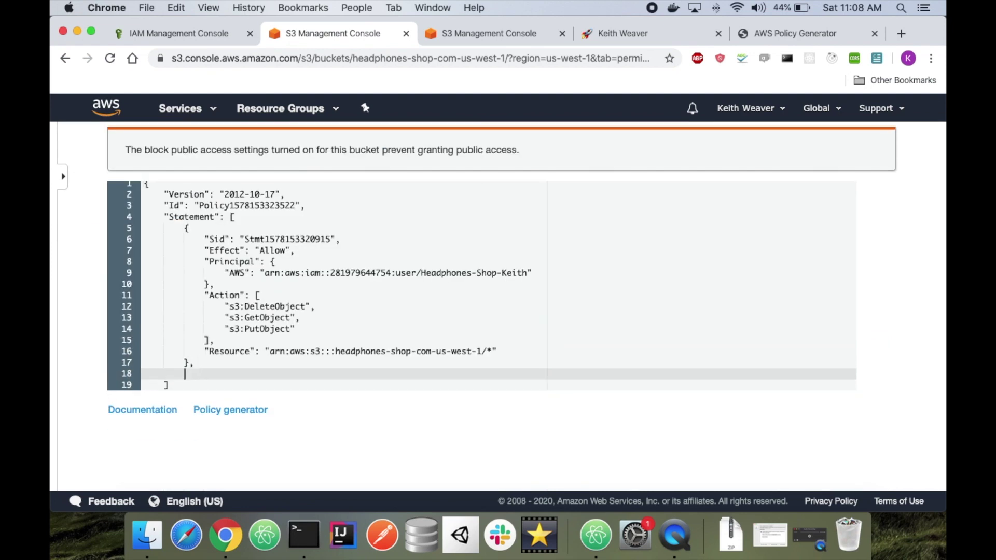
key("super+v")
Step: Replace the sample resource ARN in the US West policy's replication statement with arn:aws:s3:::headphones-shop-com-us-west-1/*, copied from the first statement
scroll(311, 269, "up", 4)
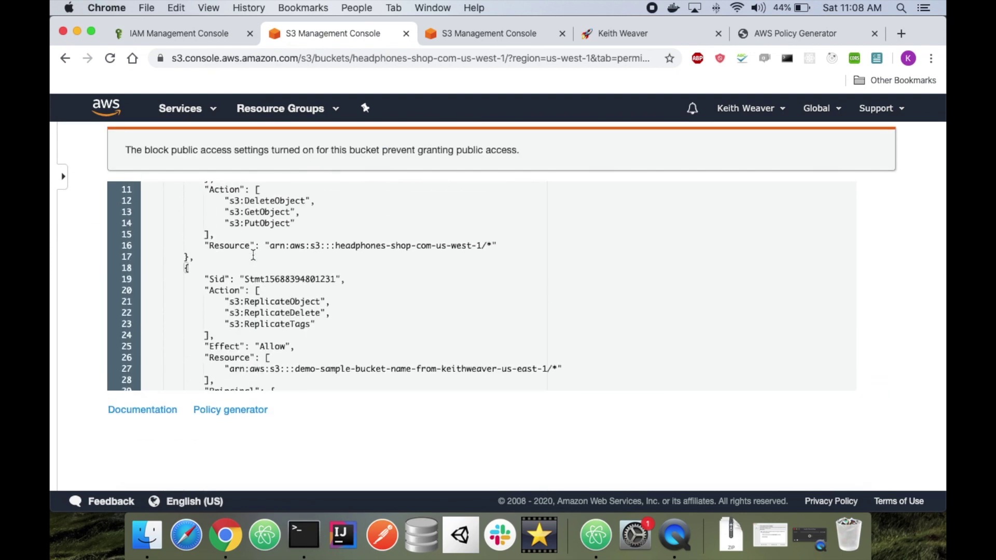
double_click(280, 254)
left_click(481, 254, "shift")
key("super+c")
scroll(480, 252, "down", 4)
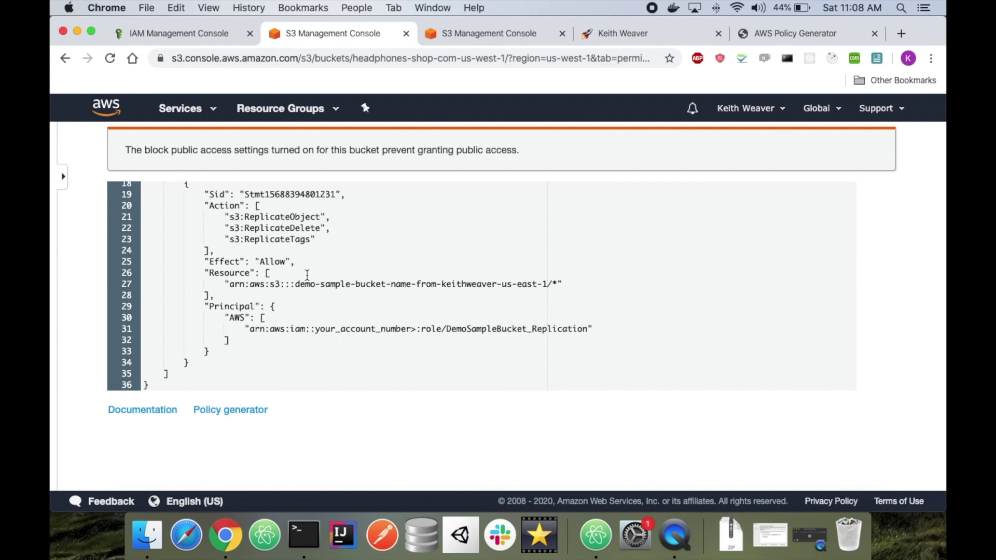
left_click_drag(231, 283, 546, 284)
key("super+v")
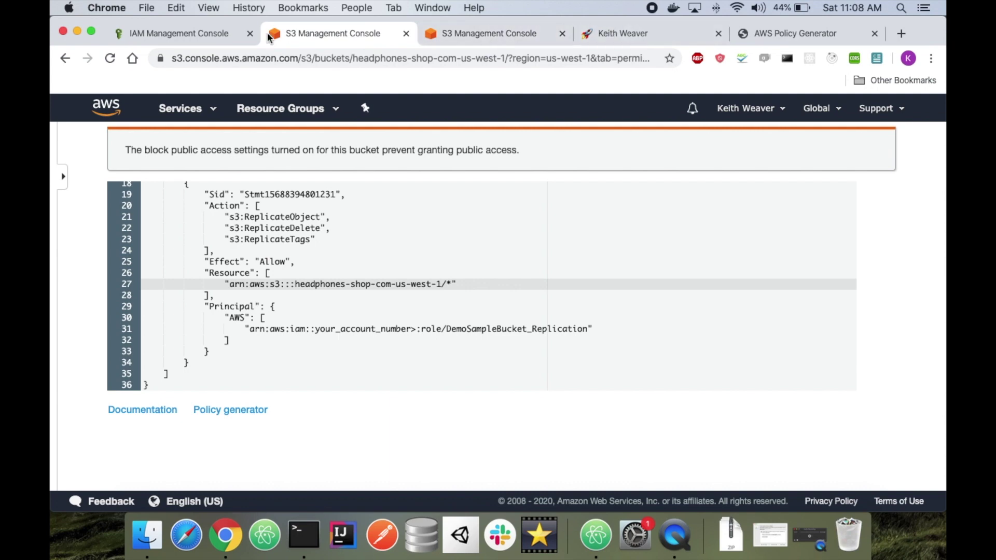
Step: Copy the Headphones-Shop-Role ARN from its IAM summary and use it to replace the placeholder principal in the replication statement
left_click(203, 30)
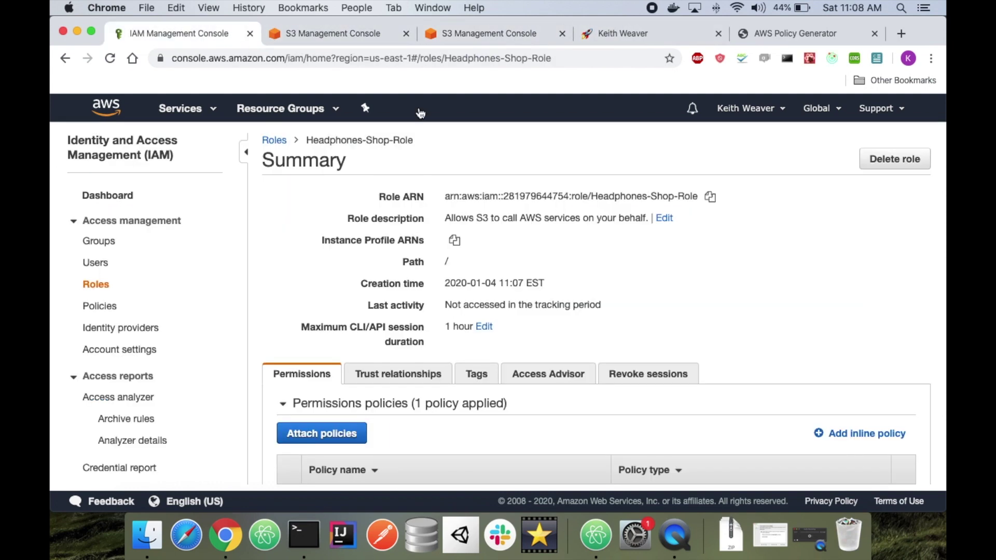
left_click(709, 196)
left_click(325, 31)
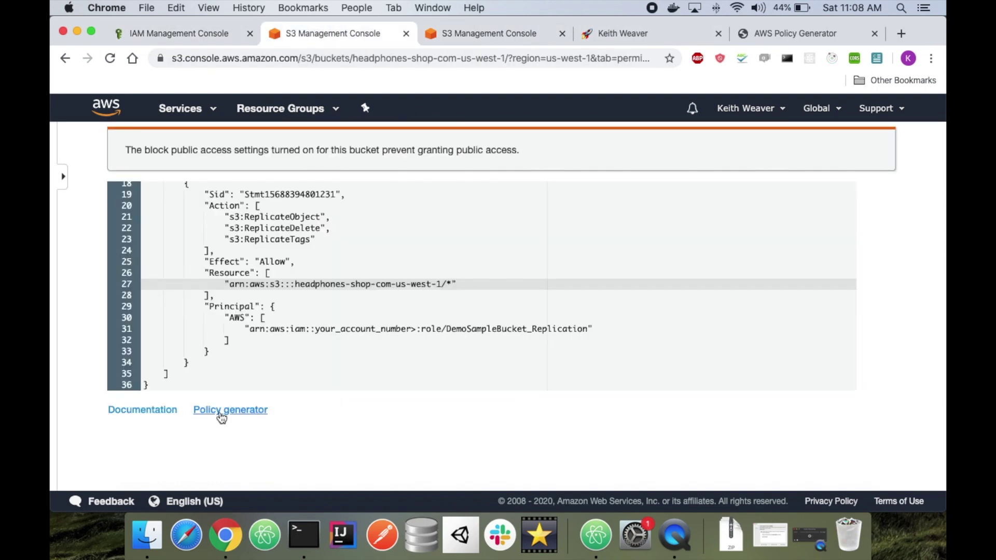
left_click_drag(248, 329, 591, 331)
key("super+v")
scroll(415, 304, "up", 2)
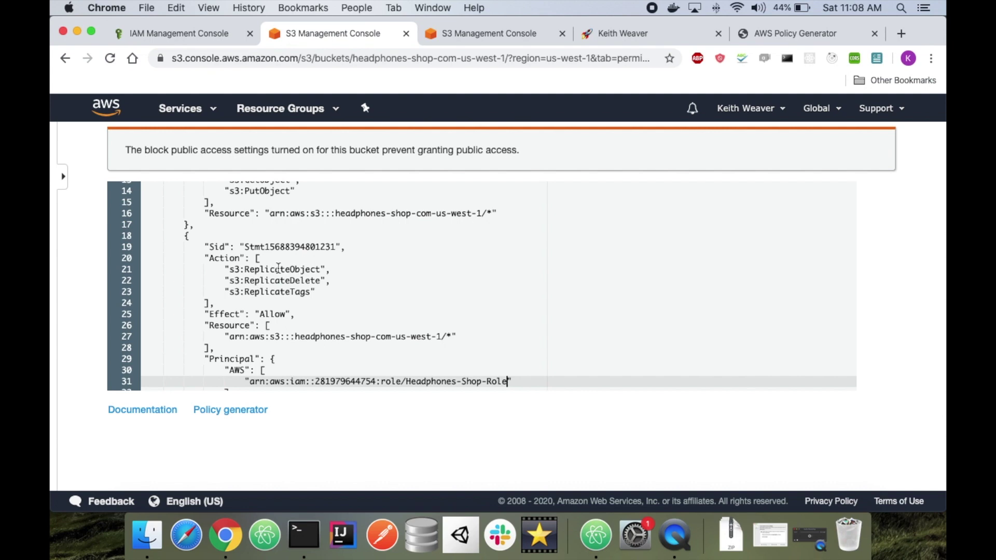
scroll(412, 292, "down", 2)
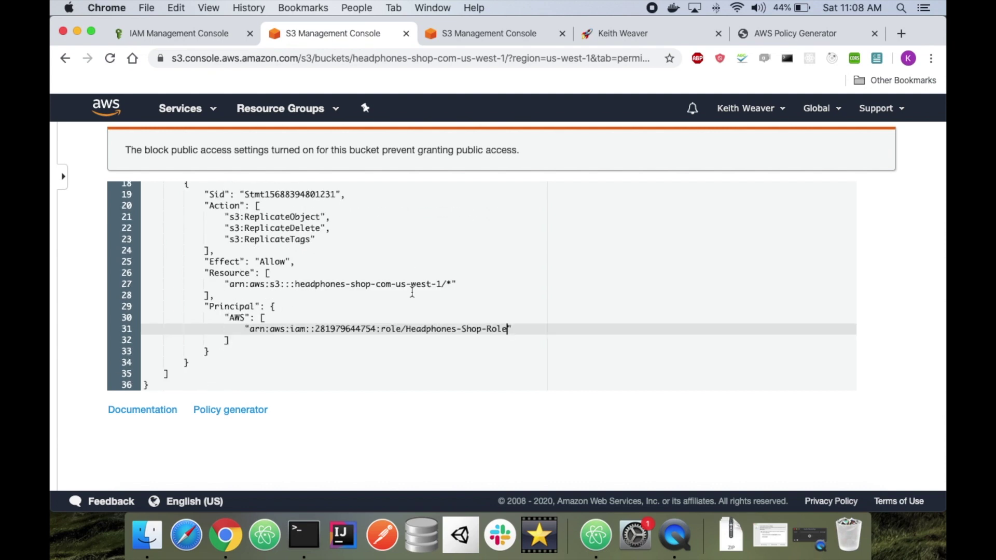
Step: Copy the whole completed replication statement and save the US West bucket's policy
left_click(227, 361)
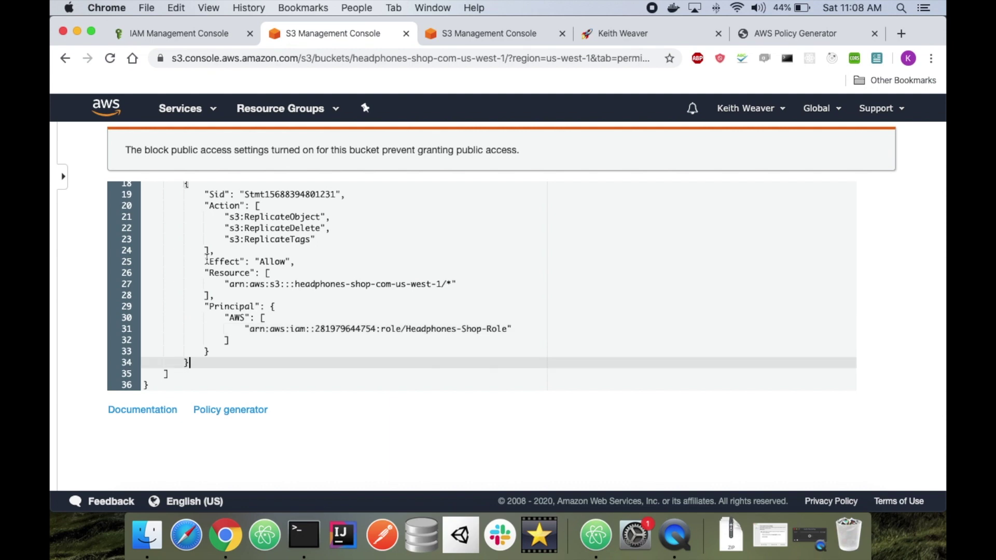
scroll(208, 259, "up", 3)
left_click(192, 222, "shift")
key("super+c")
scroll(200, 229, "down", 2)
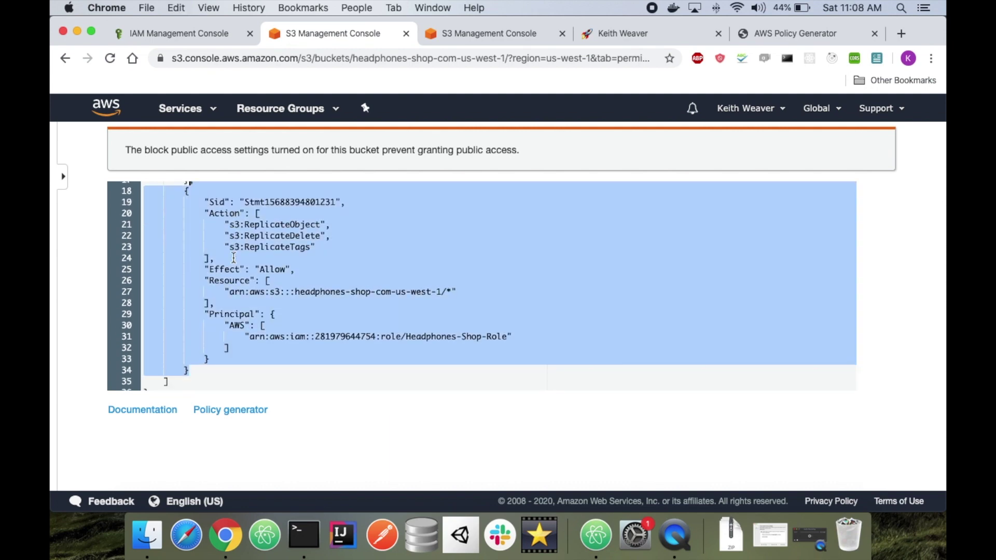
scroll(886, 337, "up", 3)
left_click(829, 261)
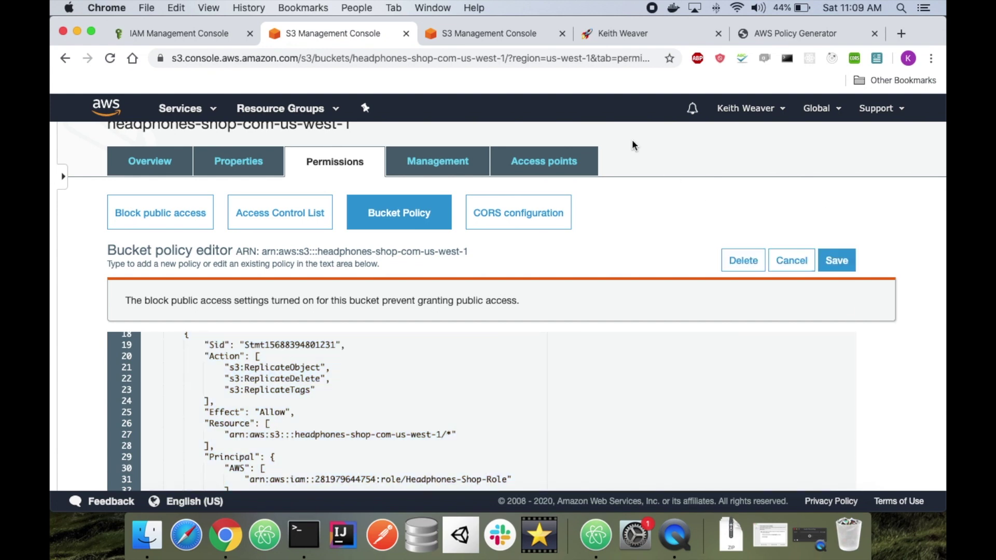
Step: Open the bucket policy of headphones-shop-com-us-east-1 and paste the copied replication statement after the existing one, adding a separating comma
left_click(456, 33)
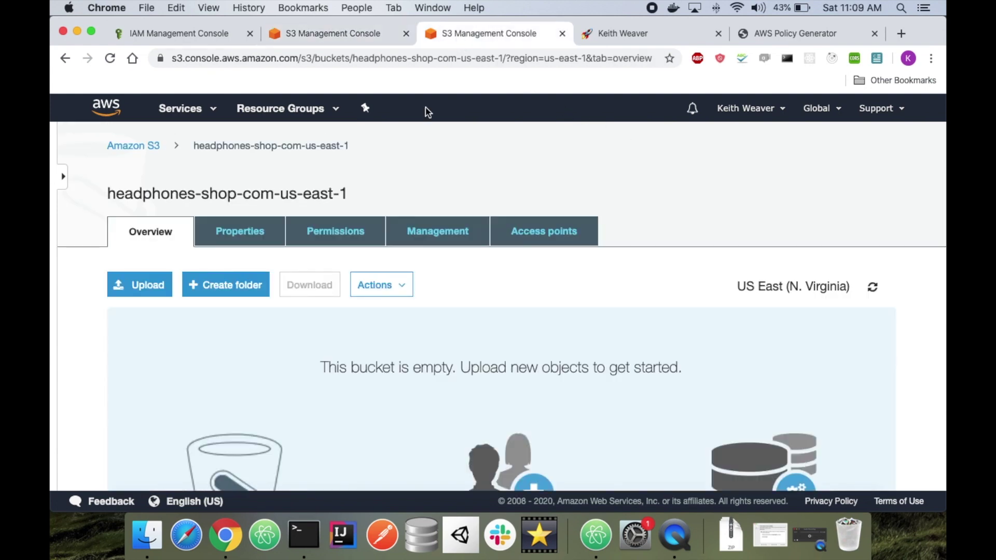
left_click(338, 231)
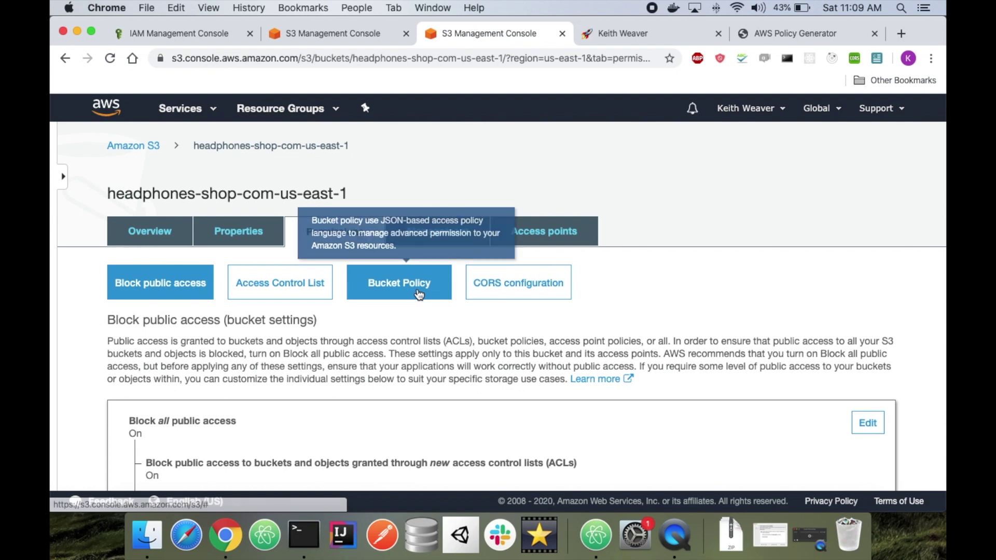
left_click(398, 283)
scroll(311, 337, "down", 3)
scroll(296, 333, "down", 1)
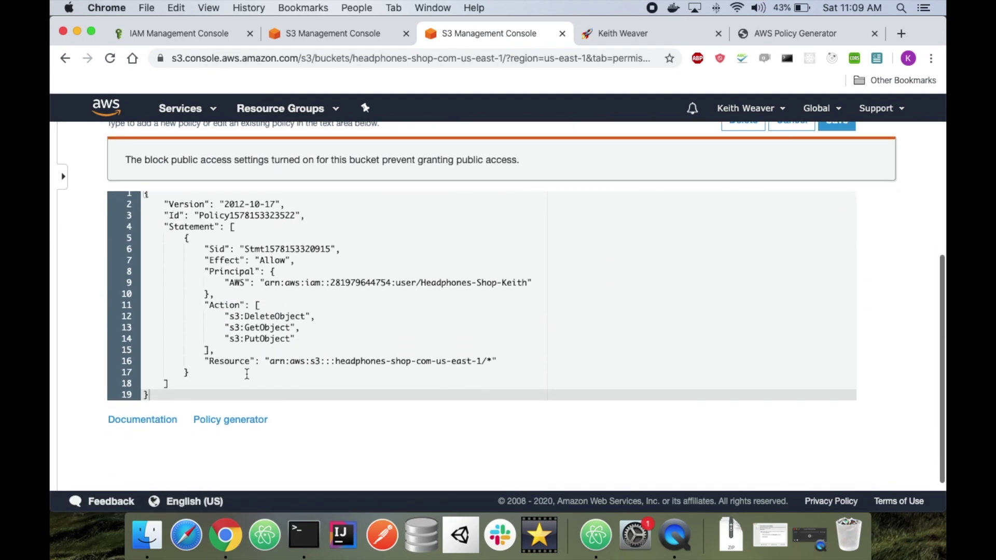
left_click(248, 372)
type(",")
key("Return")
key("super+v")
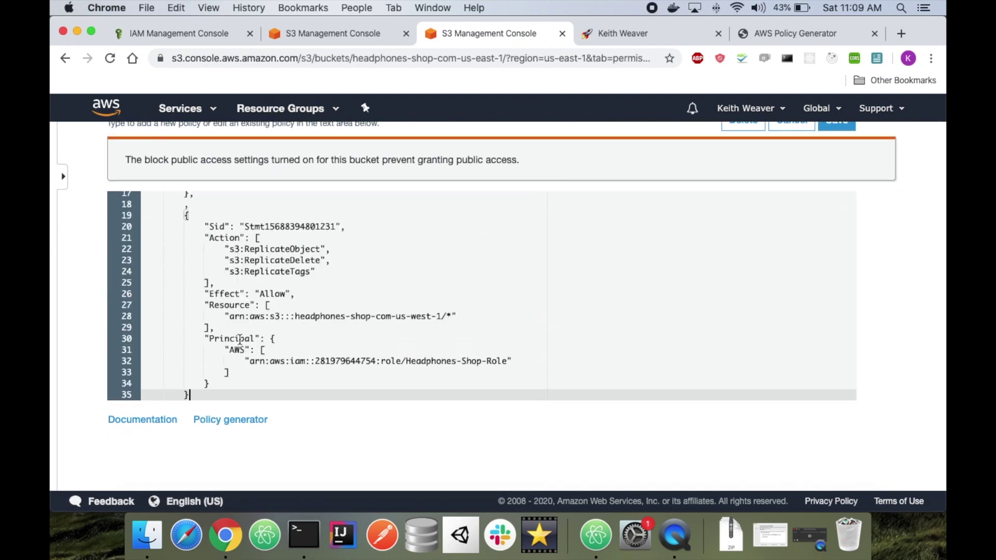
Step: Change west to east in the pasted statement's resource ARN and try to save the US East bucket policy
left_click(425, 316)
double_click(425, 316)
type("east")
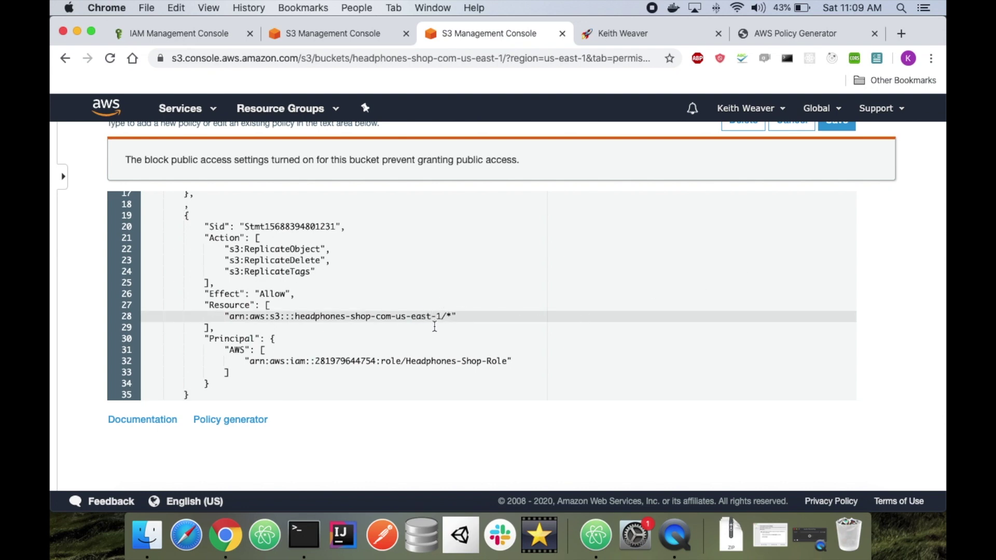
left_click(849, 129)
scroll(887, 275, "down", 2)
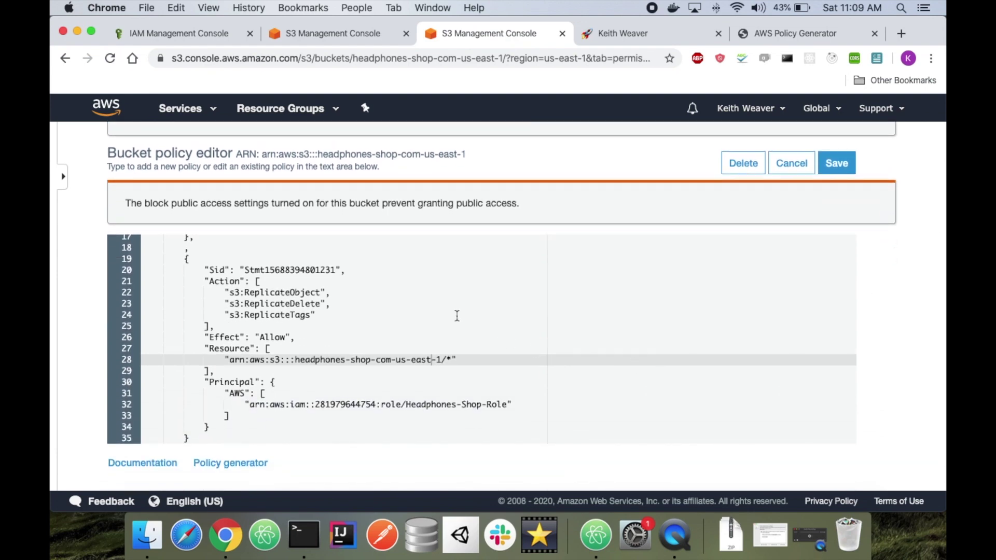
Step: Remove the stray comma line before the replication statement and save the US East bucket policy
left_click(244, 246)
key("BackSpace")
key("shift+Down")
key("BackSpace")
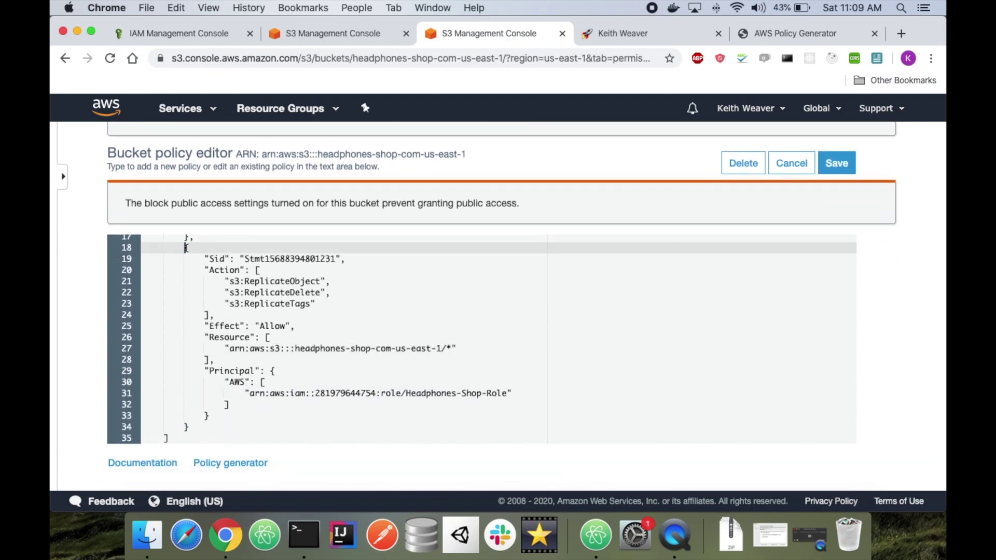
left_click(845, 164)
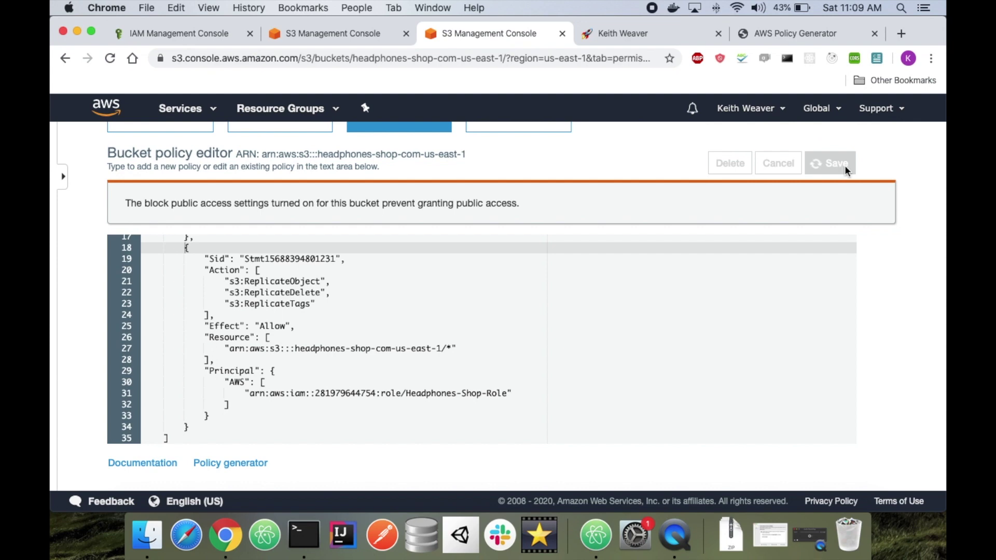
Step: Enable versioning in the properties of the headphones-shop-com-us-east-1 bucket and save the setting
scroll(875, 311, "up", 2)
scroll(851, 320, "up", 6)
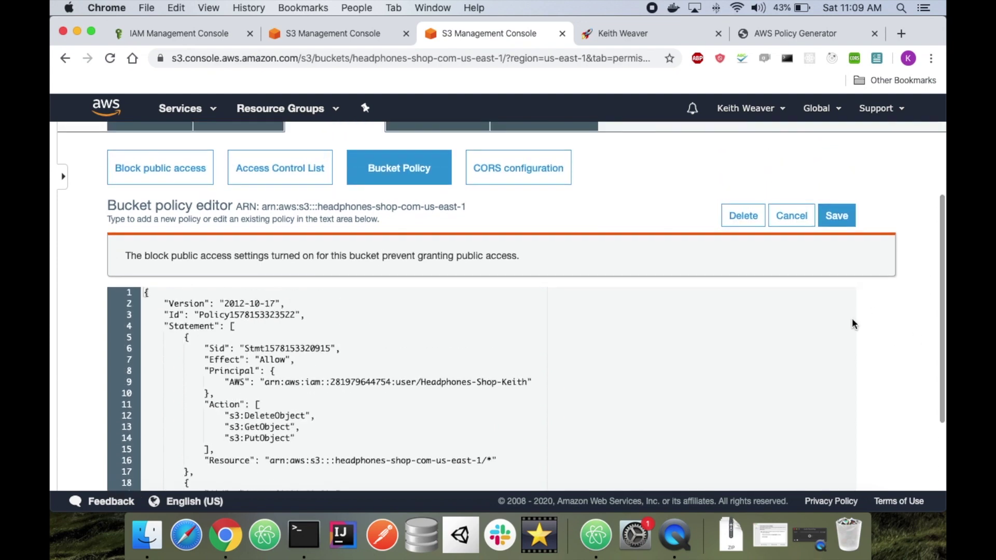
scroll(559, 259, "up", 4)
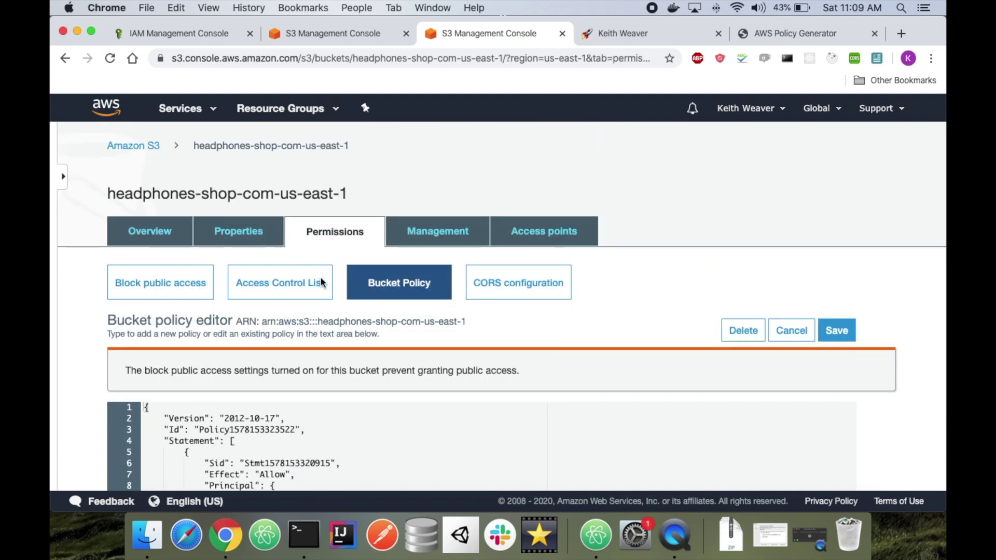
left_click(167, 235)
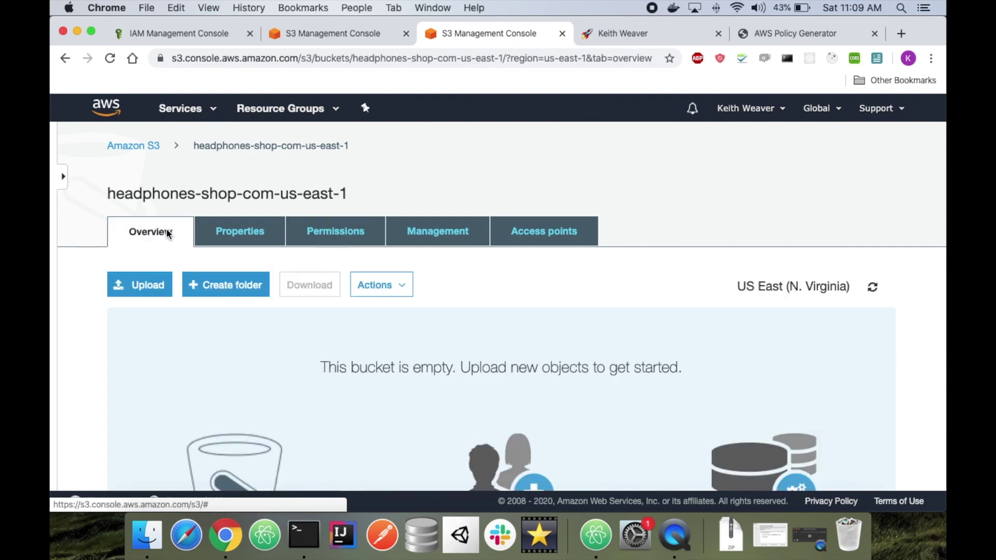
left_click(234, 233)
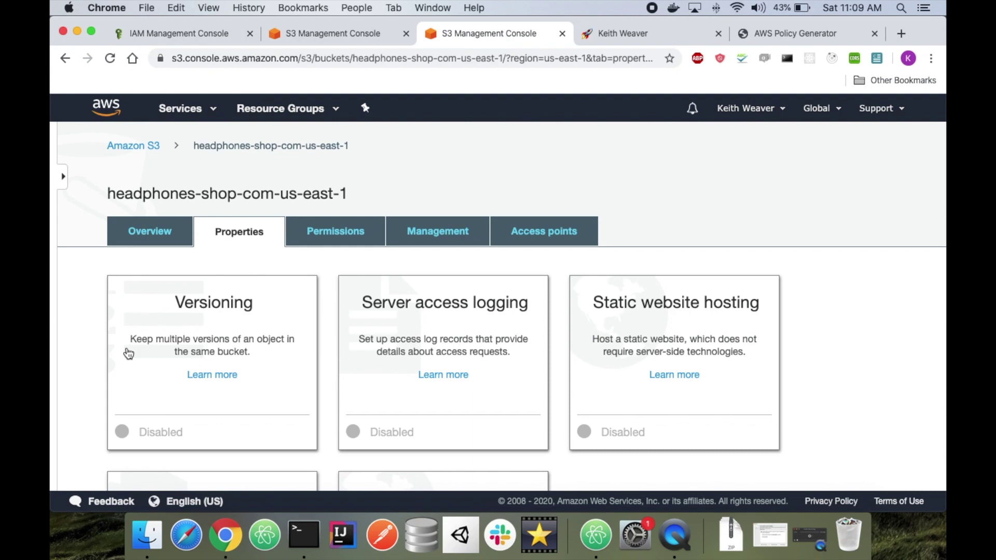
left_click(160, 363)
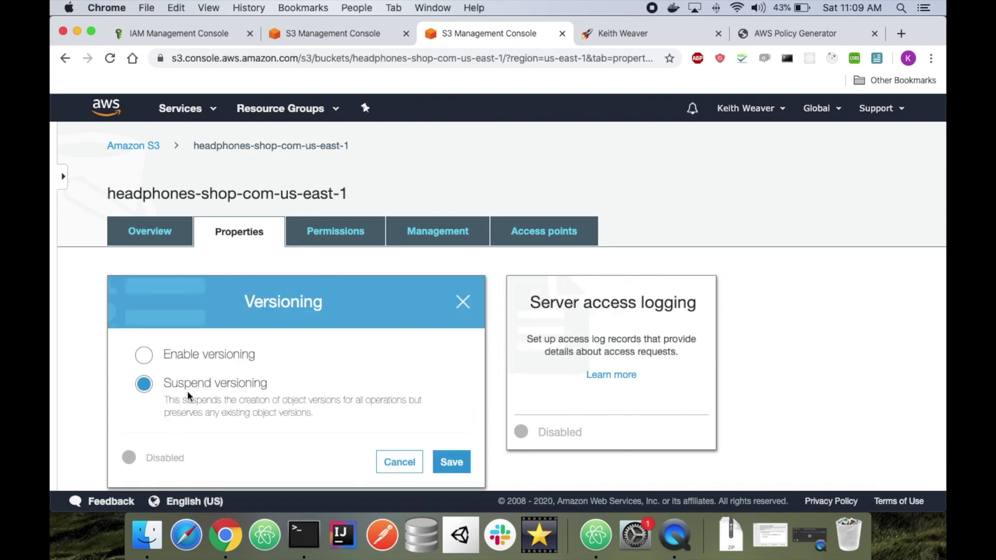
left_click(171, 353)
left_click(464, 467)
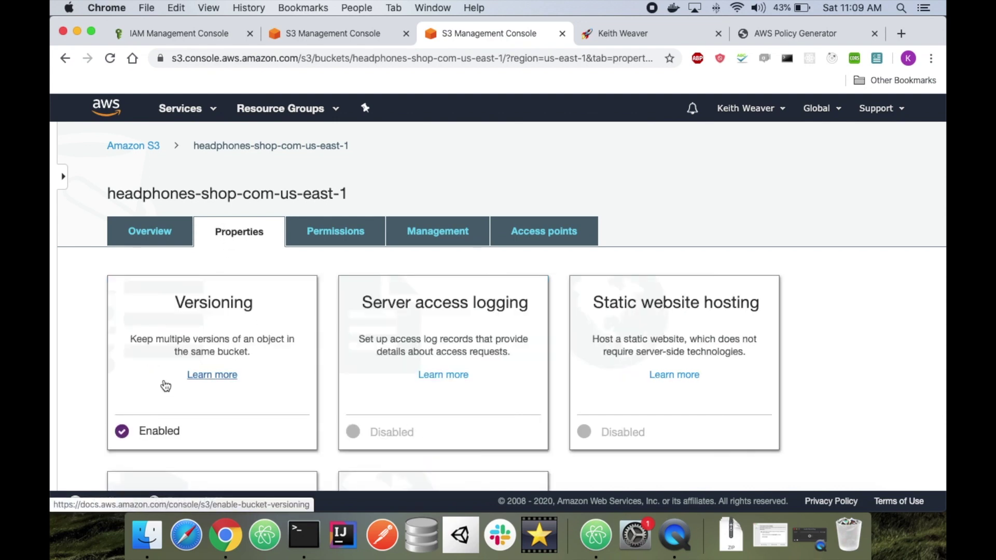
Step: Review the properties of the headphones-shop-com-us-west-1 bucket and return to its overview
left_click(285, 25)
left_click(232, 165)
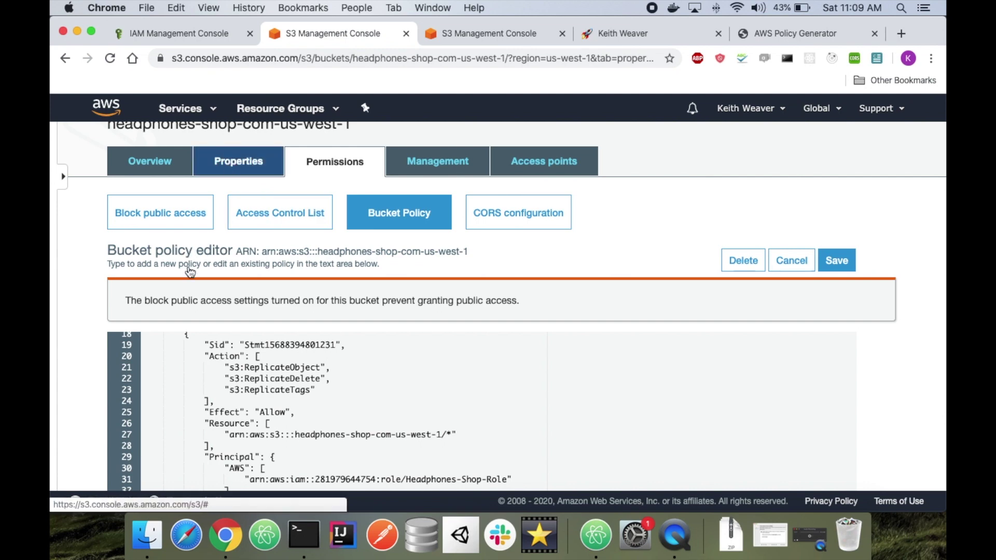
left_click(142, 233)
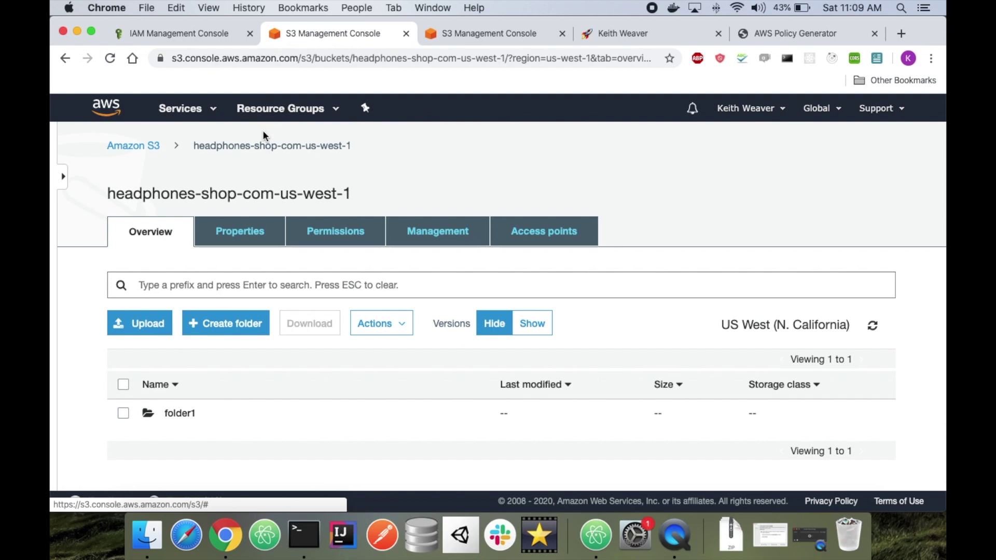
Step: Add a replication rule to the headphones-shop-com-us-west-1 bucket, keeping the entire bucket as the source
left_click(450, 233)
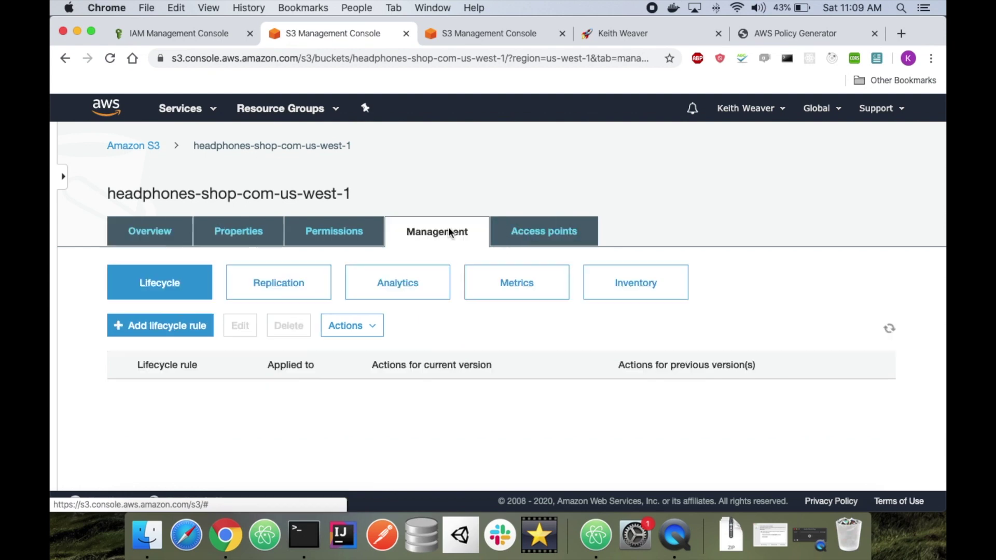
left_click(266, 289)
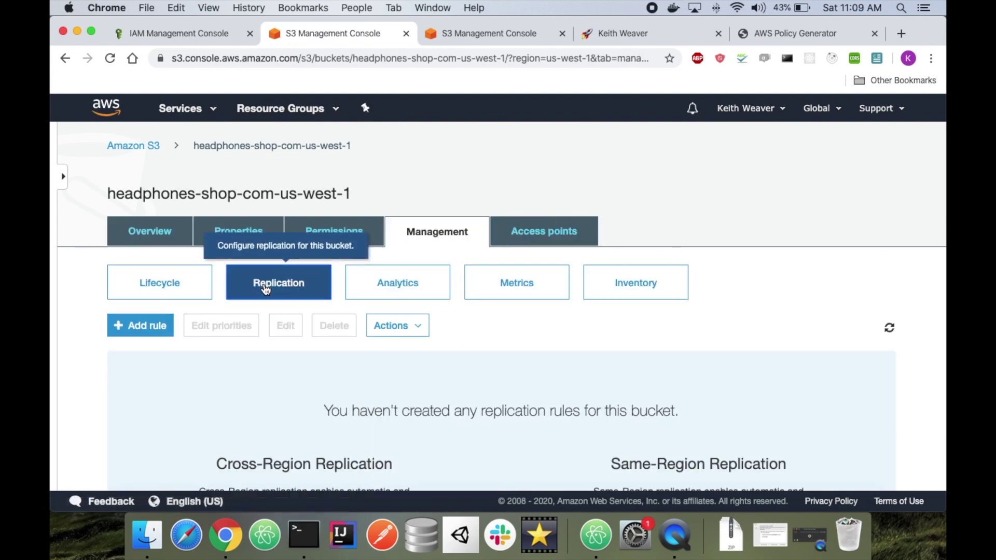
left_click(161, 325)
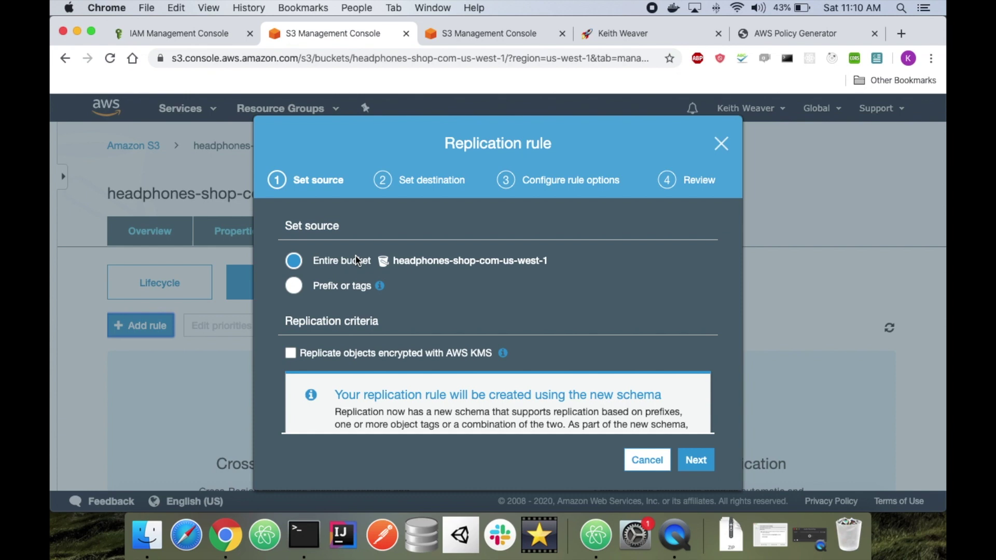
scroll(356, 259, "down", 3)
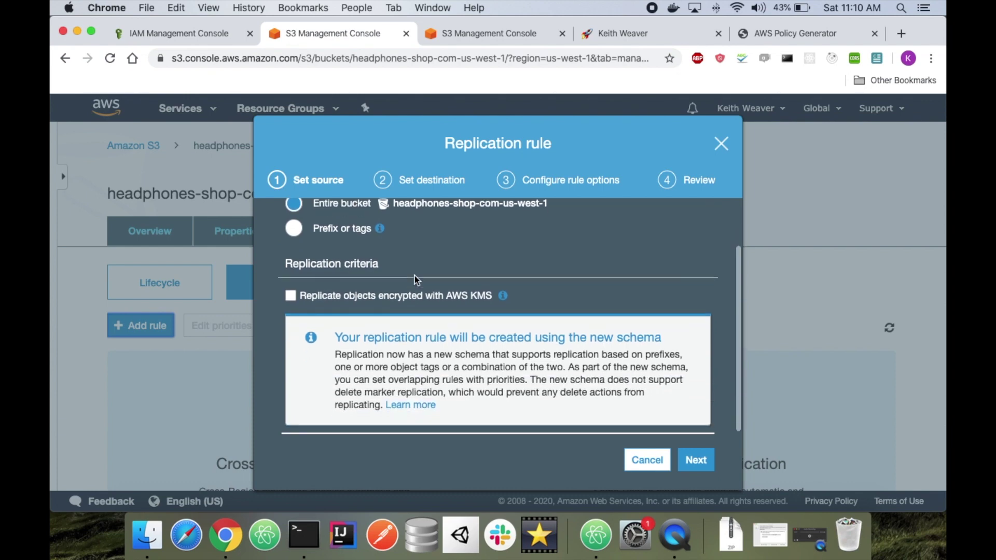
left_click(694, 459)
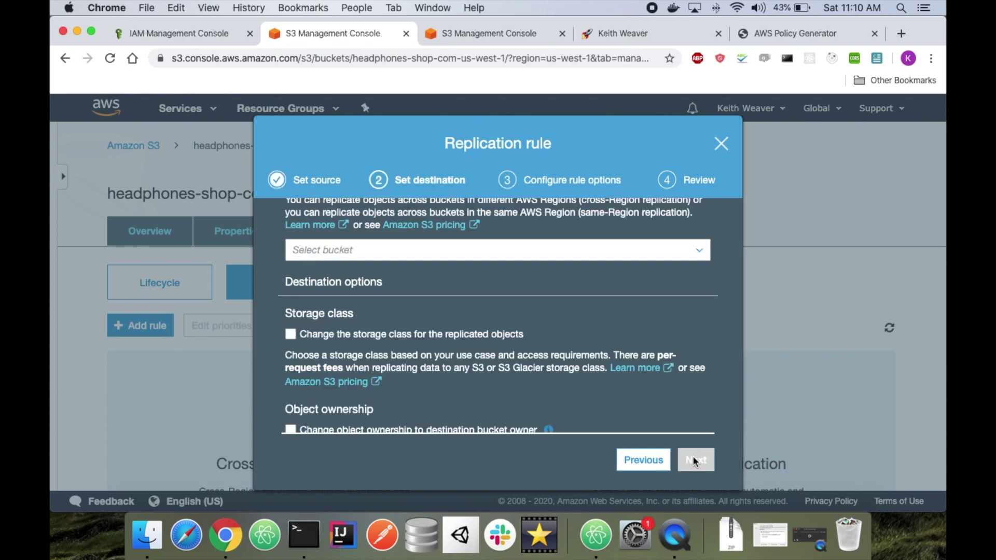
Step: Set headphones-shop-com-us-east-1 as the replication destination, keep the default destination options and continue to the rule options
left_click(406, 254)
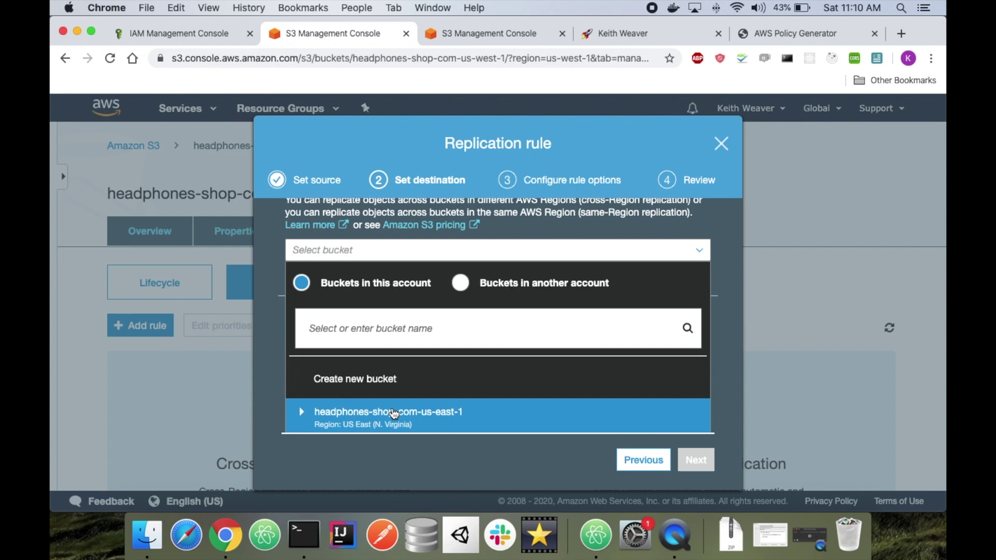
left_click(394, 413)
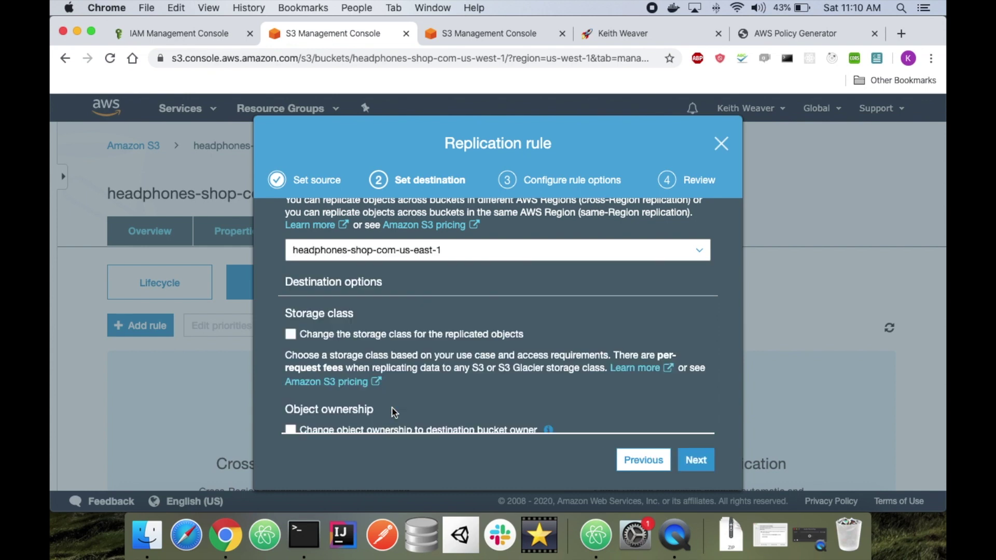
scroll(497, 372, "down", 2)
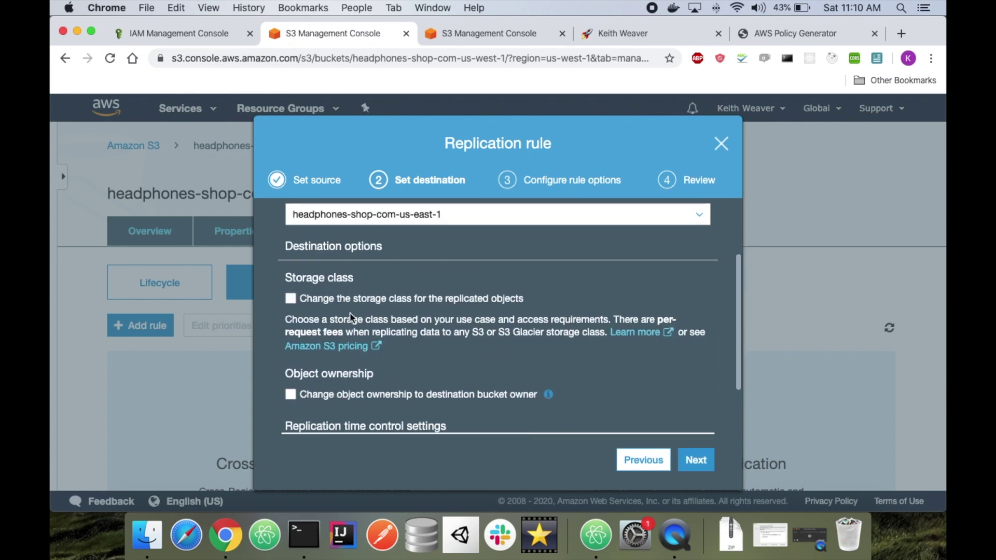
left_click(695, 460)
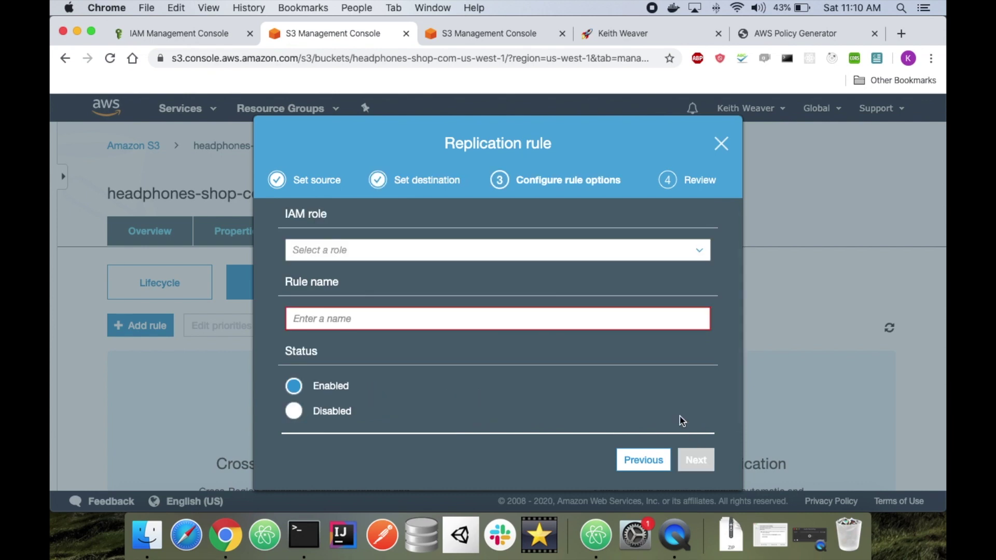
Step: Assign Headphones-Shop-Role to the rule, name it EntireBucketReplication, keep it enabled and save the replication rule
left_click(463, 251)
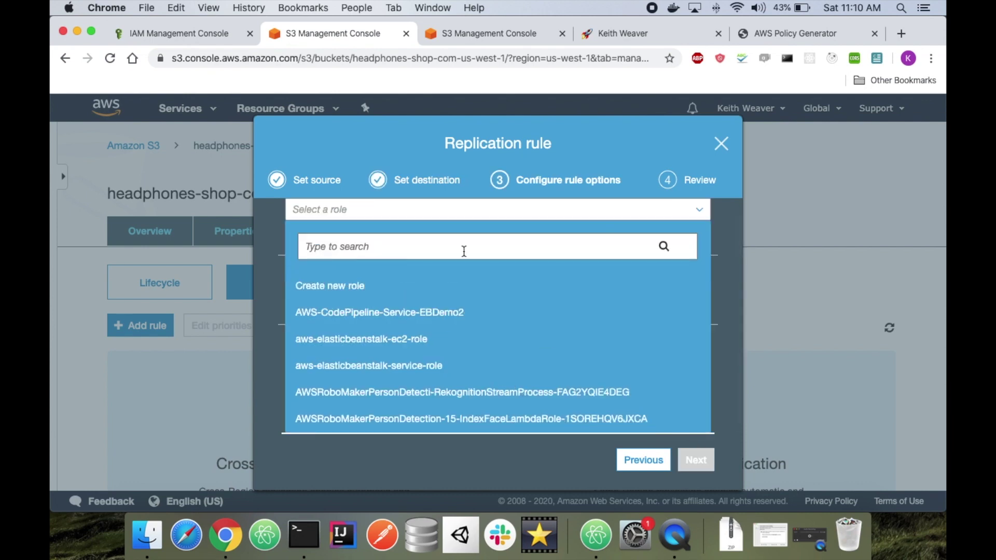
type("Head")
left_click(445, 325)
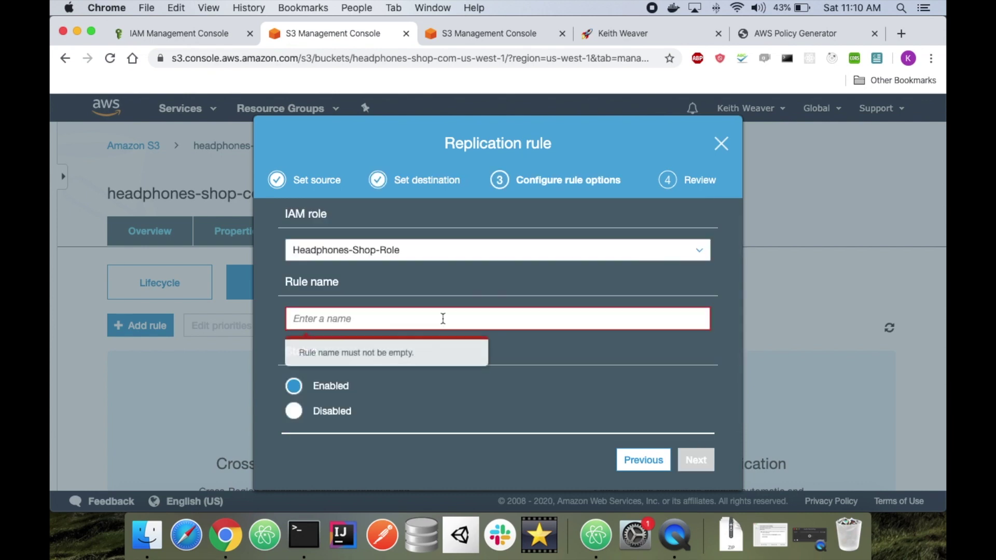
type("Ent")
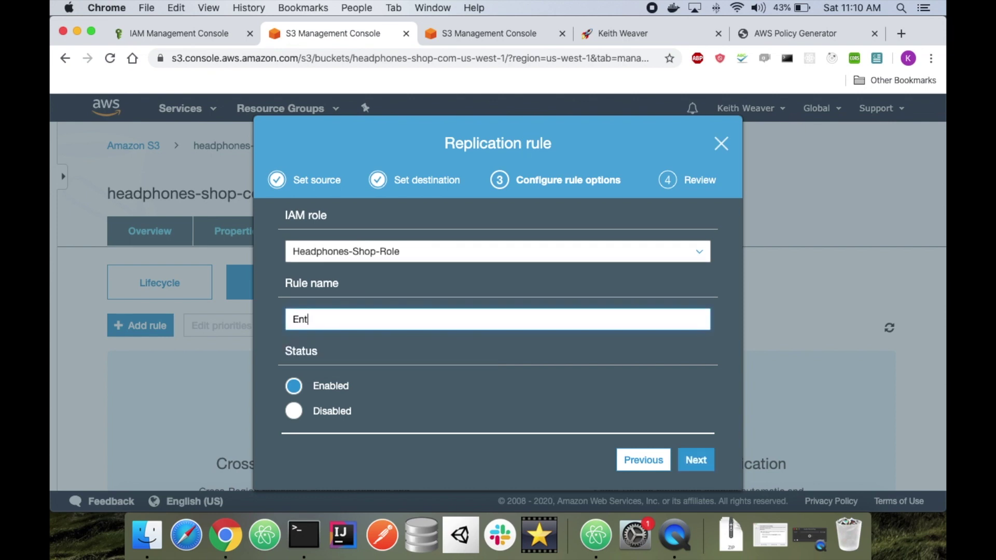
type("ire ucketReplication")
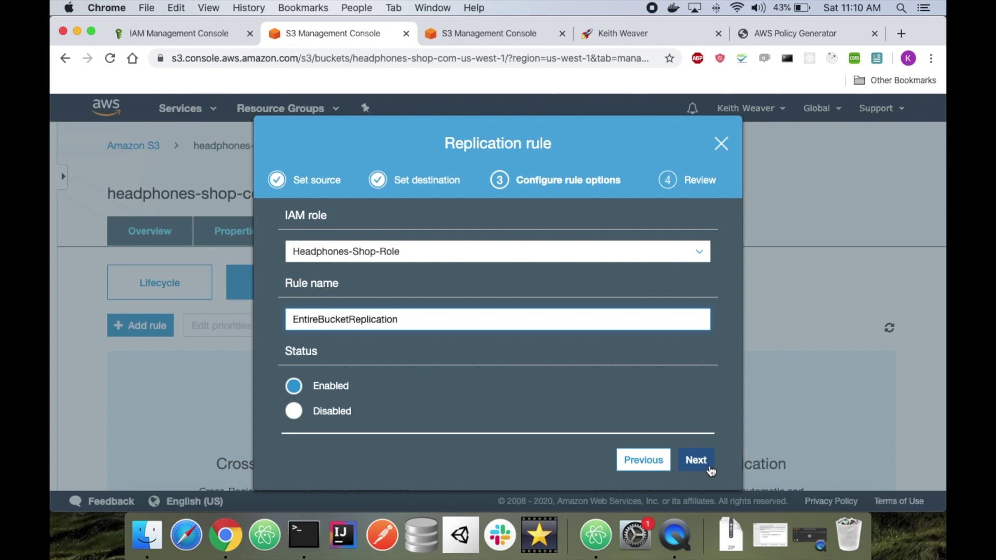
left_click(704, 468)
left_click(704, 469)
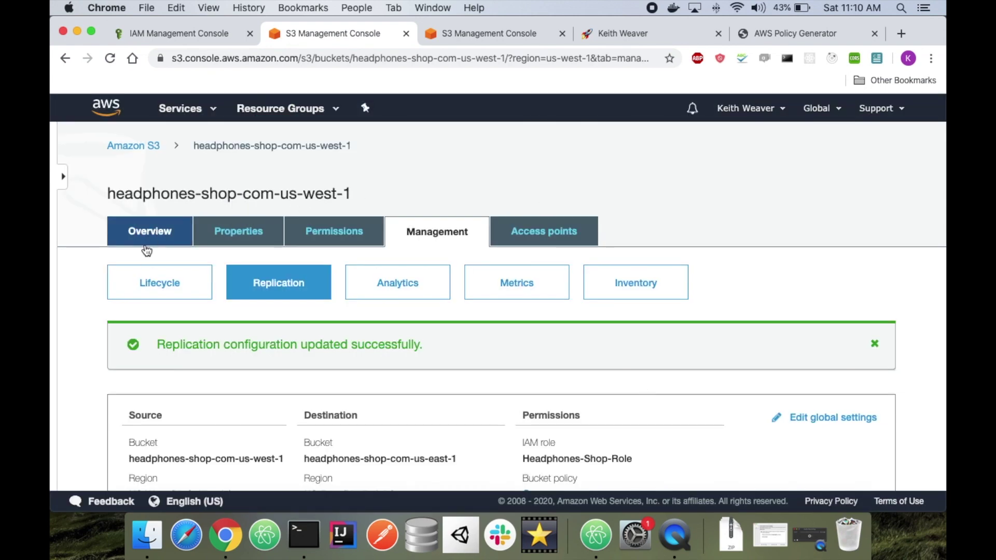
left_click(252, 285)
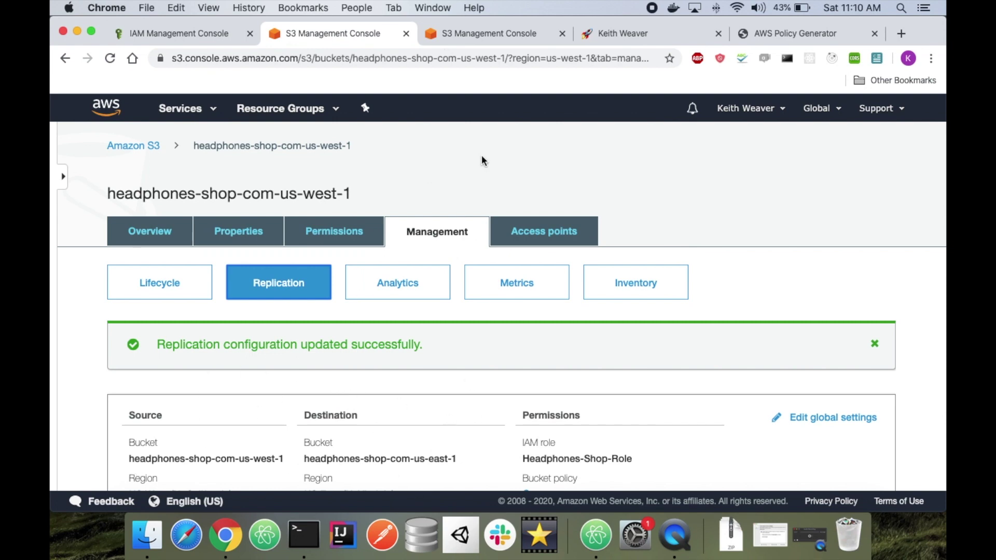
Step: Start a replication rule on the headphones-shop-com-us-east-1 bucket, keeping the entire bucket as the source
left_click(464, 33)
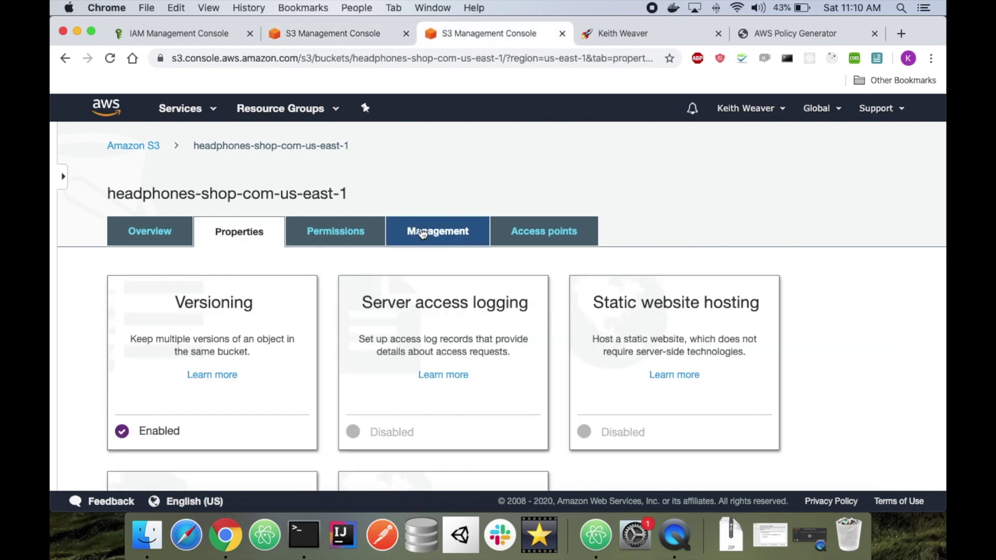
left_click(346, 227)
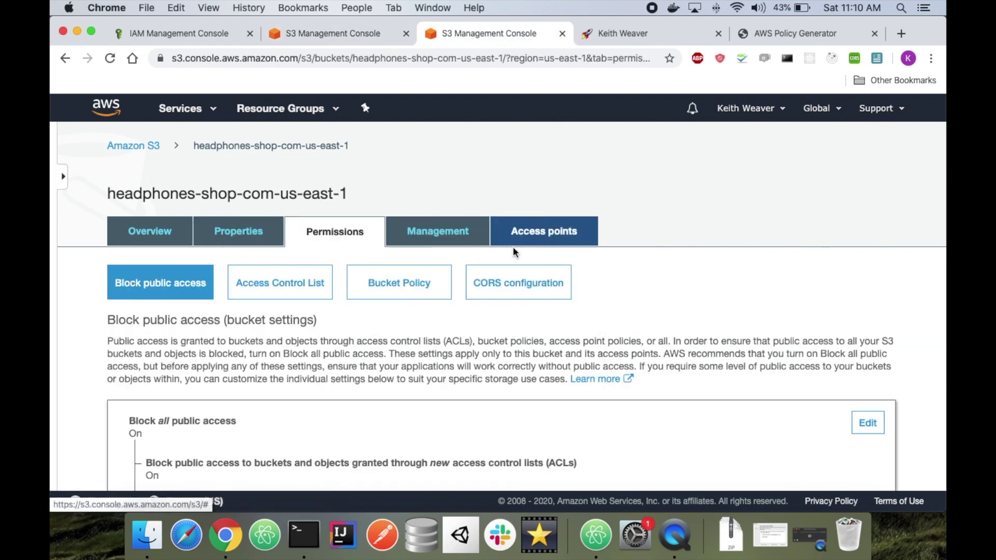
left_click(438, 231)
left_click(293, 286)
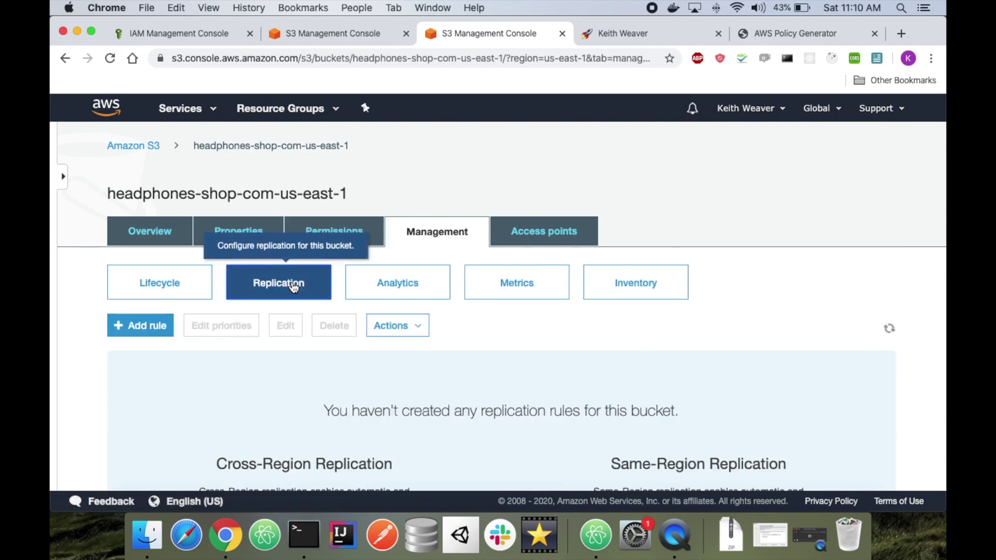
left_click(139, 325)
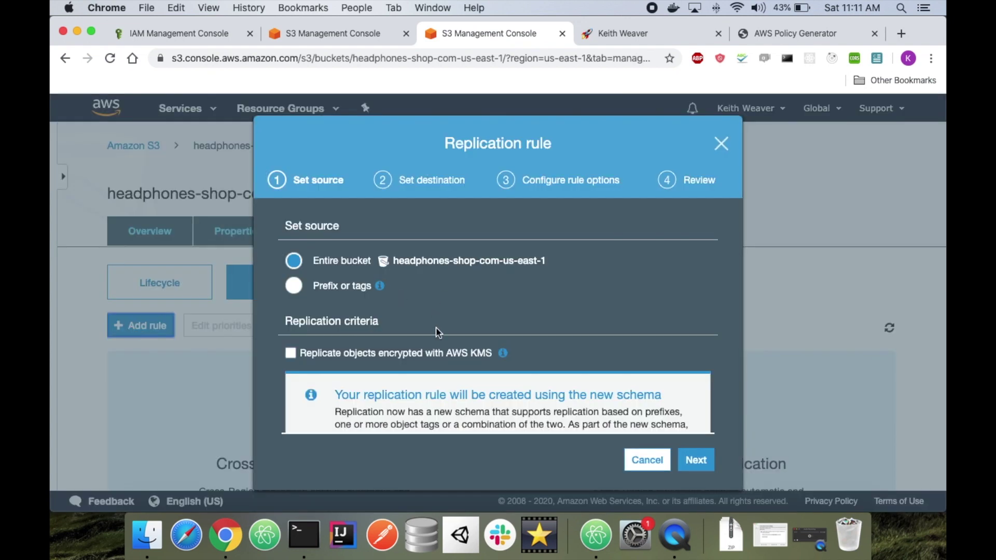
left_click(696, 460)
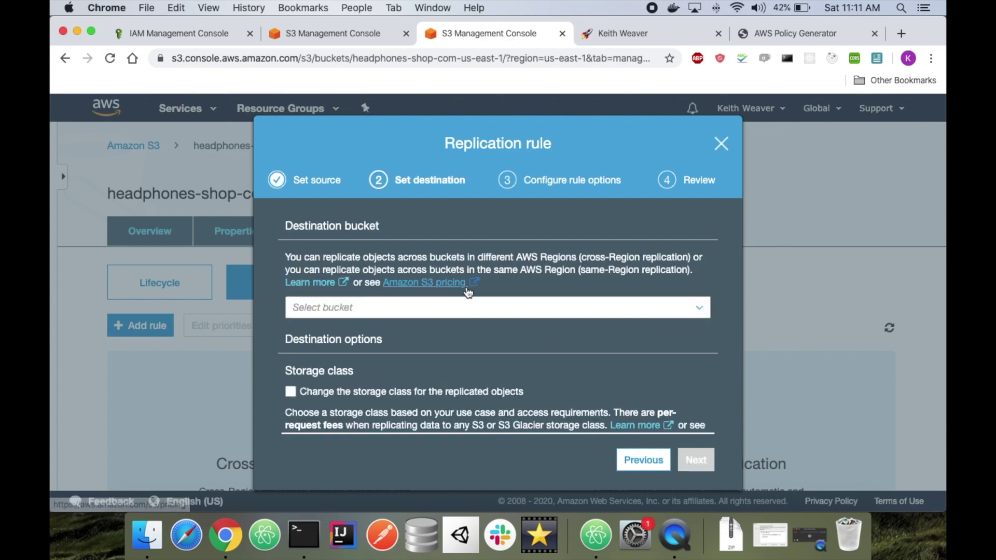
Step: Set headphones-shop-com-us-west-1 as the rule's destination bucket and continue with the default destination options
left_click(429, 307)
scroll(422, 358, "down", 1)
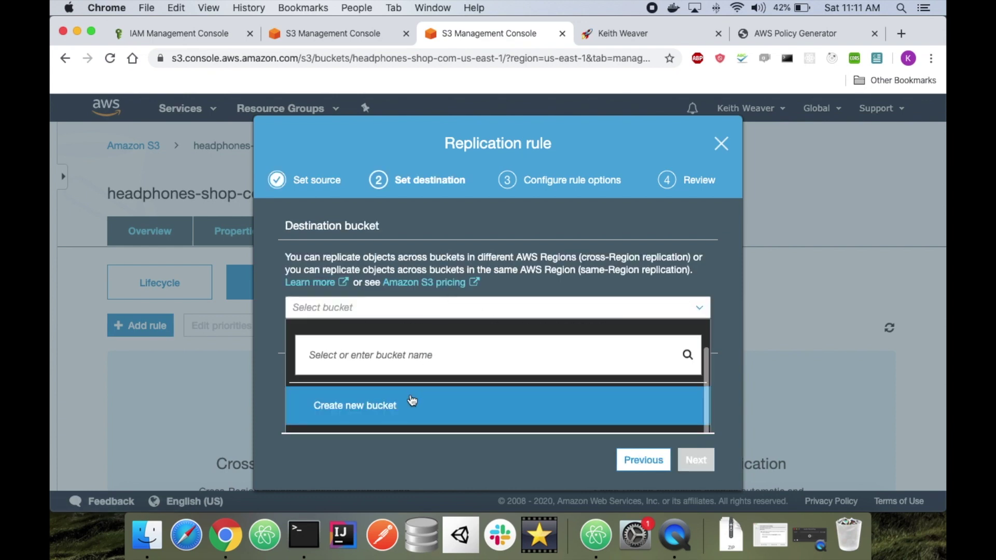
type("s-w")
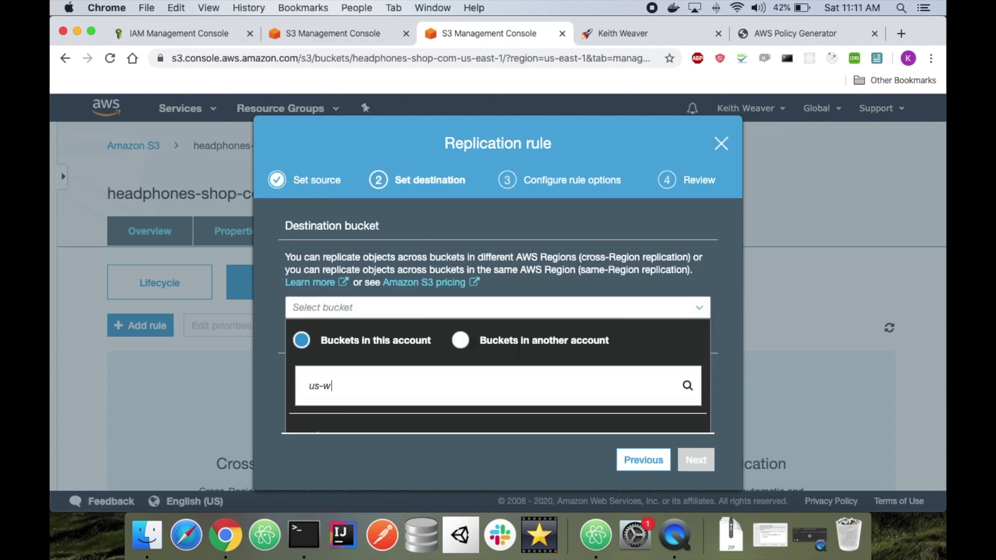
type("est")
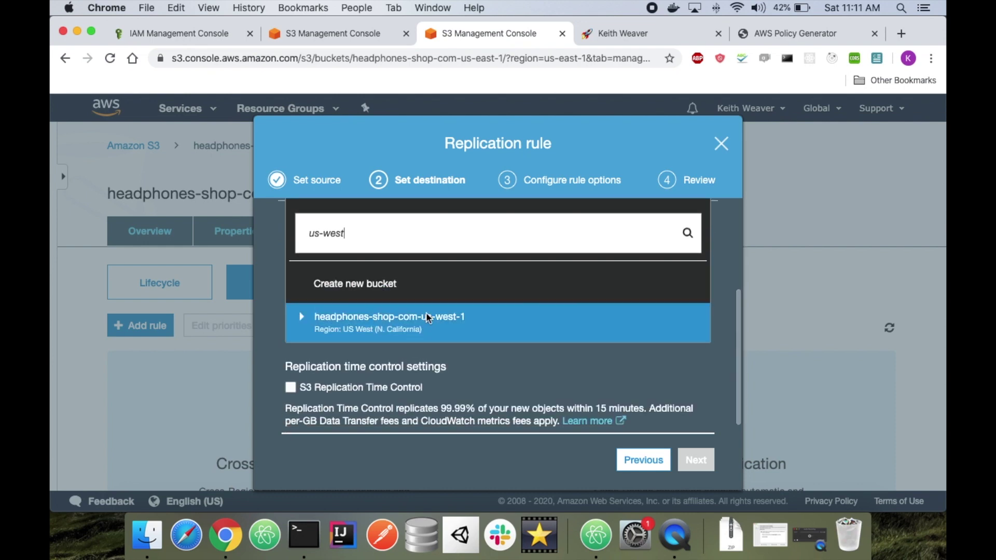
left_click(428, 318)
scroll(393, 275, "up", 5)
scroll(571, 390, "down", 2)
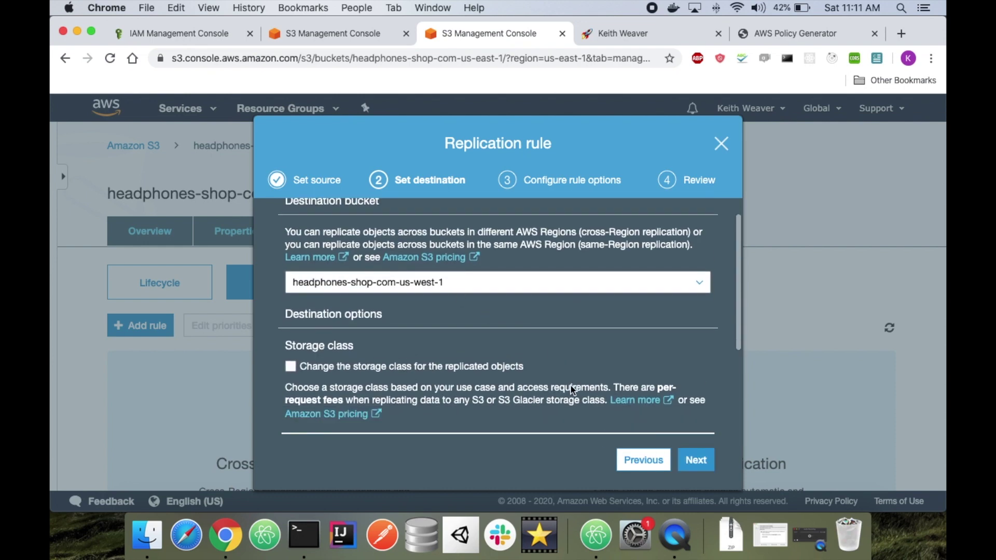
left_click(701, 458)
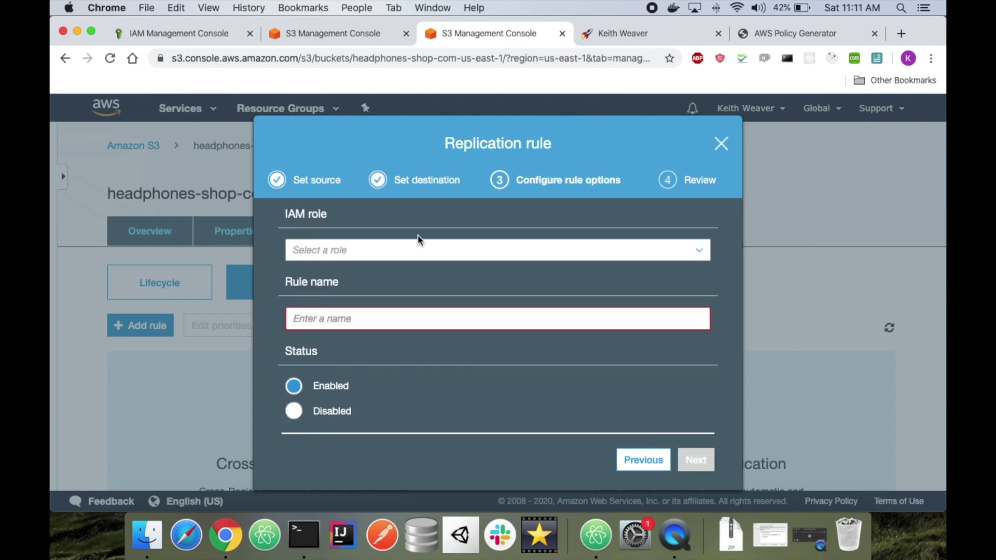
Step: Give the us-east-1 bucket's rule the Headphones-Shop-Role and the name EntireBucketReplication, review it and save
left_click(417, 252)
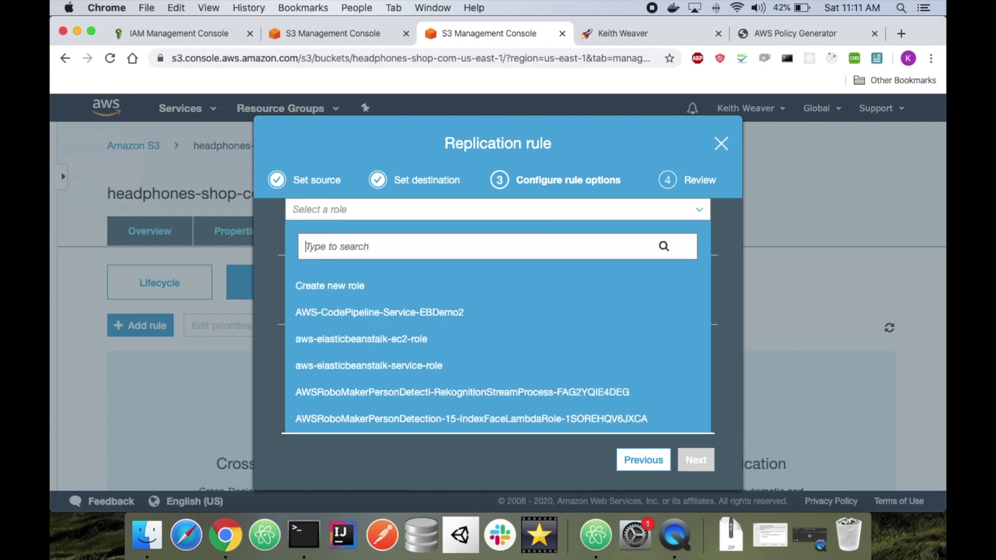
type("Head")
left_click(418, 325)
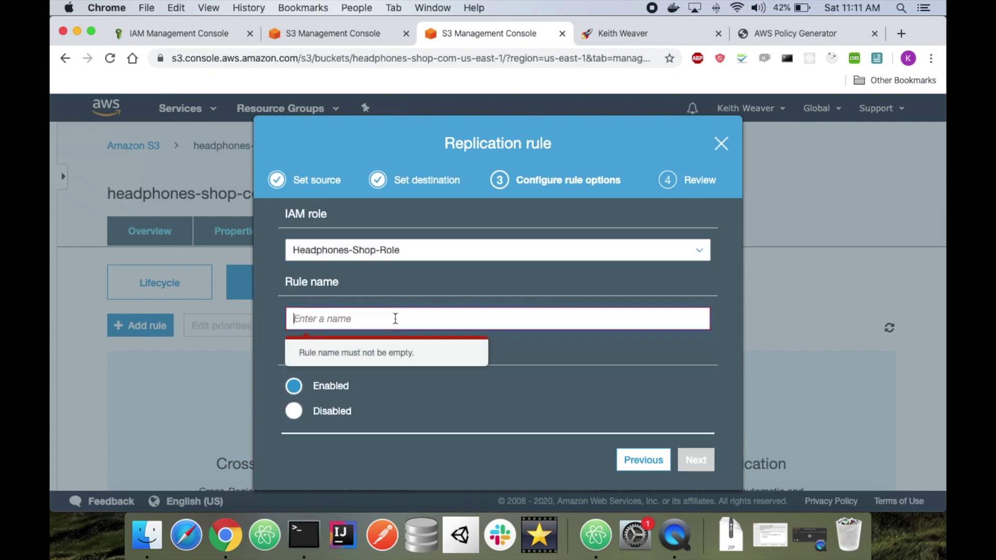
type("EntireB")
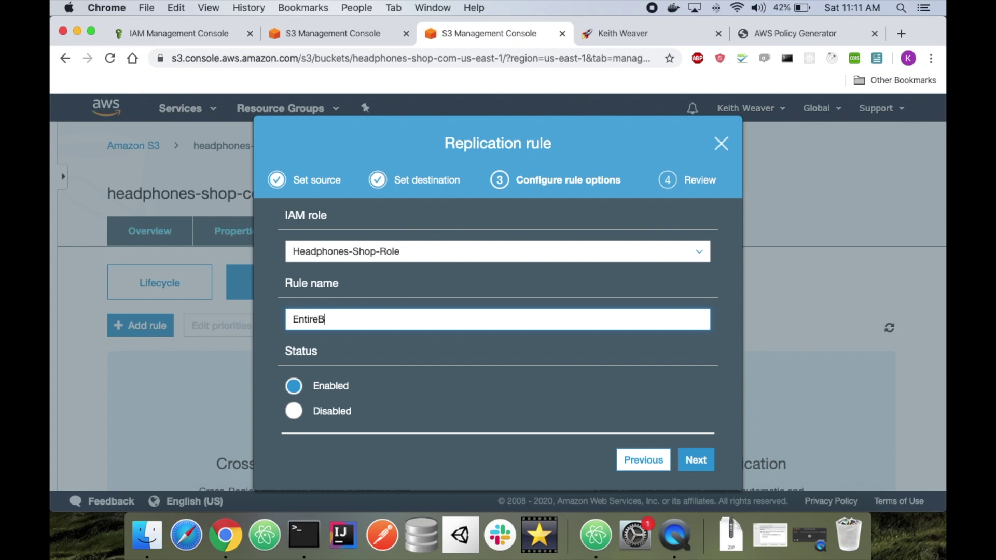
type("ucketReplication")
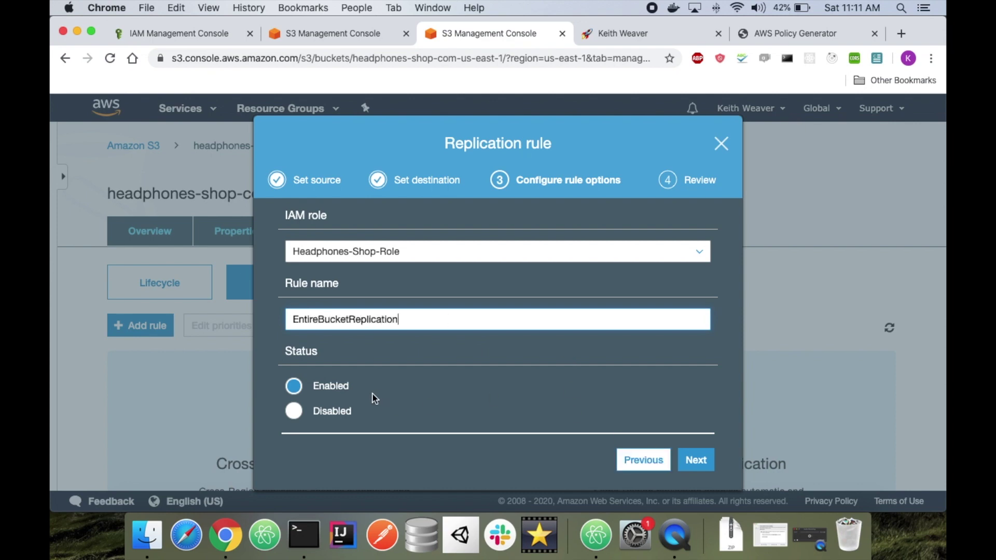
left_click(695, 469)
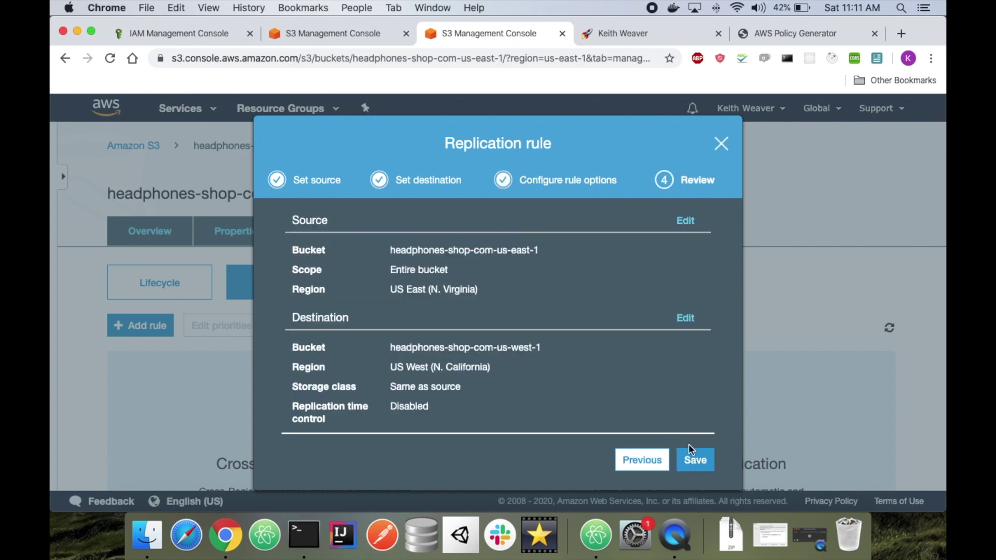
left_click(692, 459)
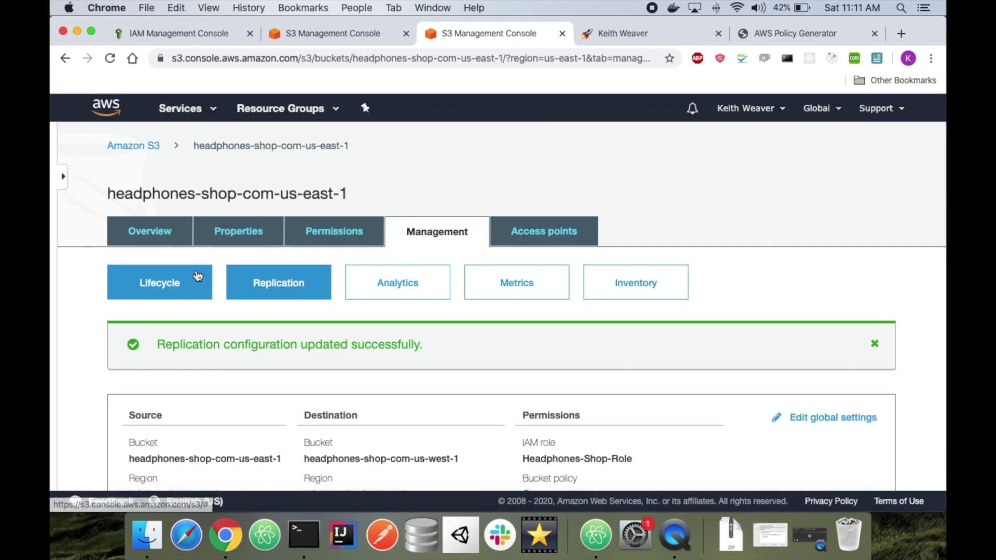
Step: Compare the current contents of the headphones-shop-com-us-east-1 and headphones-shop-com-us-west-1 buckets in their overviews
left_click(172, 237)
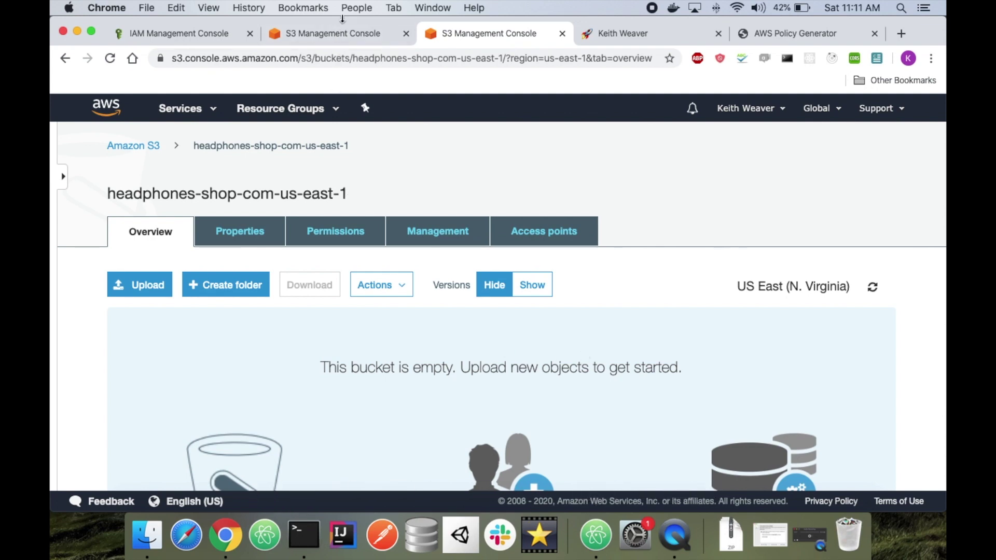
left_click(341, 33)
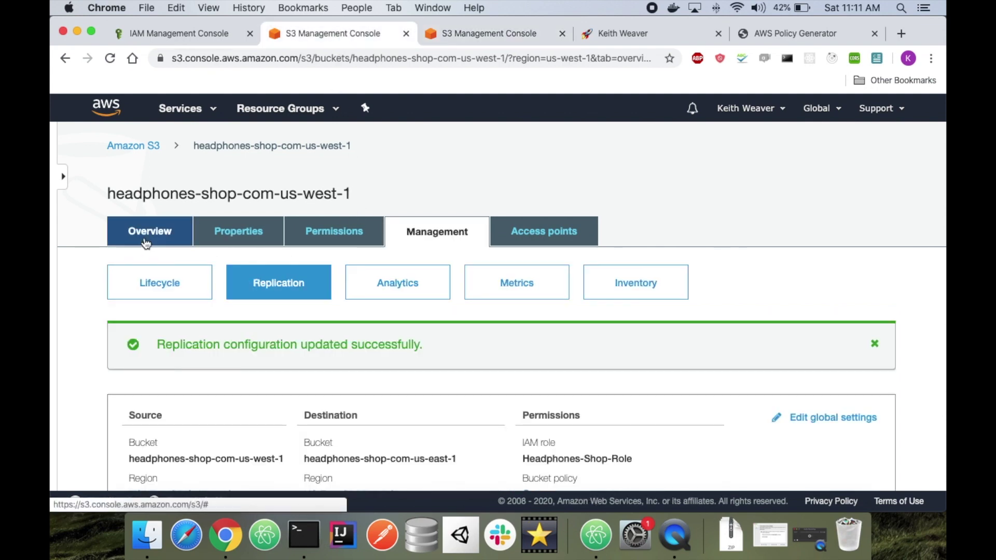
left_click(145, 241)
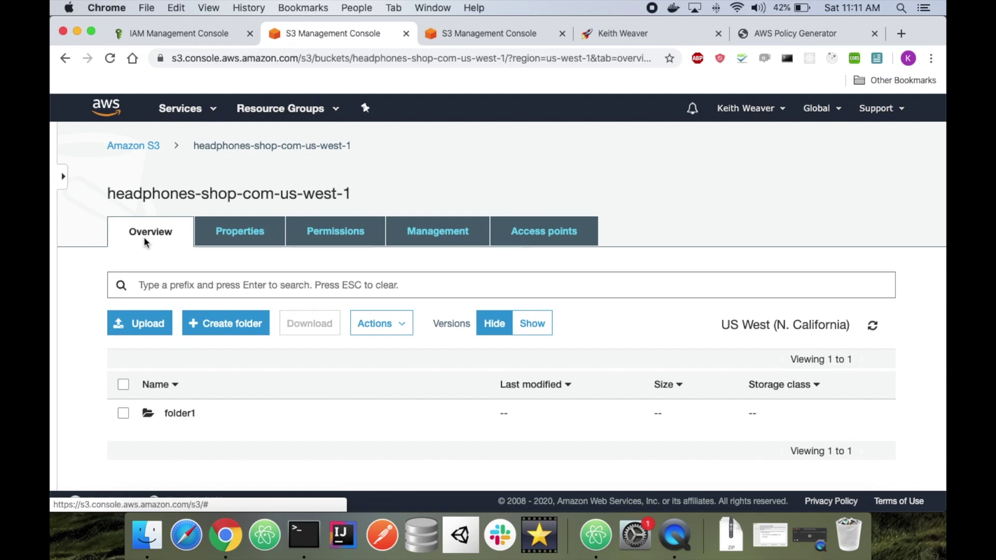
left_click(446, 33)
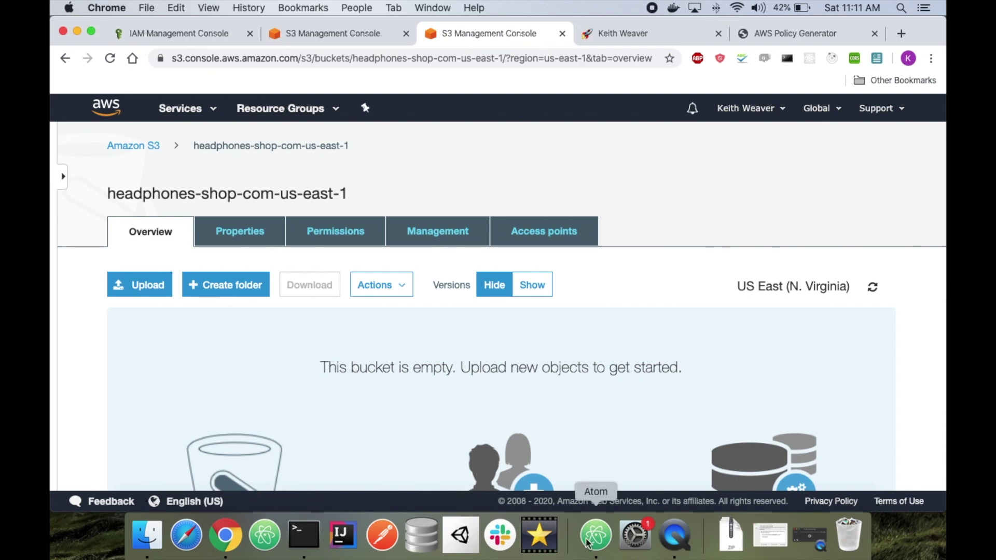
Step: Switch to Atom, delete the three extra characters at the end of the access key ID in demo1.py and save
left_click(609, 546)
key("BackSpace")
key("BackSpace")
key("BackSpace")
key("super+s")
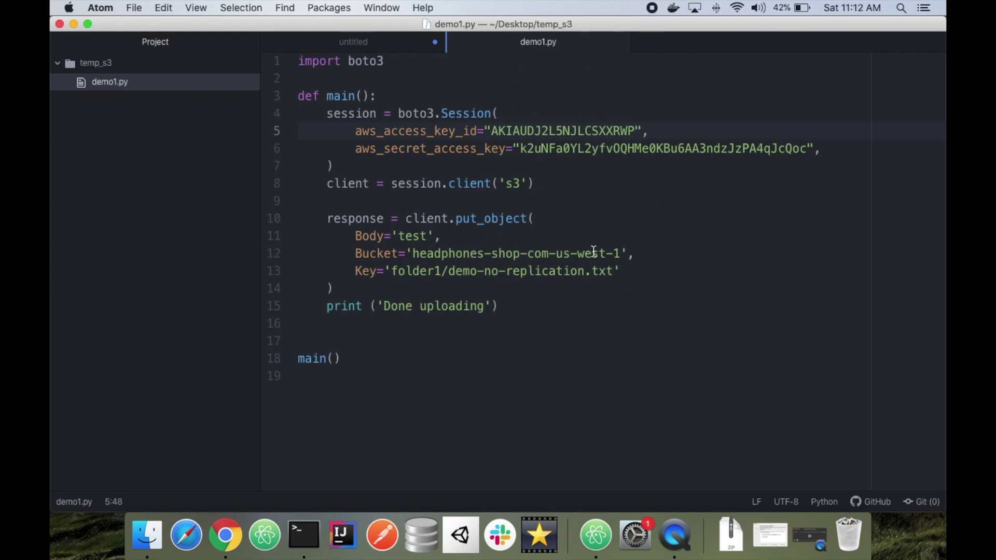
Step: Change the uploaded object's key in demo1.py to west-to-east.txt and save the script
double_click(431, 273)
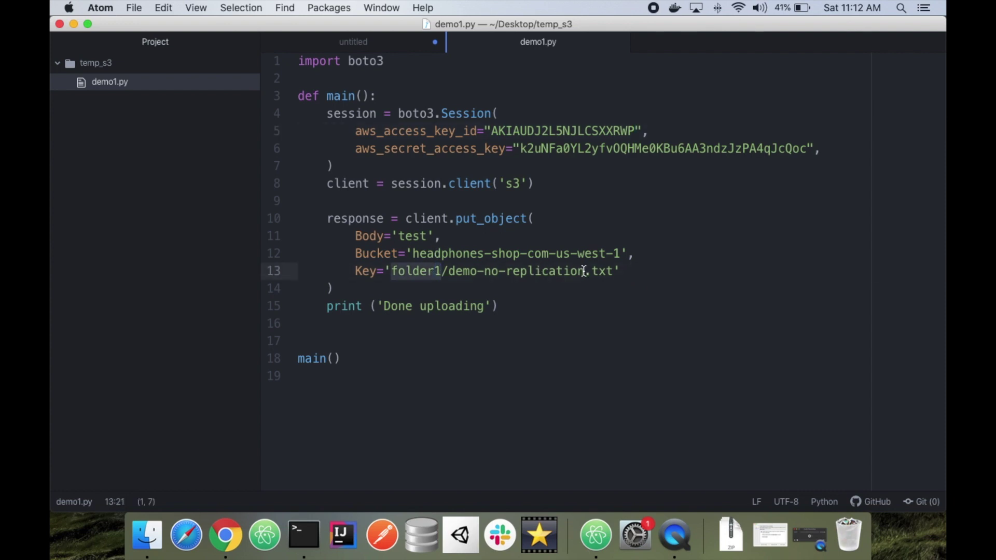
left_click(584, 271, "shift")
type("west-t-")
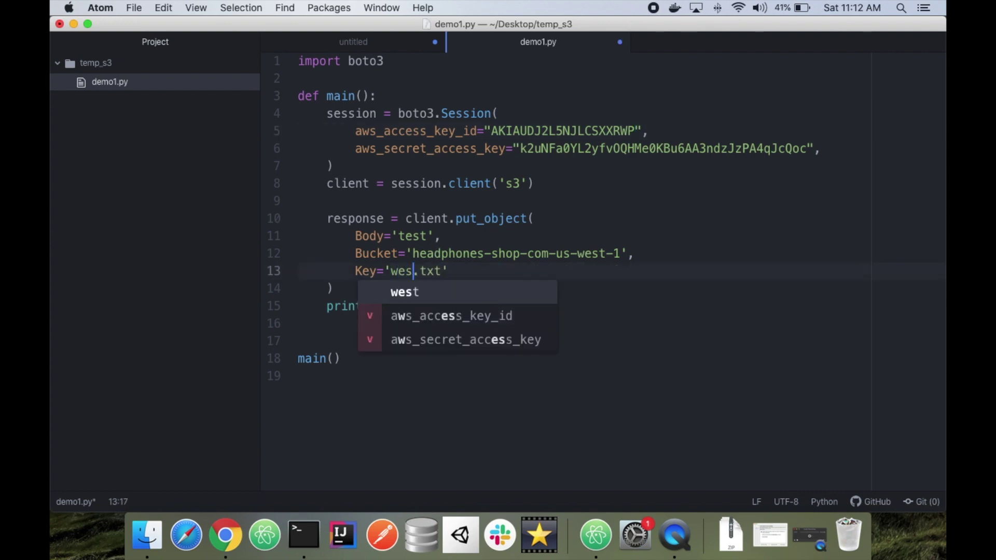
key("BackSpace")
type("o-east")
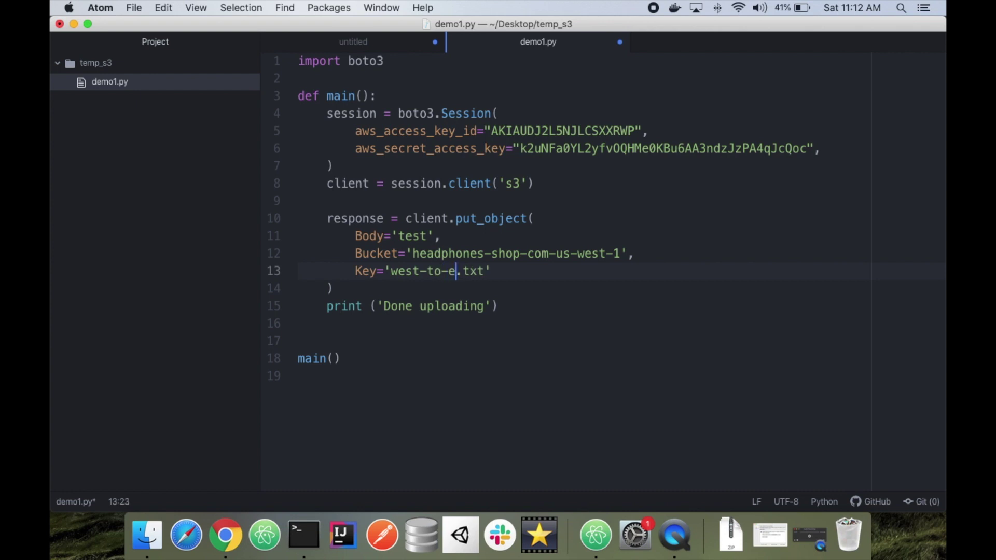
key("super+s")
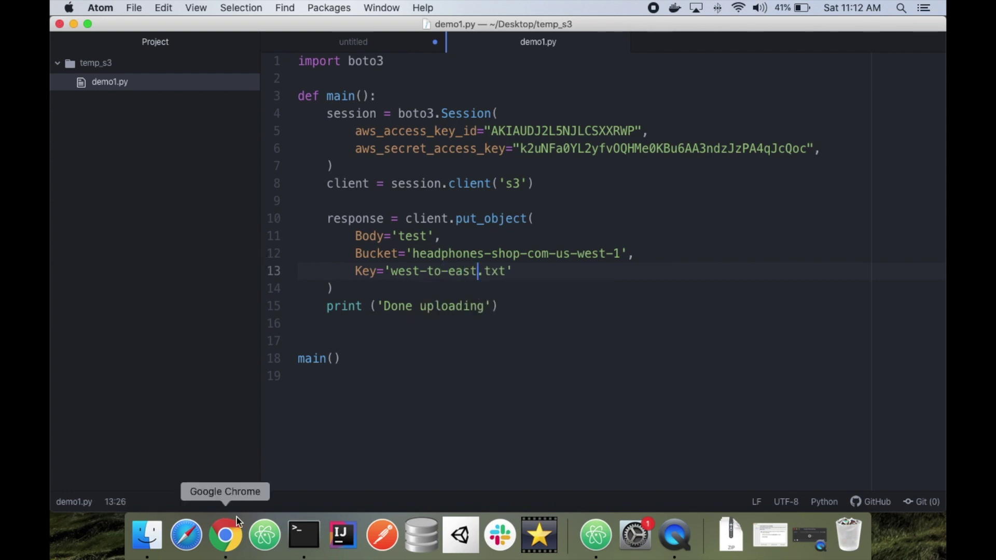
Step: Switch to Terminal and run python3 demo1.py again to upload the test object
left_click(303, 536)
key("Up")
key("Return")
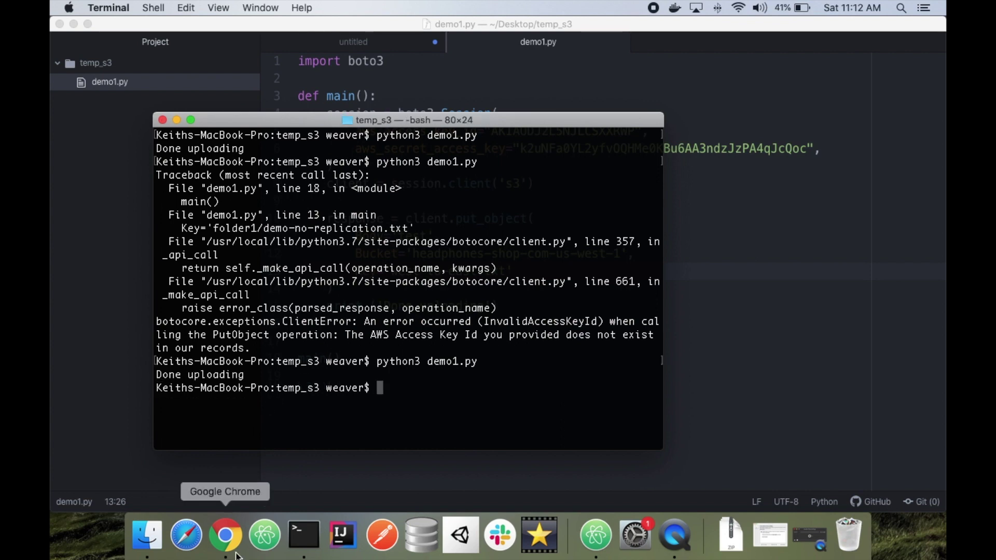
Step: Switch to Chrome and refresh the headphones-shop-com-us-west-1 and headphones-shop-com-us-east-1 object lists to check for west-to-east.txt
left_click(225, 535)
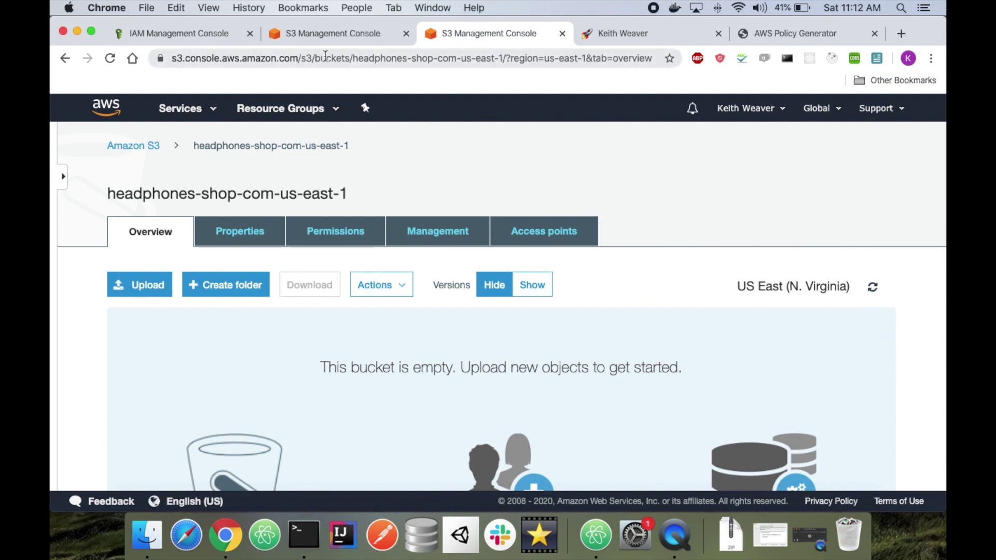
left_click(325, 32)
left_click(873, 325)
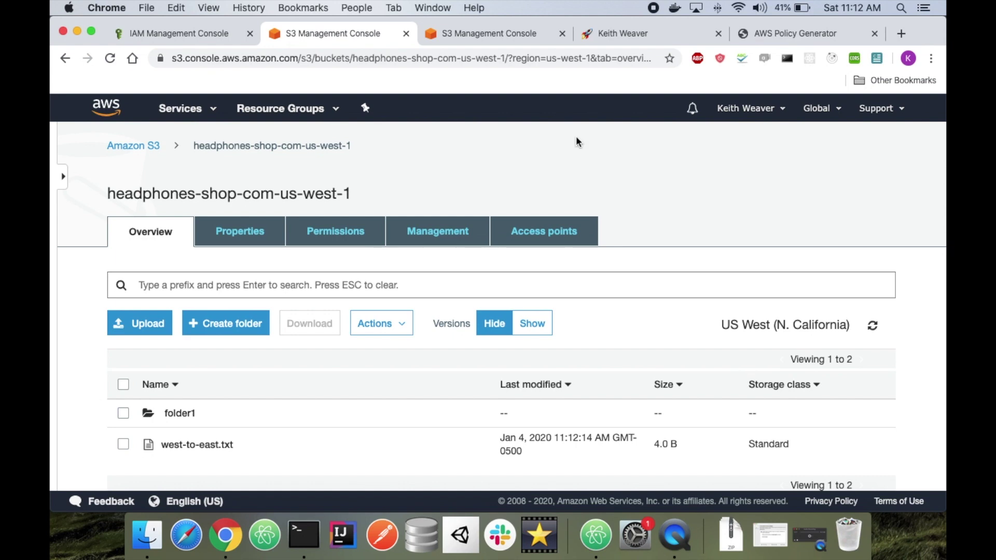
left_click(433, 40)
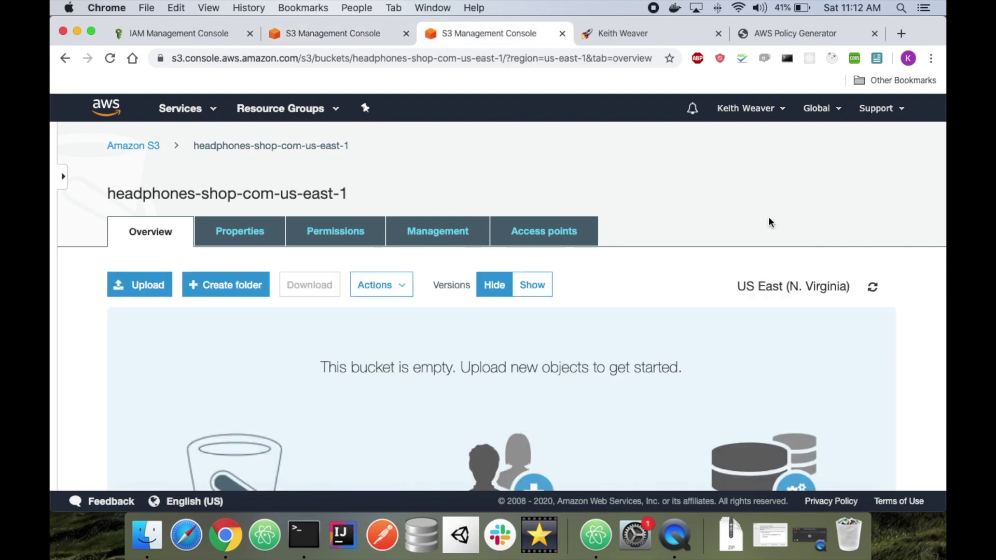
left_click(873, 287)
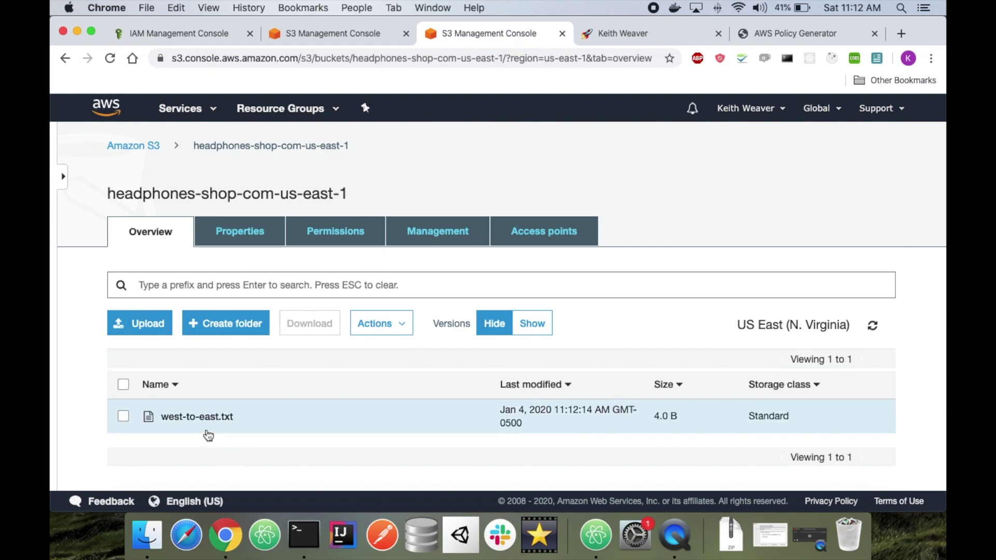
Step: Open west-to-east.txt in the US West and US East buckets and compare the replication status of both copies
left_click(322, 32)
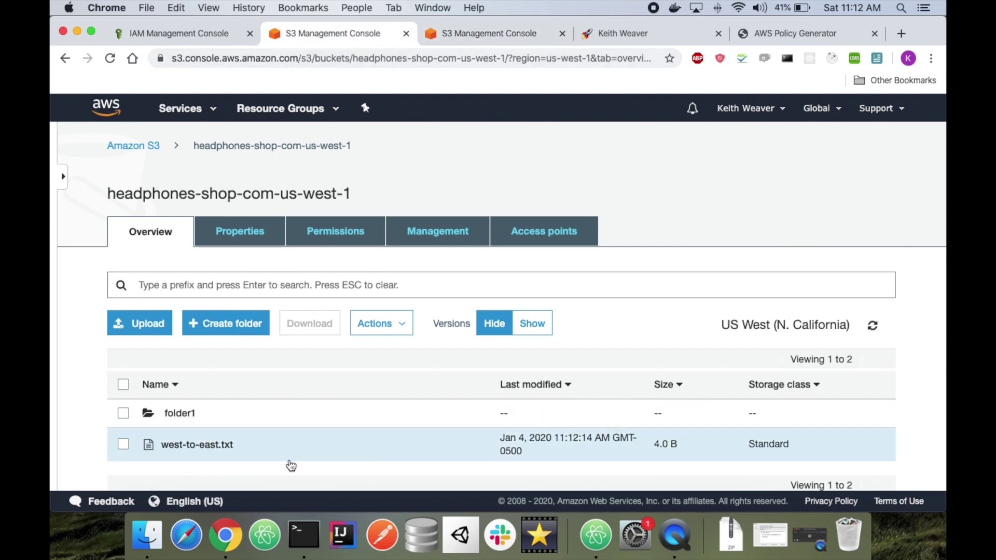
left_click(203, 444)
scroll(177, 301, "down", 3)
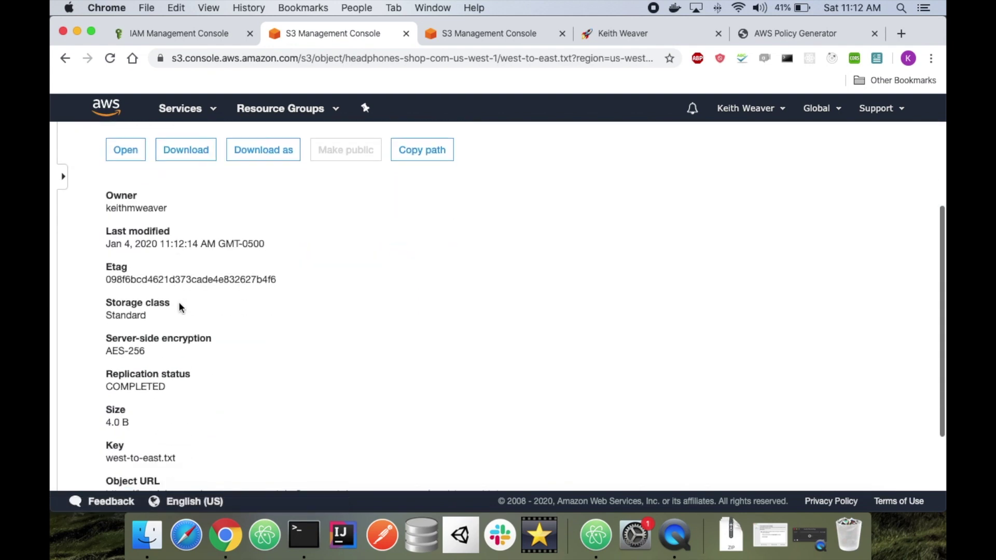
double_click(125, 387)
left_click(432, 34)
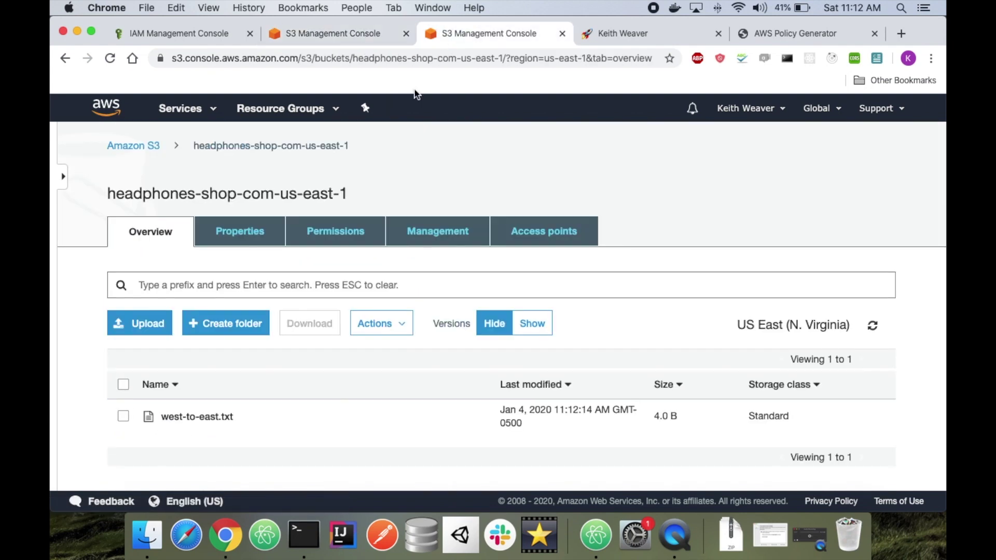
left_click(179, 418)
scroll(238, 396, "down", 4)
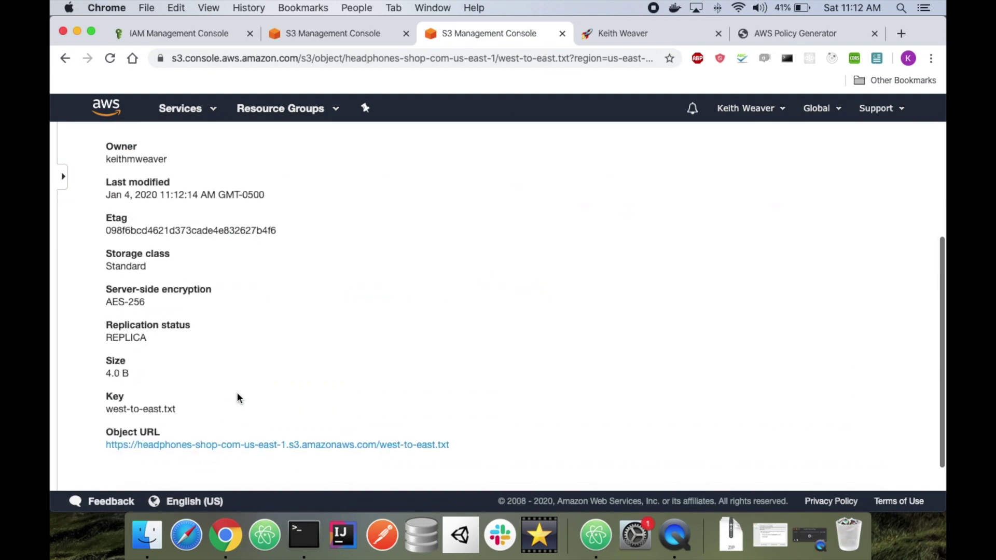
double_click(142, 337)
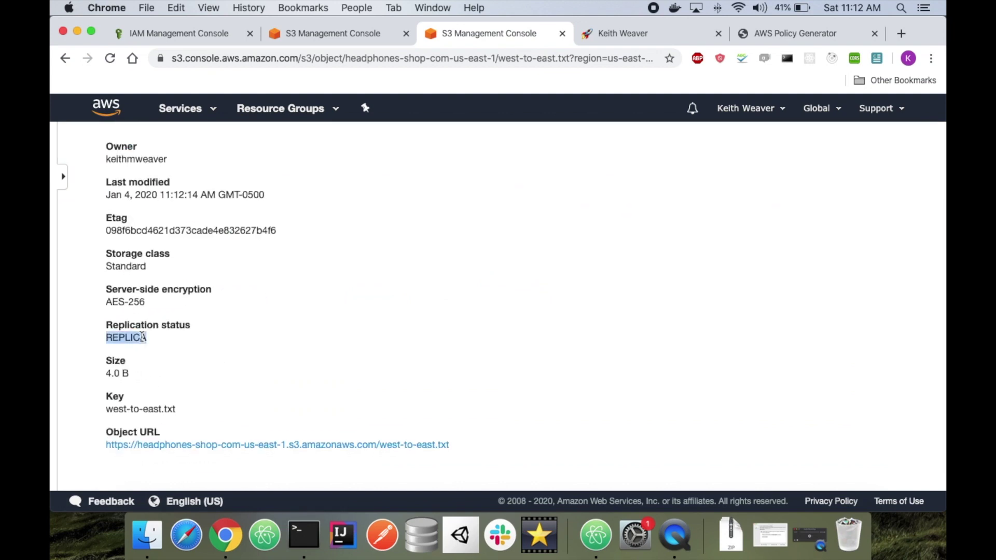
left_click(324, 34)
scroll(449, 237, "up", 3)
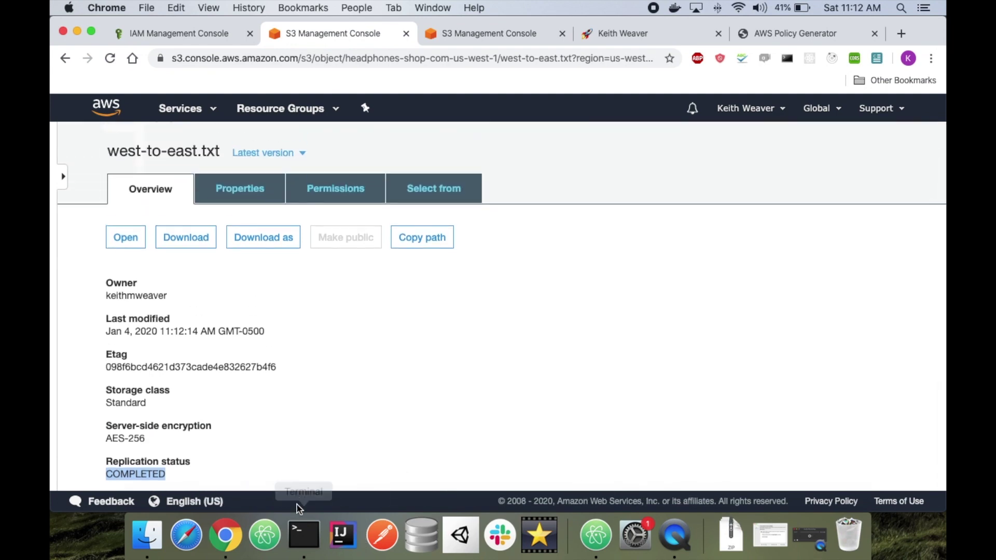
Step: Switch to Atom, set the bucket in demo1.py to headphones-shop-com-us-east-1 and the key to east-to-west.txt, and save
left_click(595, 534)
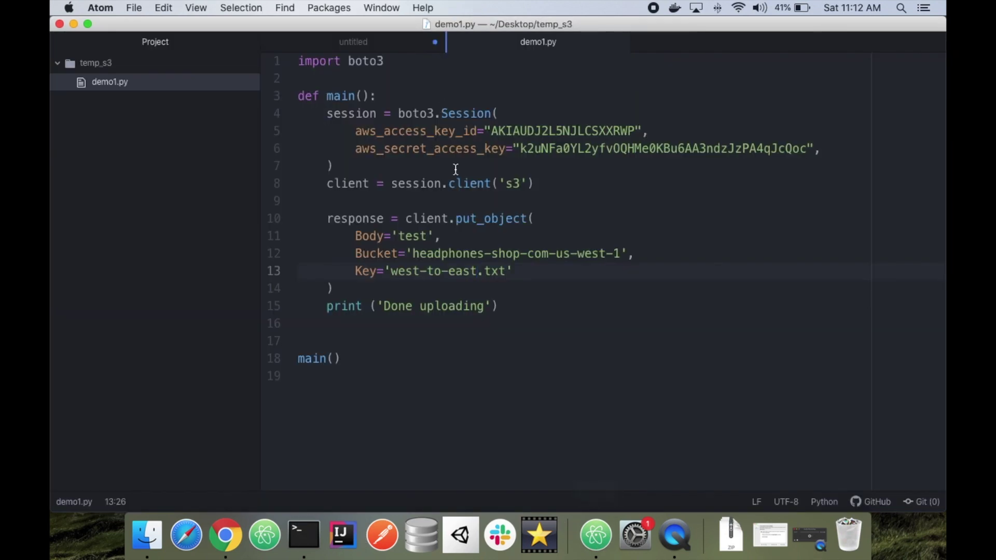
left_click(591, 254)
double_click(592, 254)
type("east")
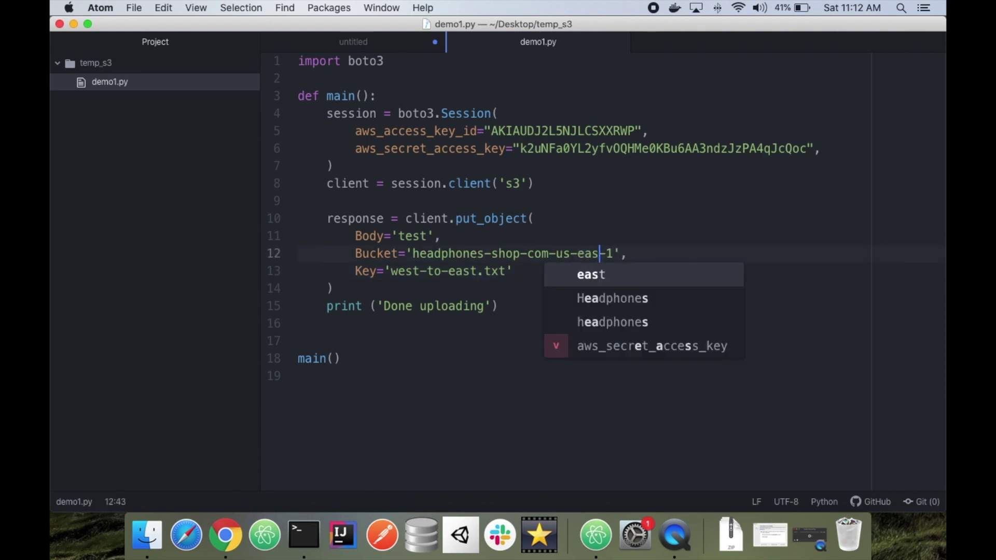
left_click(420, 271)
double_click(410, 270)
type("east")
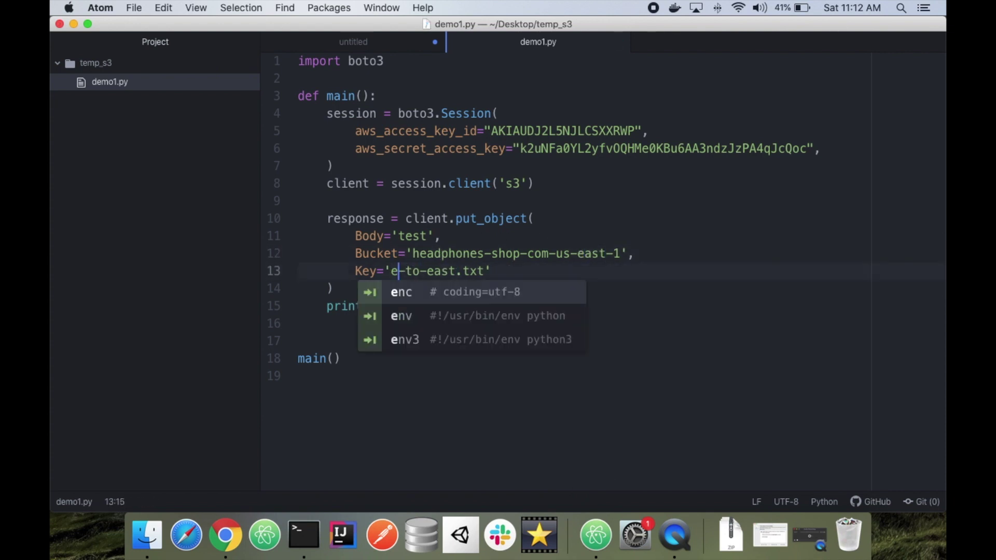
double_click(466, 276)
type("west")
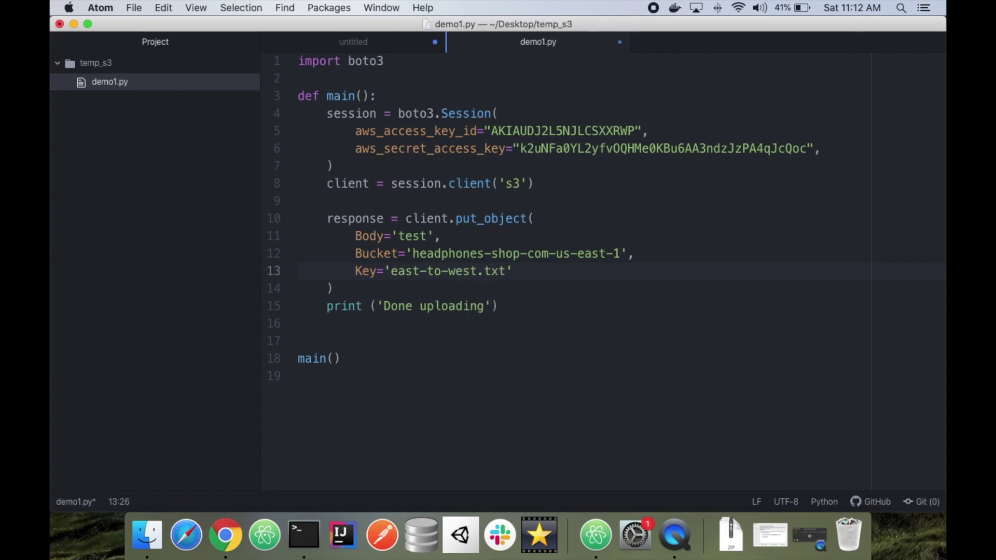
Step: Switch to Terminal and rerun python3 demo1.py to upload east-to-west.txt to the US East bucket
left_click(303, 534)
key("Up")
key("Return")
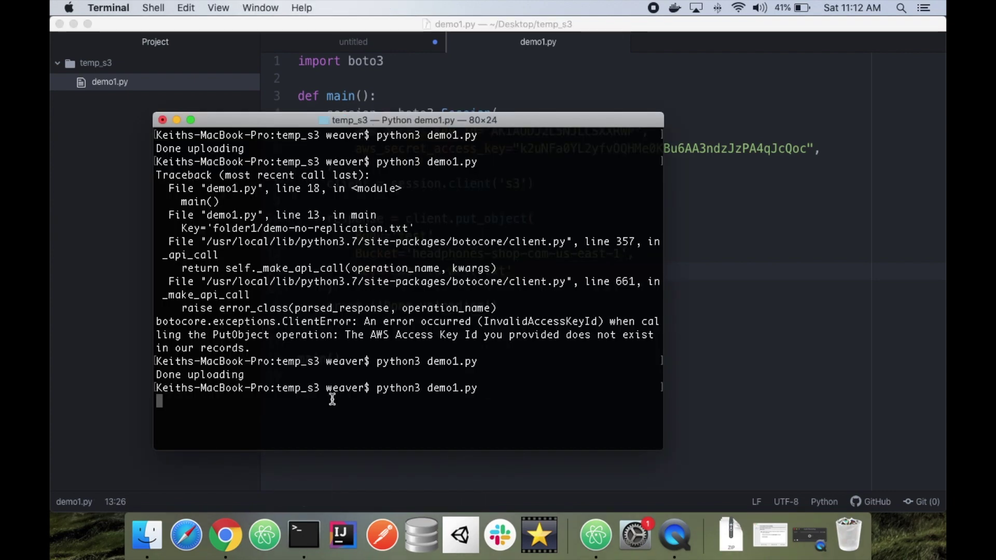
Step: Switch to Chrome, refresh the US West bucket's object list and check the replication status of east-to-west.txt
left_click(219, 553)
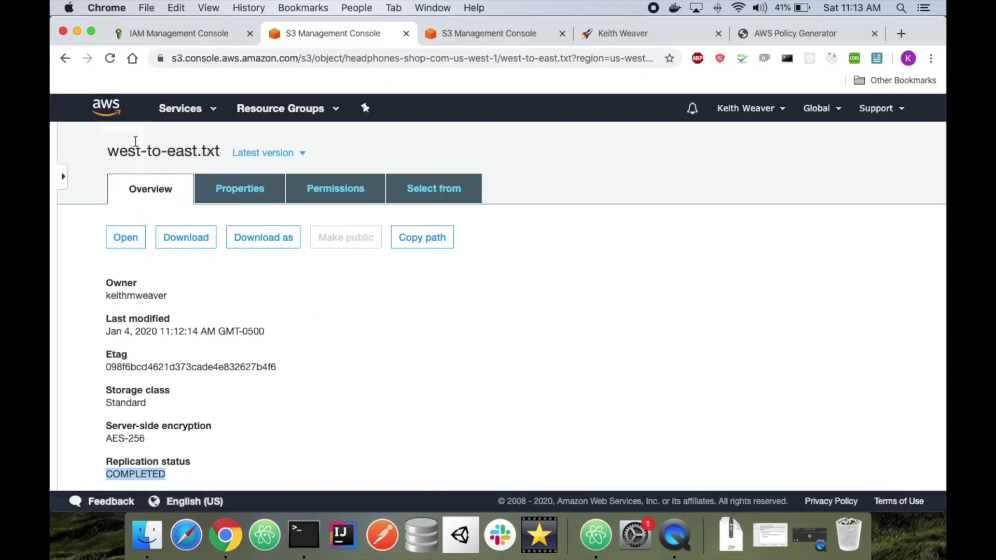
scroll(198, 144, "left", 5)
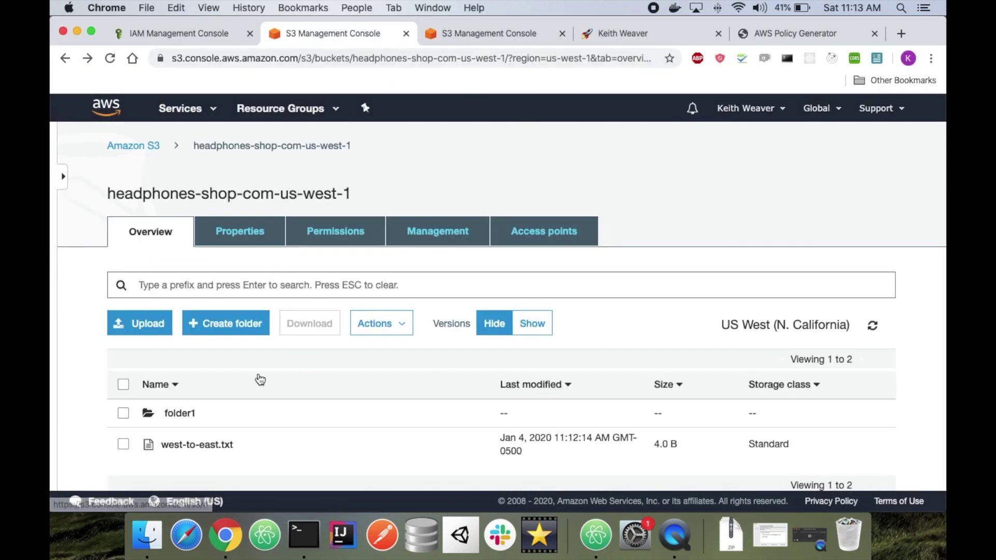
left_click(871, 325)
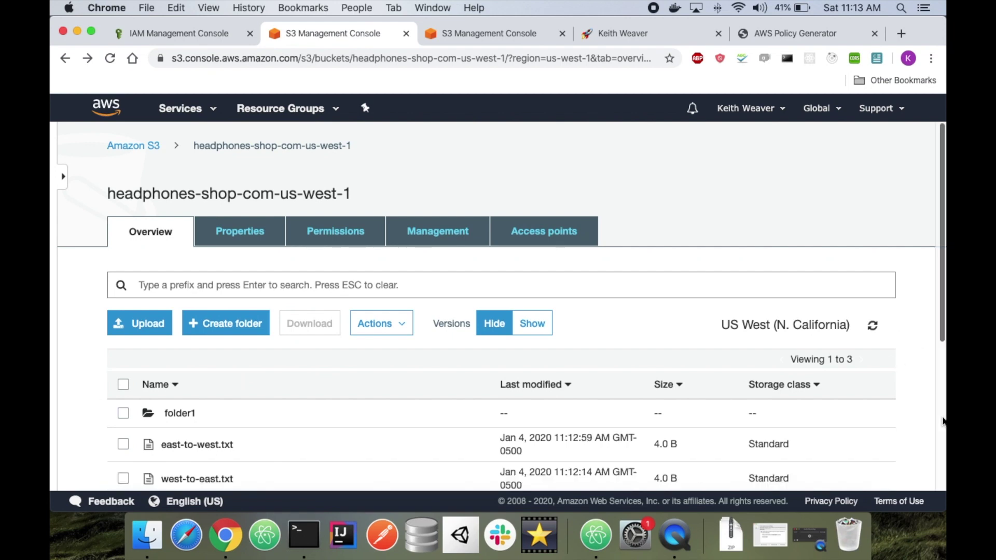
left_click(197, 444)
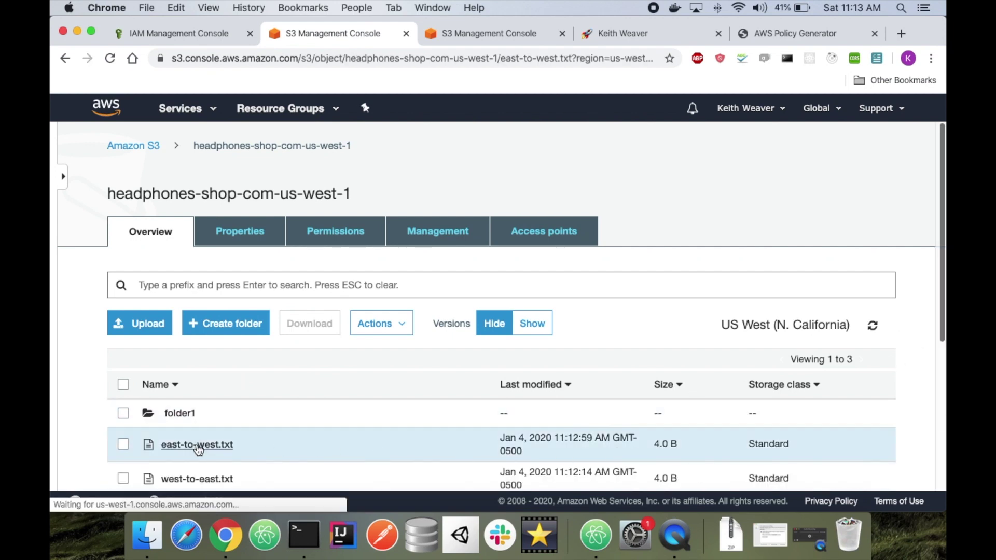
scroll(198, 447, "down", 3)
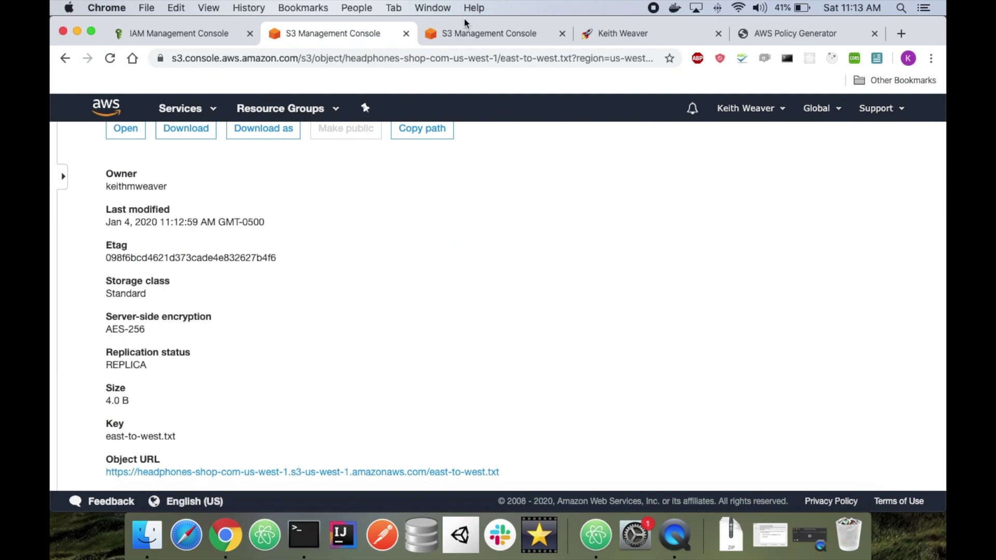
Step: Refresh the headphones-shop-com-us-east-1 object list and check the replication status of its east-to-west.txt
left_click(459, 33)
scroll(315, 355, "up", 5)
key("super+bracketleft")
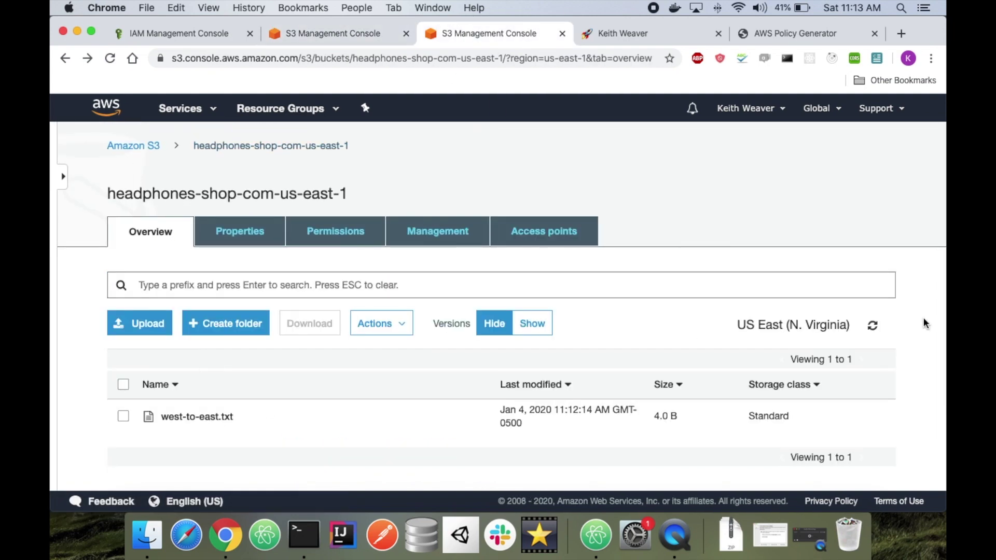
left_click(873, 327)
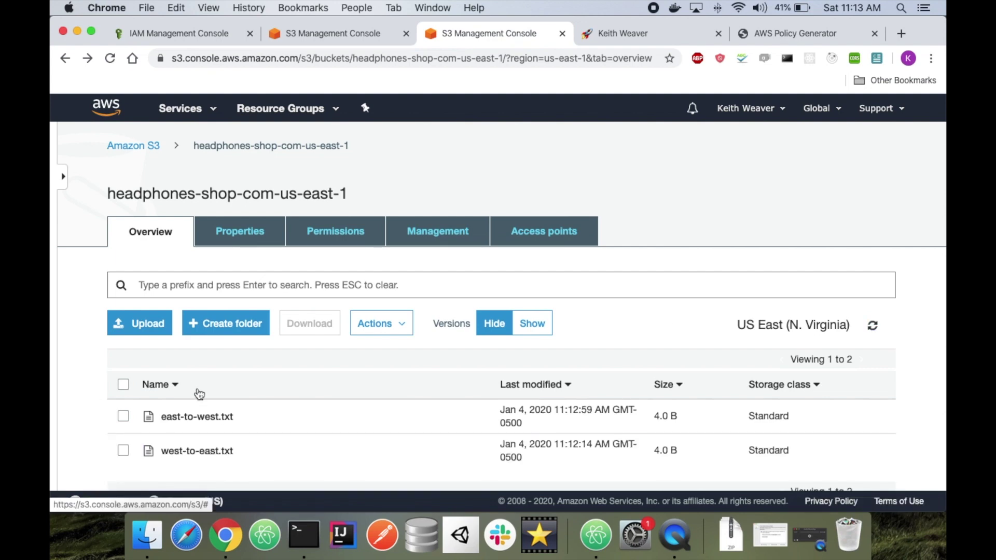
left_click(204, 413)
left_click_drag(202, 413, 220, 343)
scroll(220, 339, "down", 5)
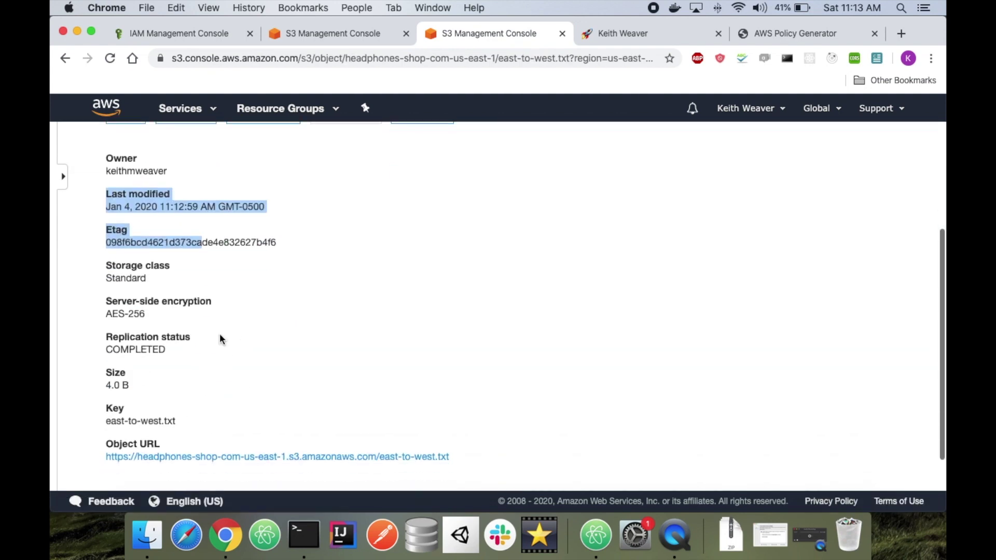
double_click(152, 307)
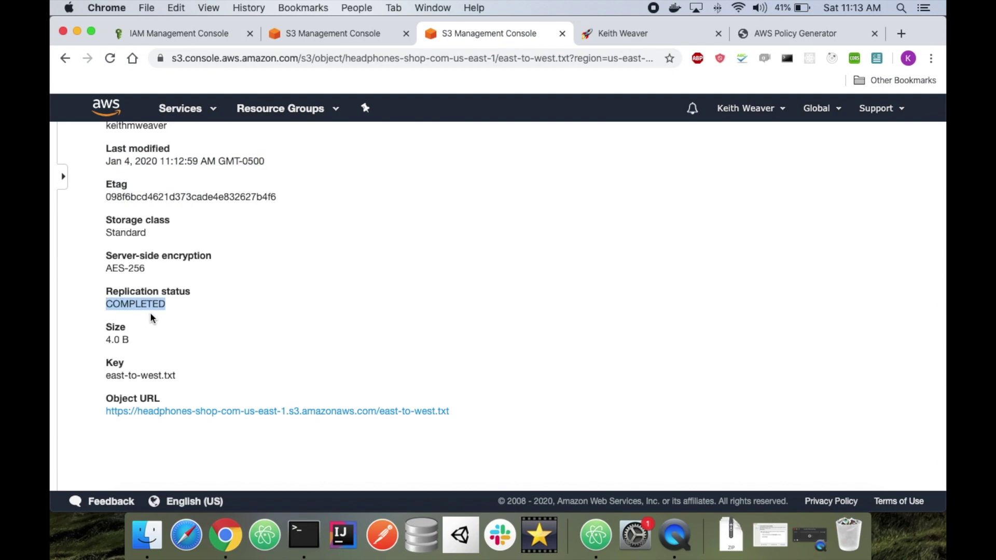
Step: Close the US East bucket page and review the rest of the cross-region replication lesson through its conclusion
left_click(562, 34)
left_click(503, 338)
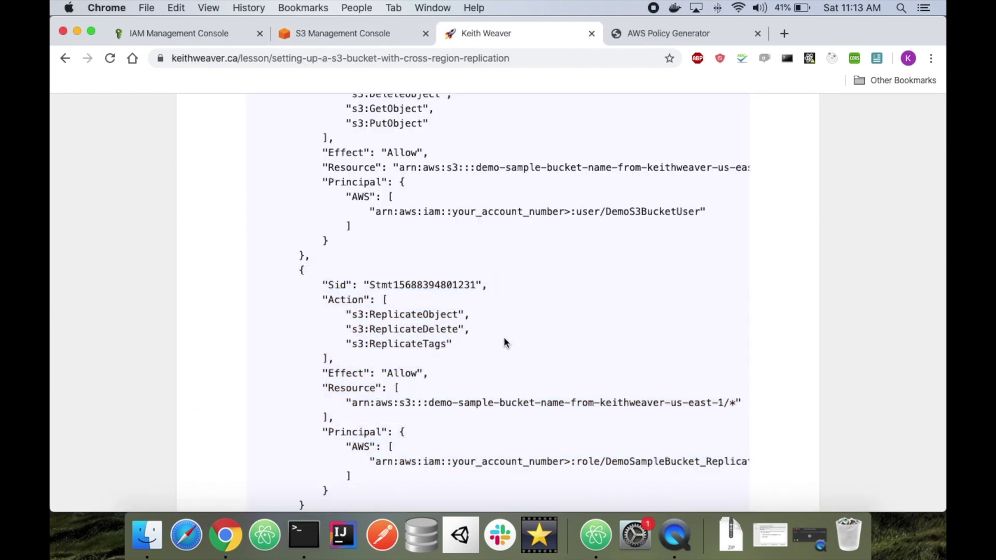
scroll(503, 338, "down", 8)
scroll(504, 338, "down", 16)
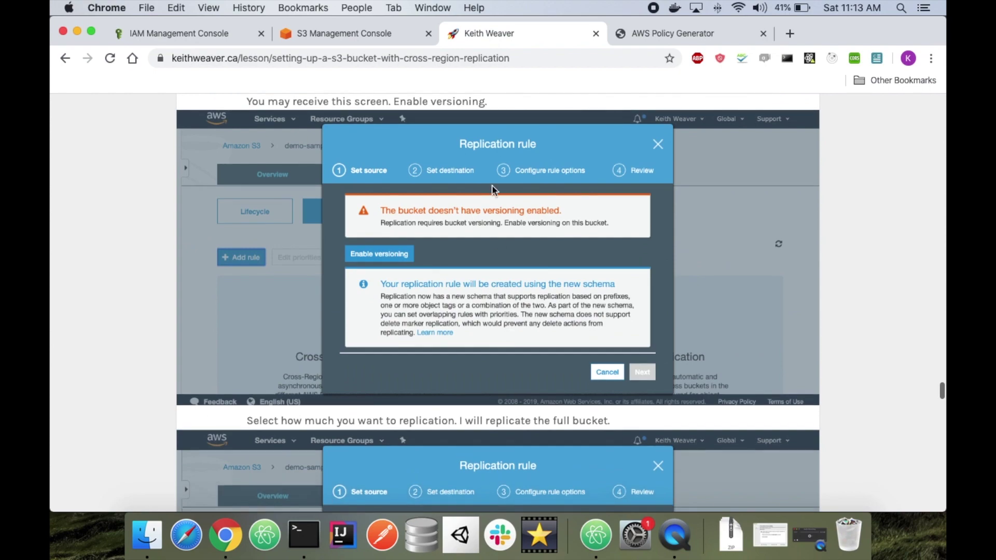
scroll(456, 449, "down", 20)
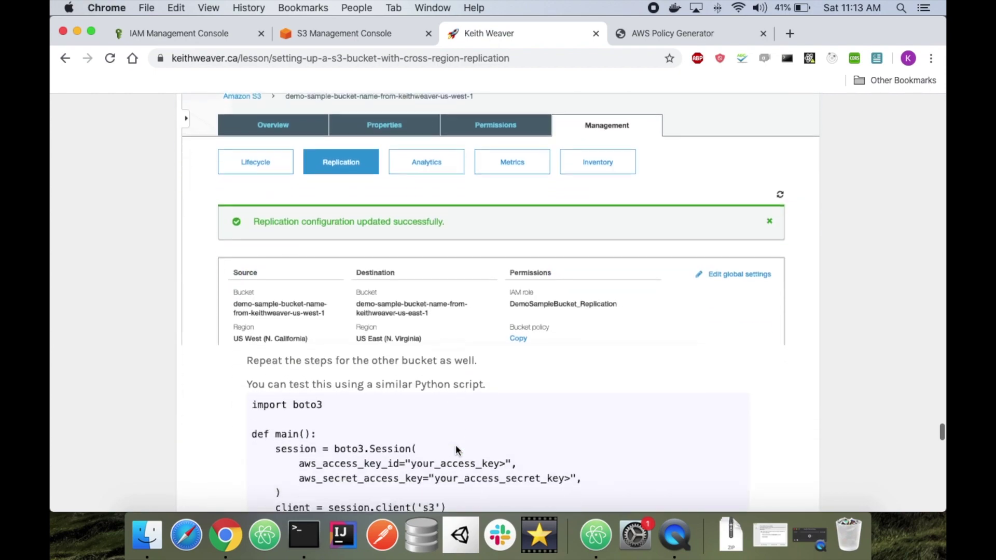
scroll(454, 449, "down", 15)
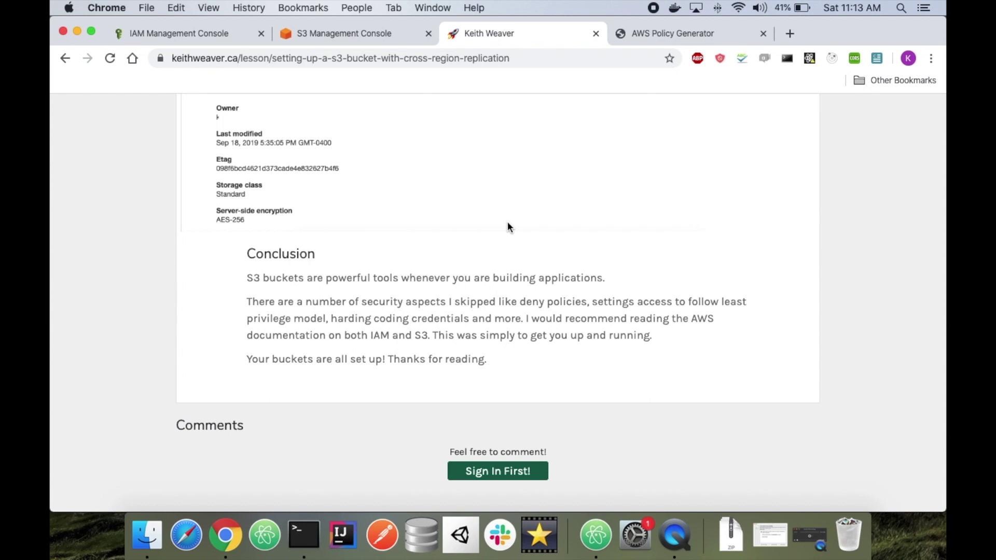
scroll(507, 222, "up", 3)
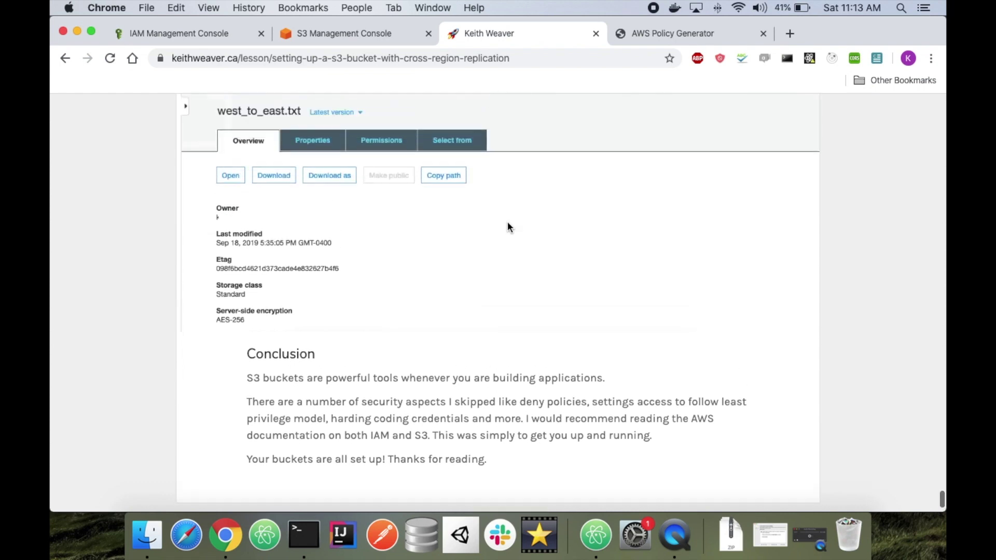
Step: Close the policy JSON document in the AWS Policy Generator and switch to demo1.py in Atom
left_click(350, 27)
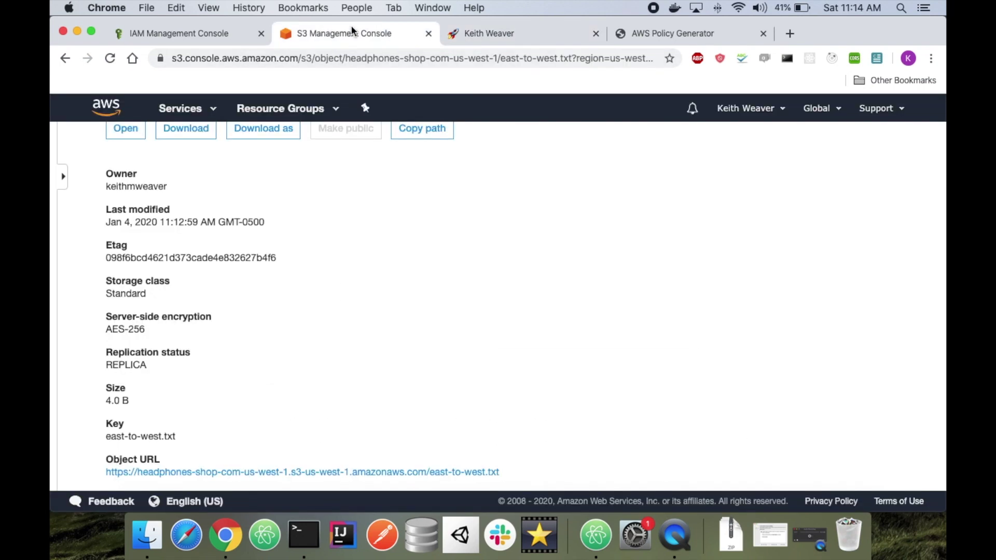
left_click(634, 31)
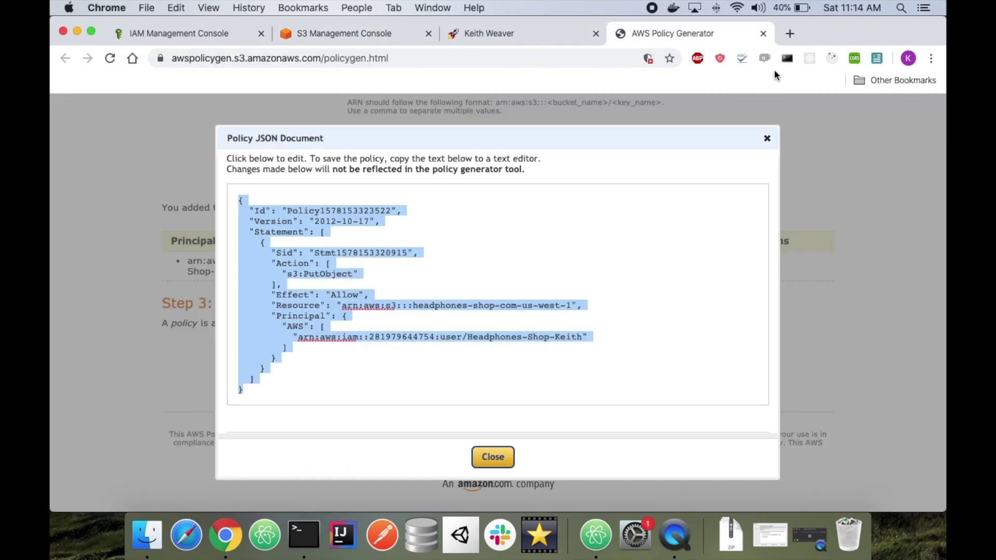
left_click(767, 138)
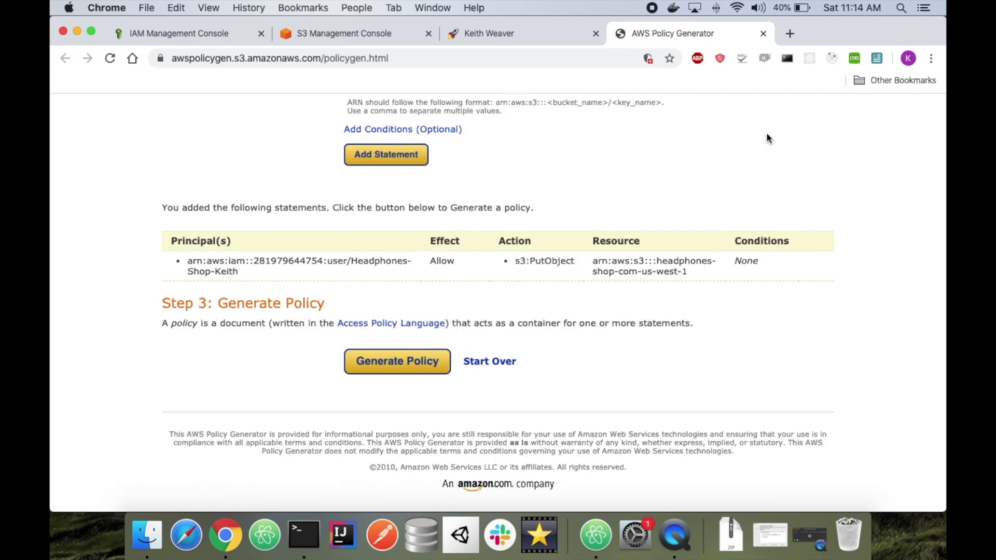
left_click(596, 535)
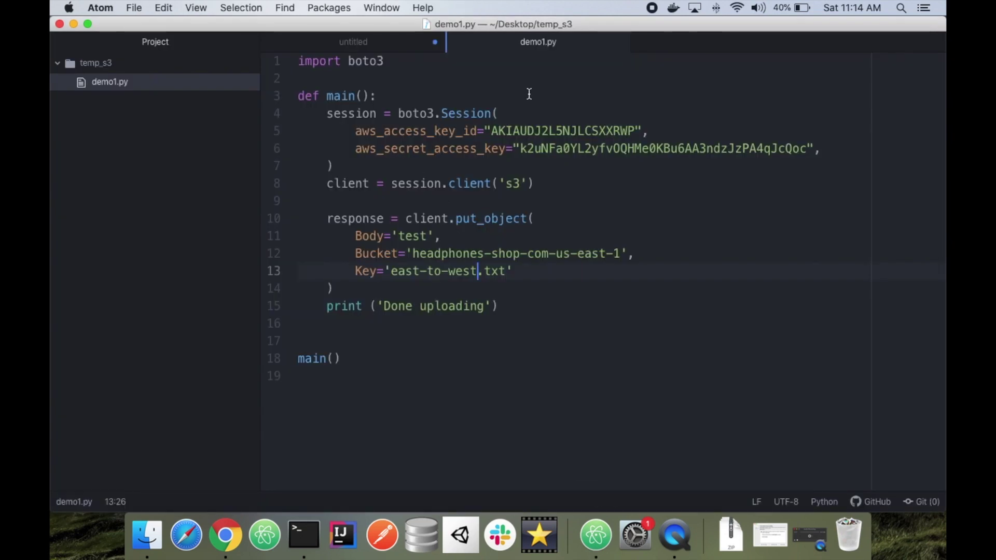